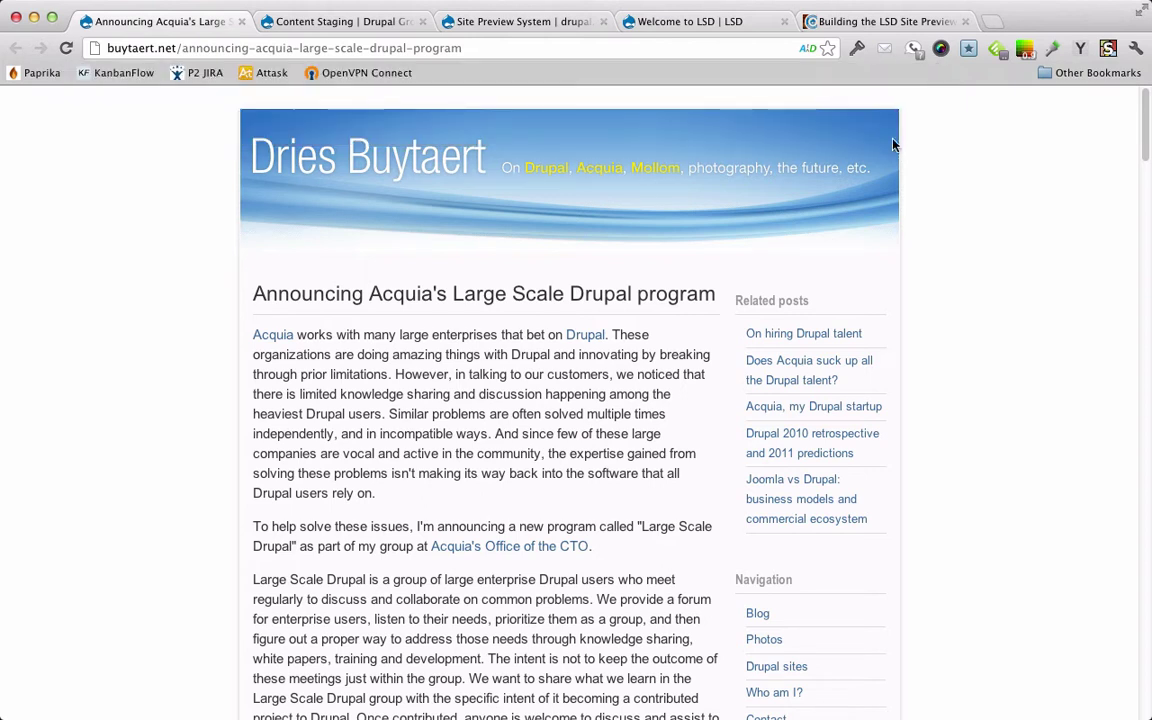
# Switch to the Content Staging group page and scroll through its deliverables, sprint issues and module links
pyautogui.click(343, 21)
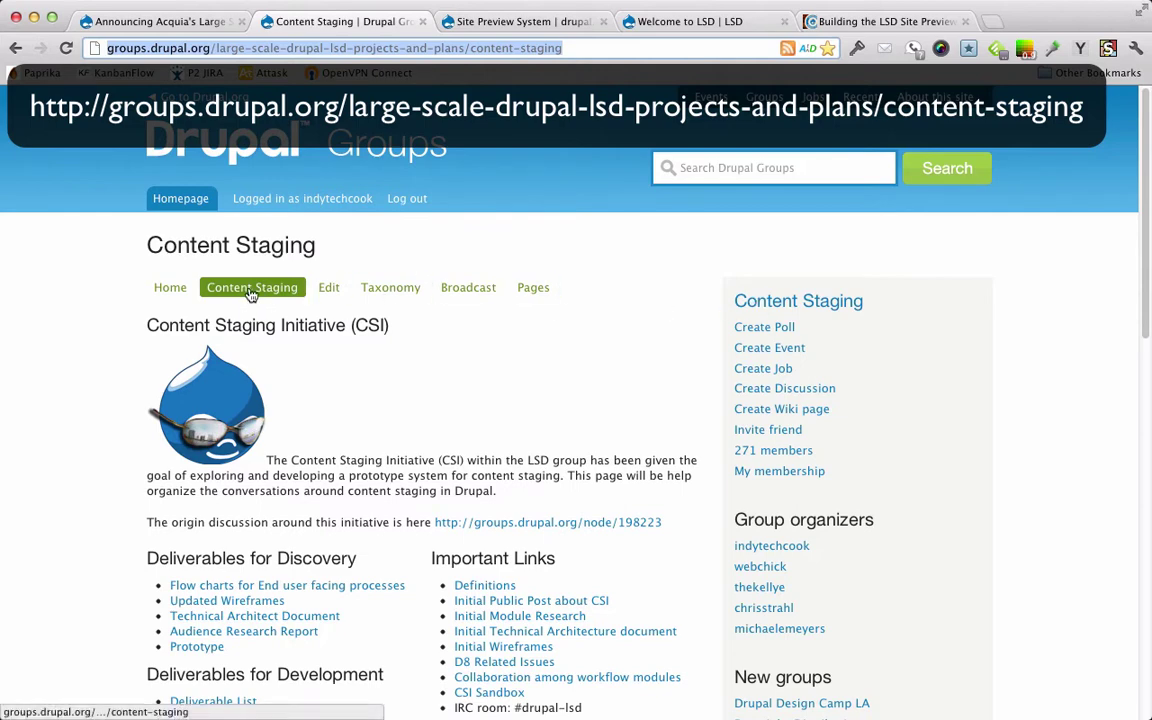
pyautogui.scroll(-2, 507, 343)
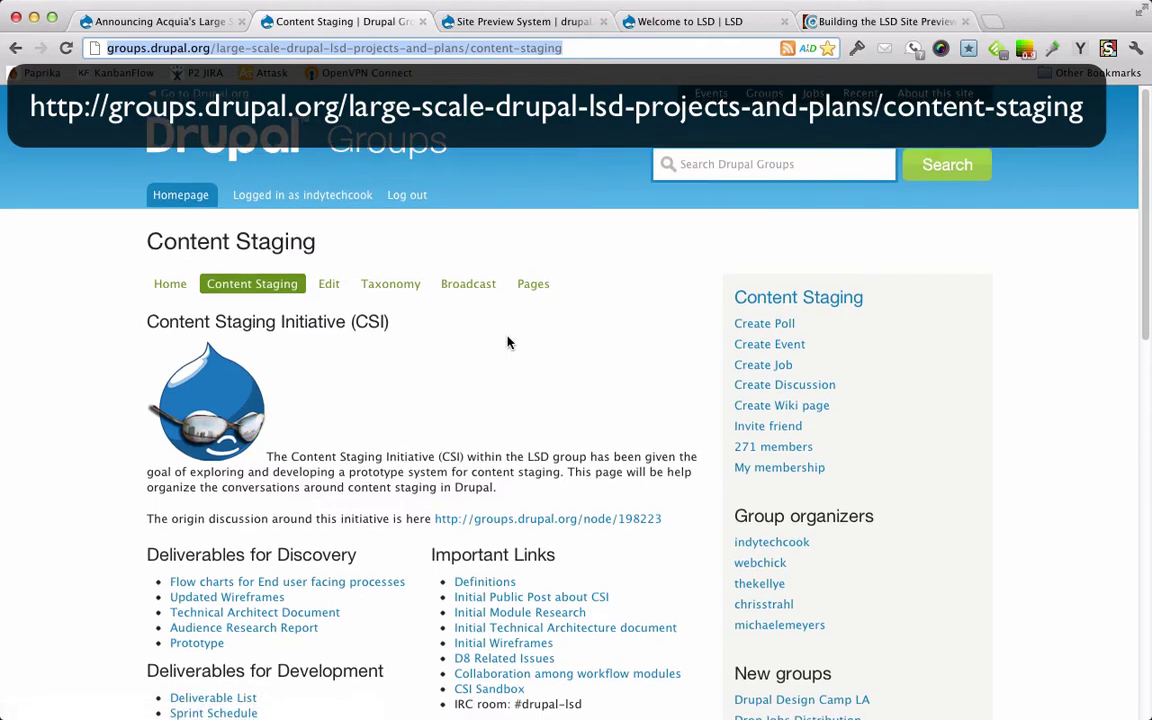
pyautogui.scroll(-1, 507, 343)
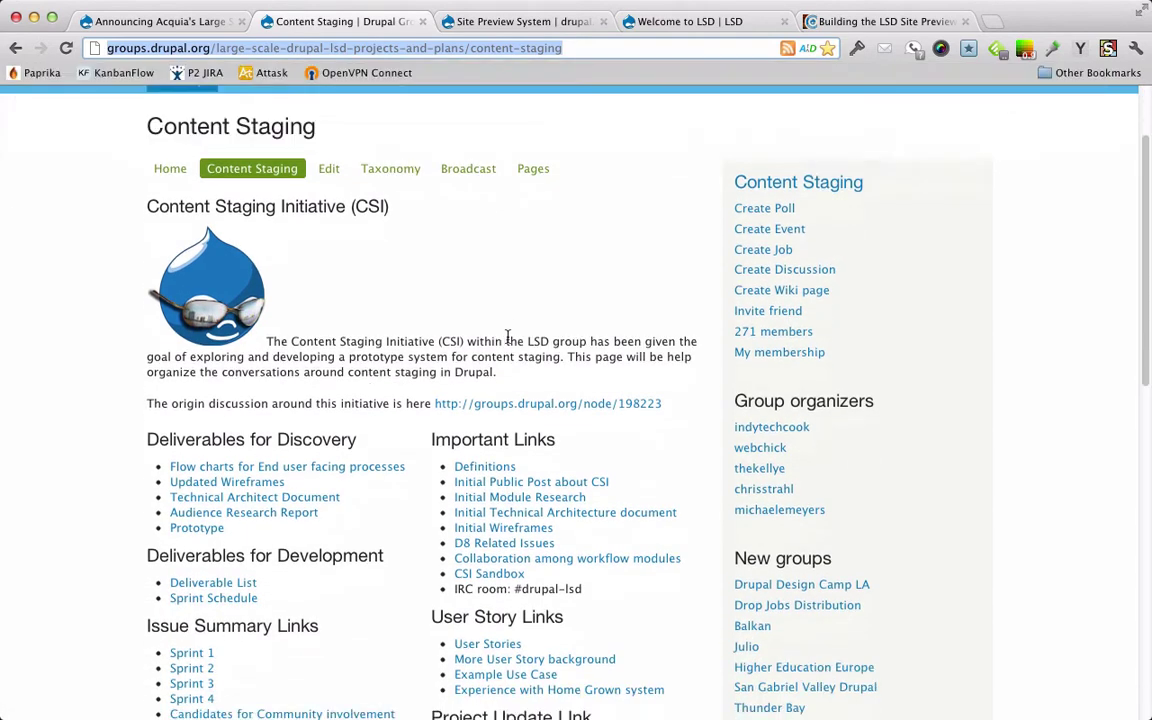
pyautogui.scroll(-2, 507, 338)
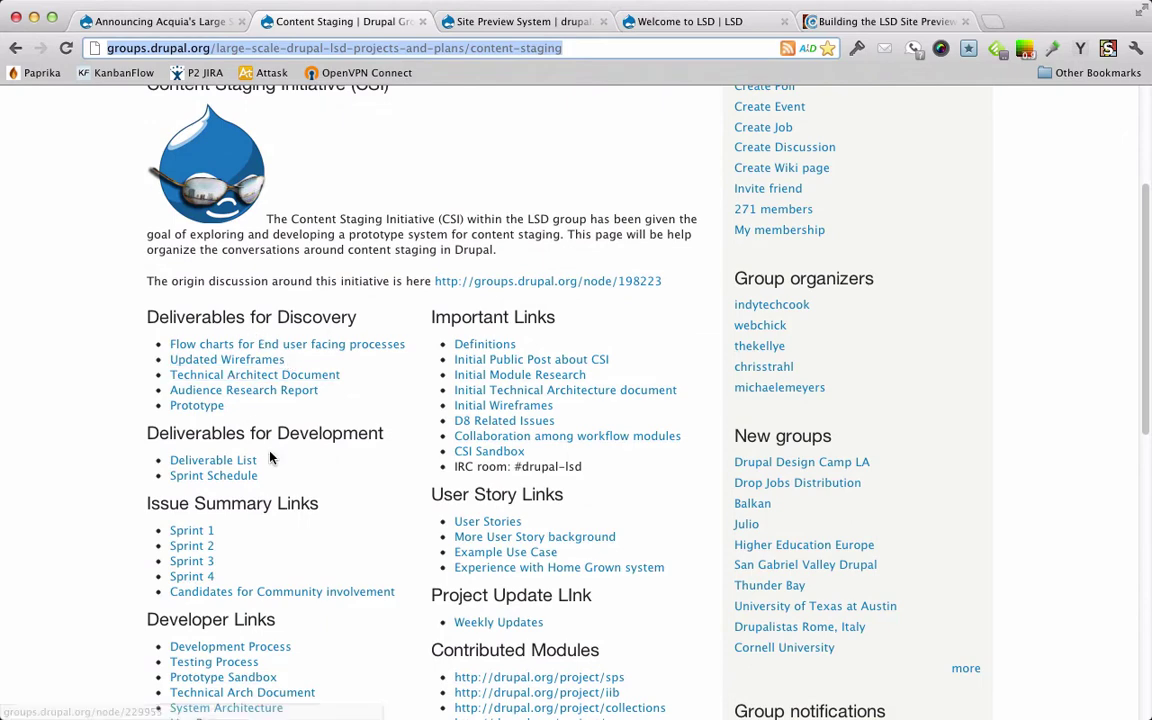
pyautogui.scroll(-1, 270, 458)
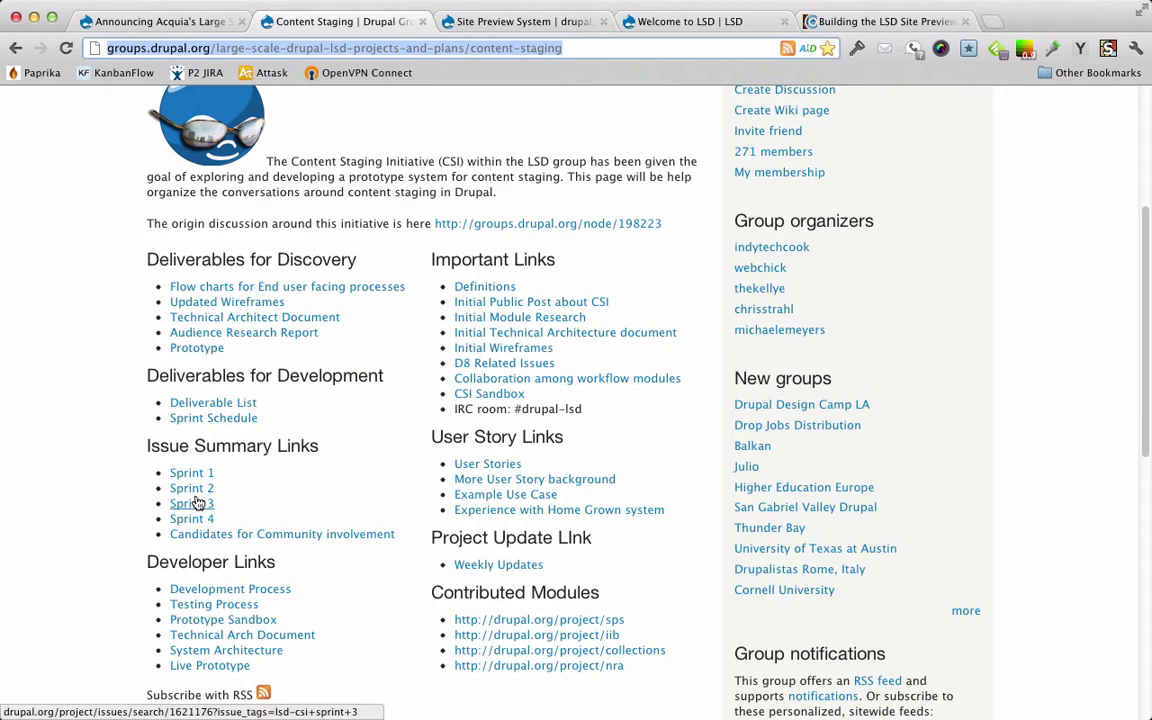
pyautogui.scroll(-1, 332, 499)
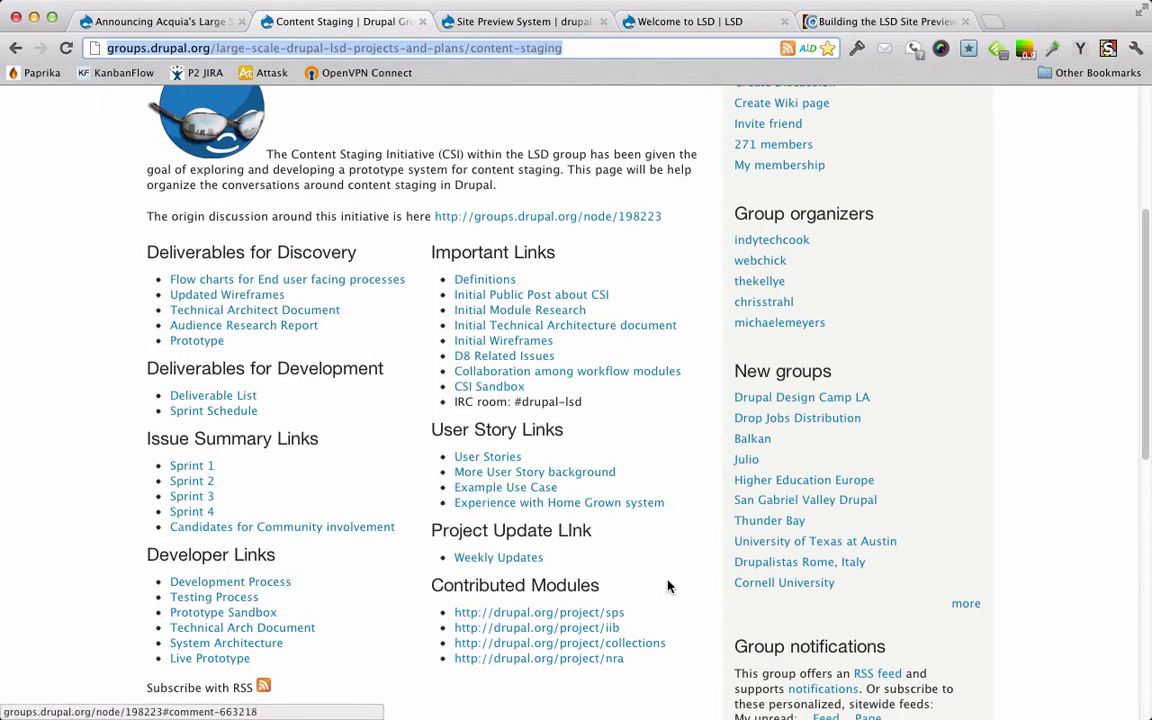
pyautogui.scroll(-1, 645, 587)
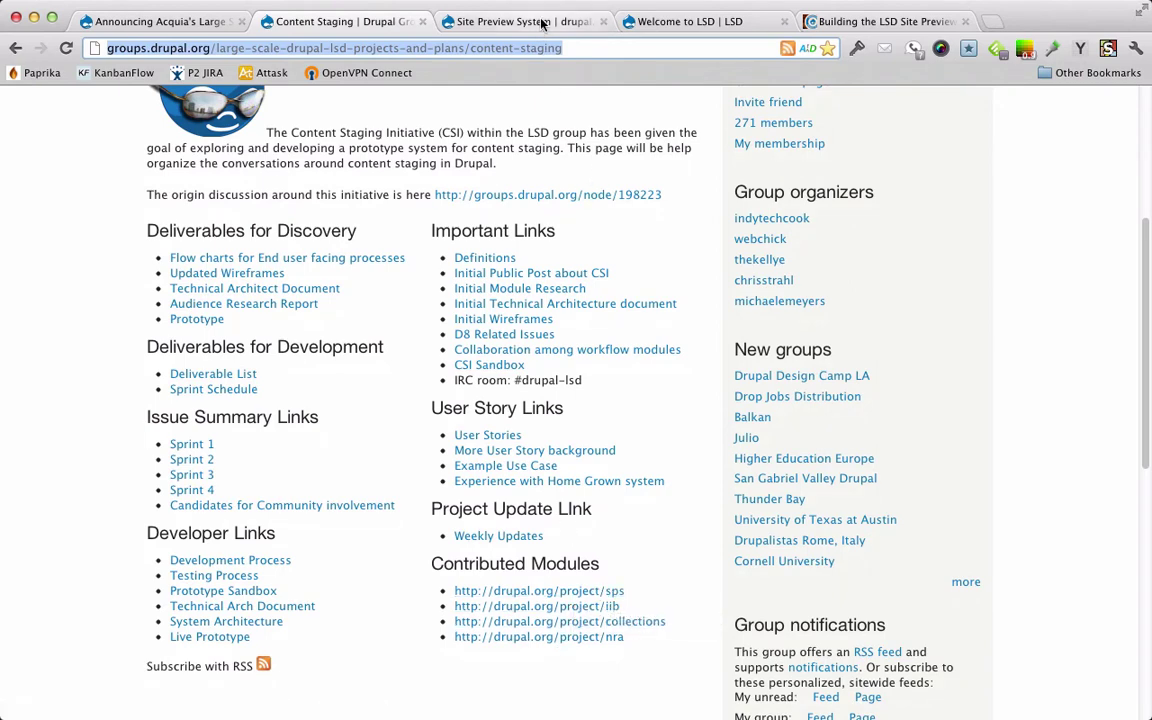
# Glance over the Site Preview System project page, then move to the local LSD site's welcome page
pyautogui.click(490, 22)
pyautogui.scroll(-1, 61, 377)
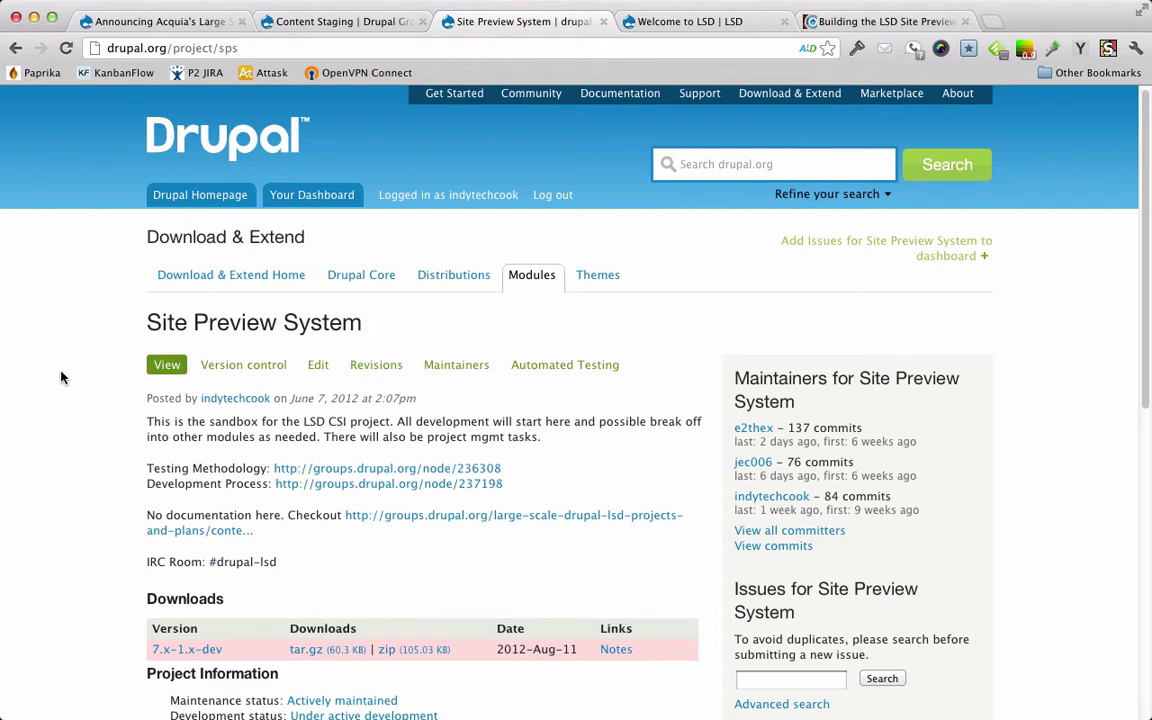
pyautogui.click(650, 21)
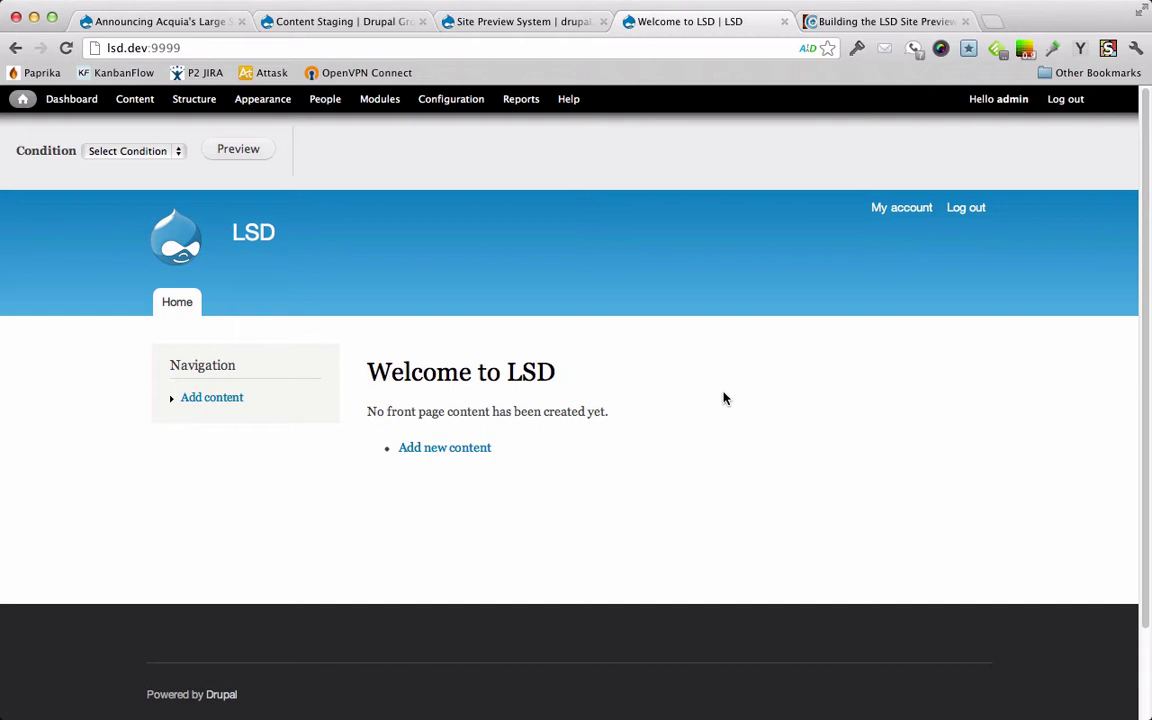
# Create and save an Article with the YALIG-generated title 'At vero eos et' and a five-paragraph body
pyautogui.click(232, 404)
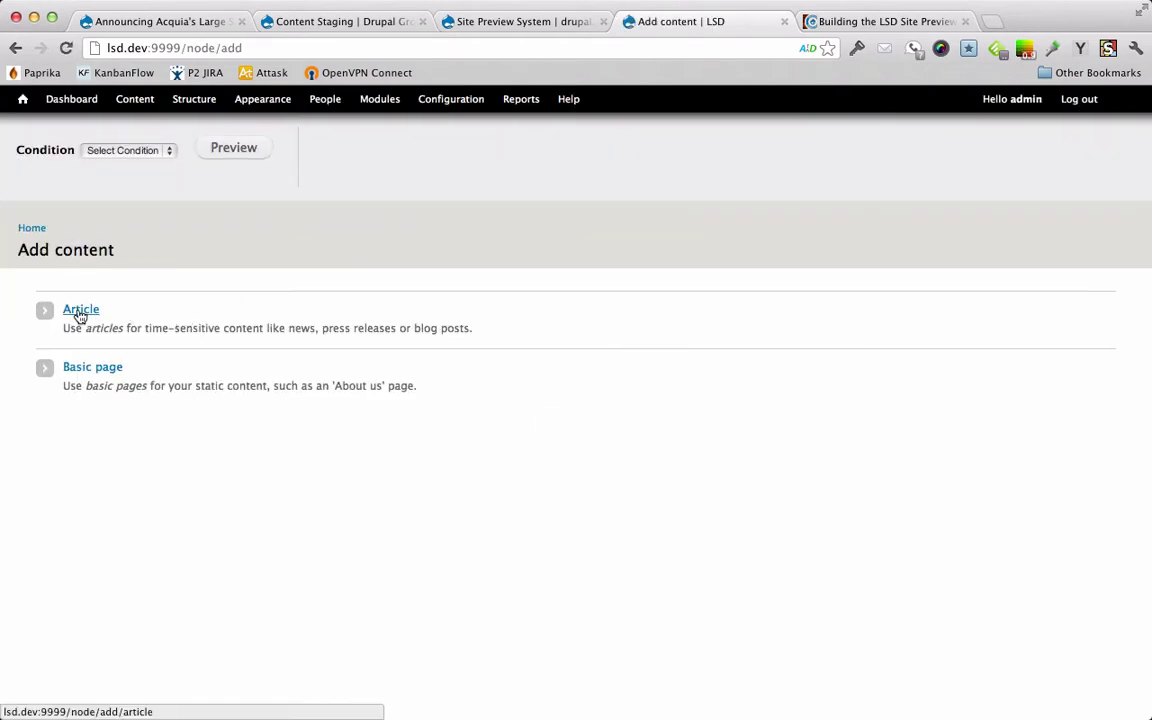
pyautogui.click(80, 314)
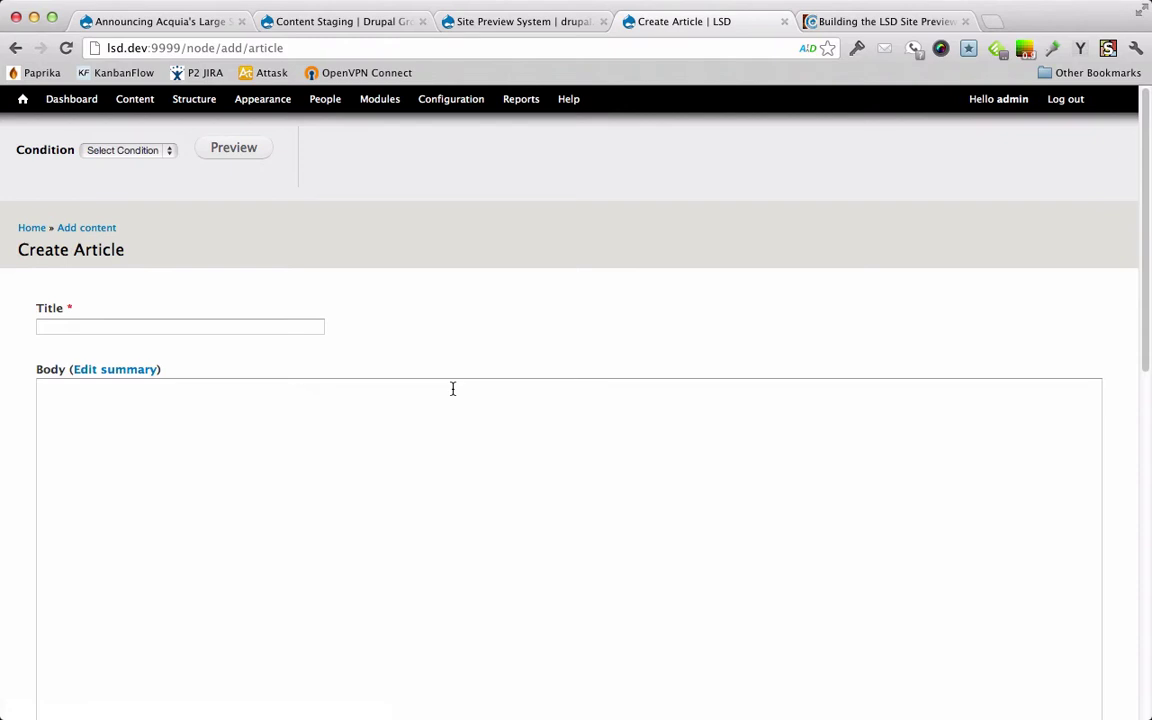
pyautogui.click(165, 327)
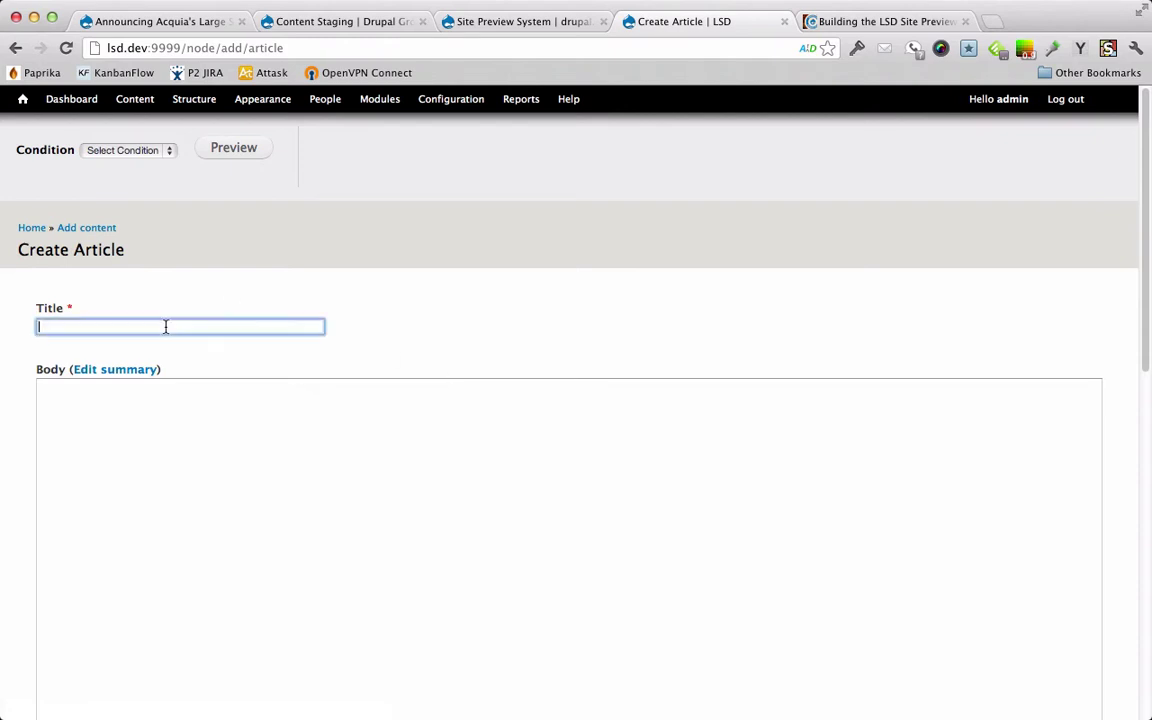
pyautogui.rightClick(166, 326)
pyautogui.moveTo(275, 572)
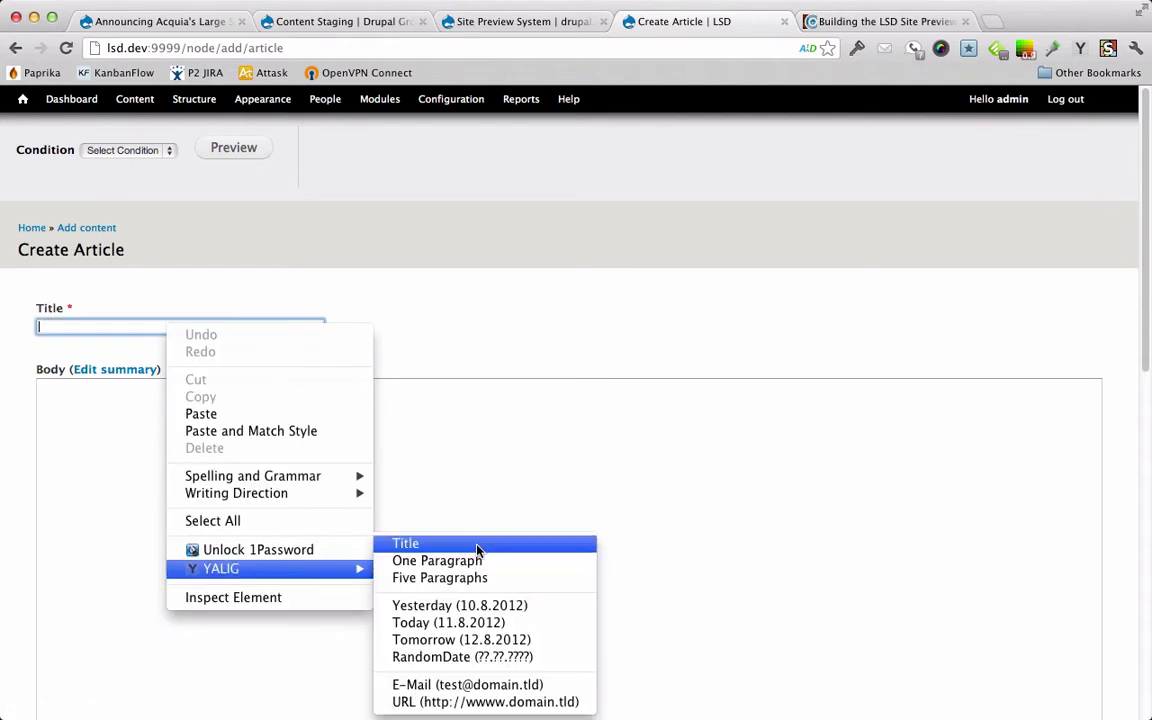
pyautogui.click(478, 545)
pyautogui.rightClick(348, 535)
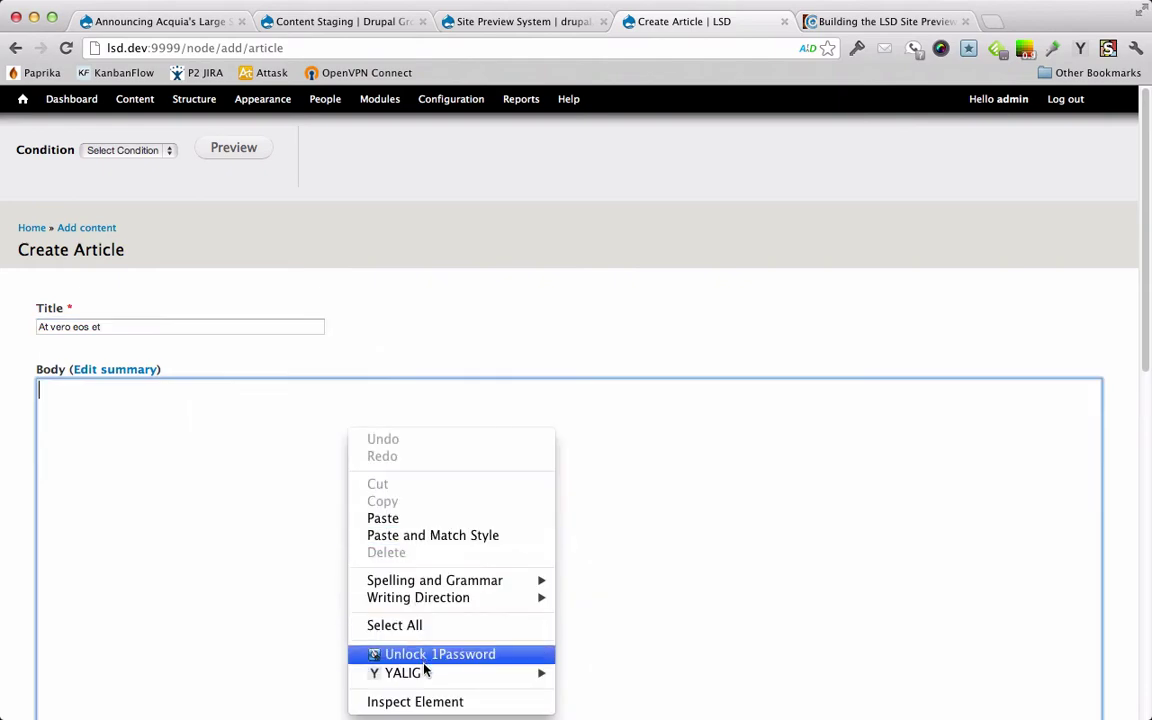
pyautogui.moveTo(400, 672)
pyautogui.click(694, 580)
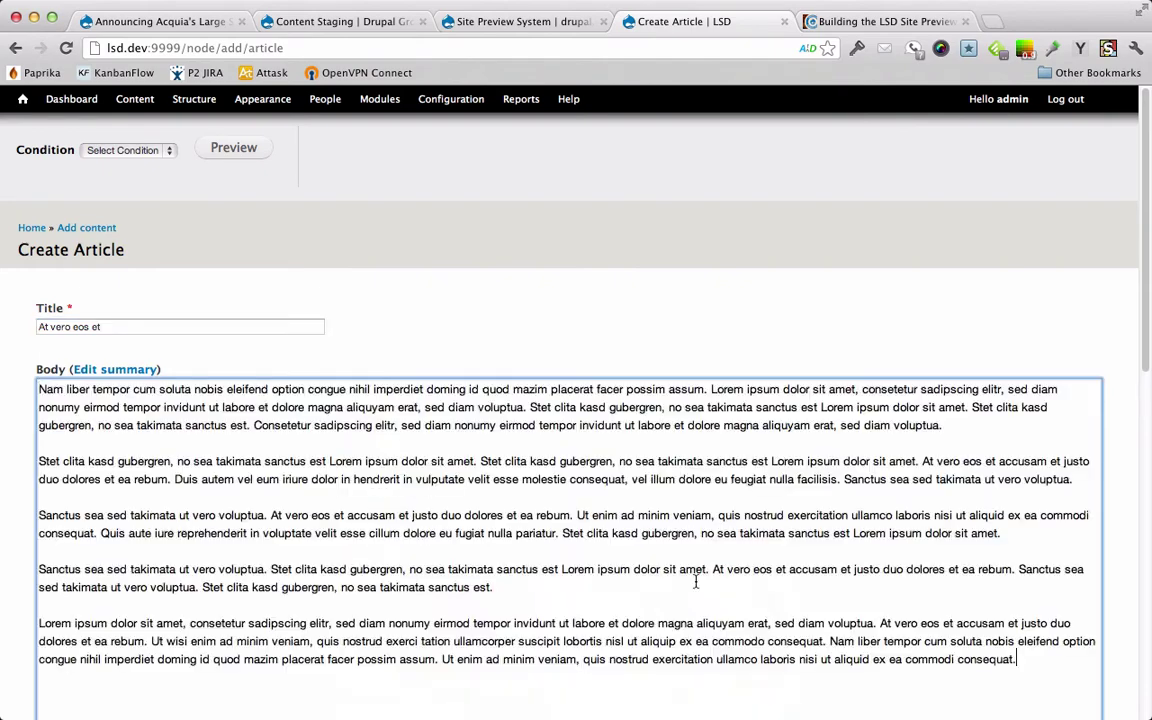
pyautogui.scroll(-10, 694, 583)
pyautogui.scroll(-3, 55, 500)
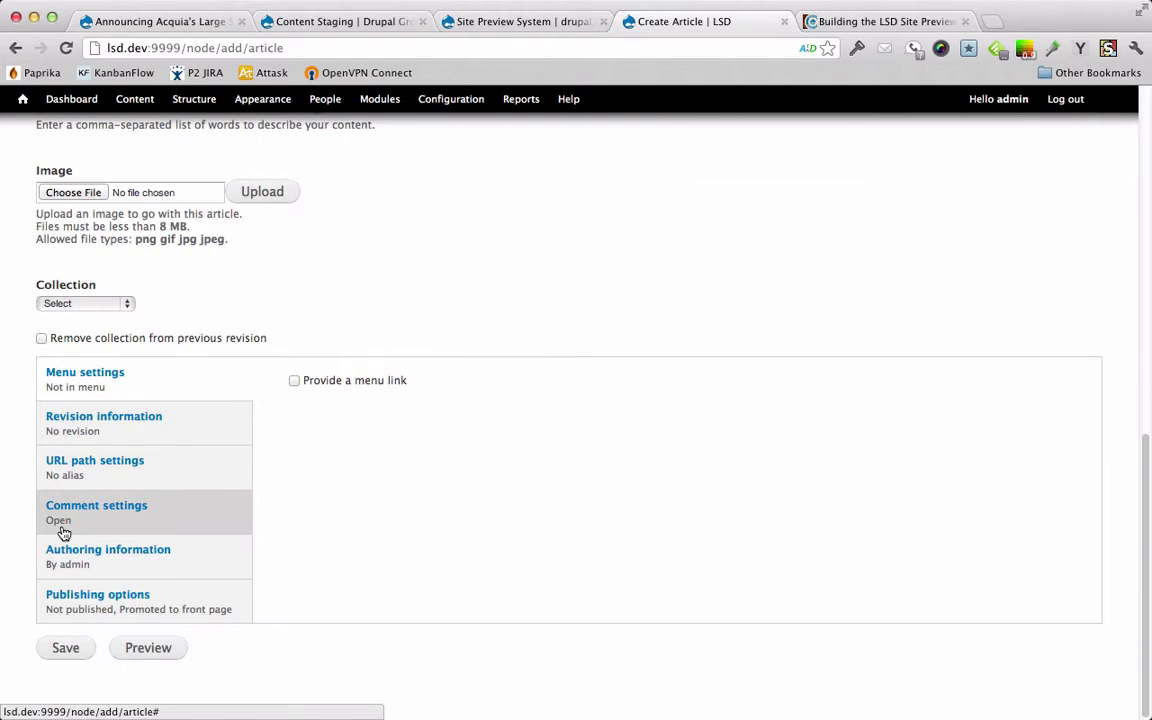
pyautogui.click(65, 649)
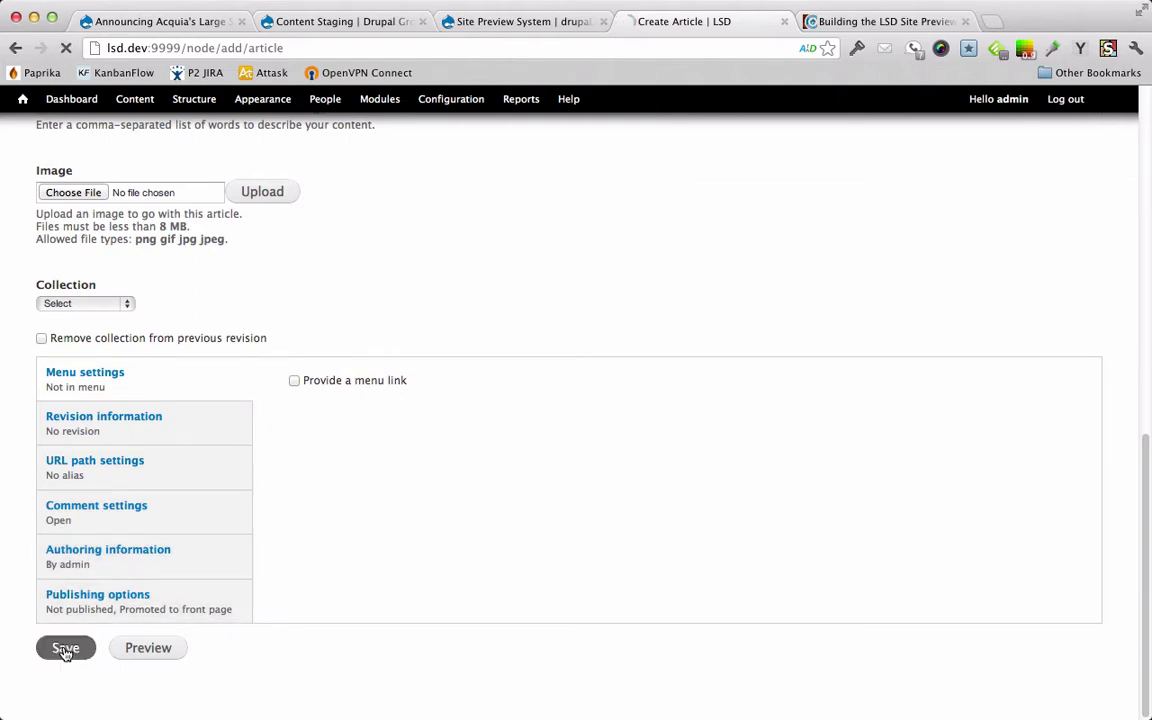
# Edit 'At vero eos et', set its Collection to Test Collection 1, and save
pyautogui.scroll(-2, 535, 353)
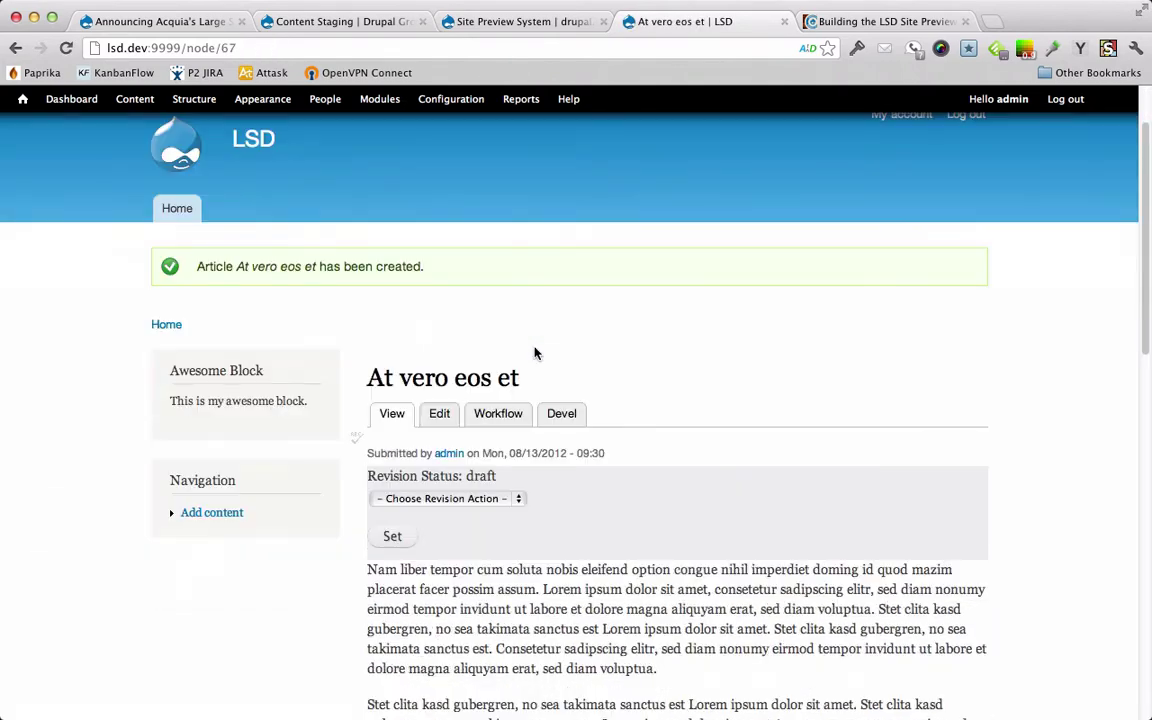
pyautogui.click(443, 411)
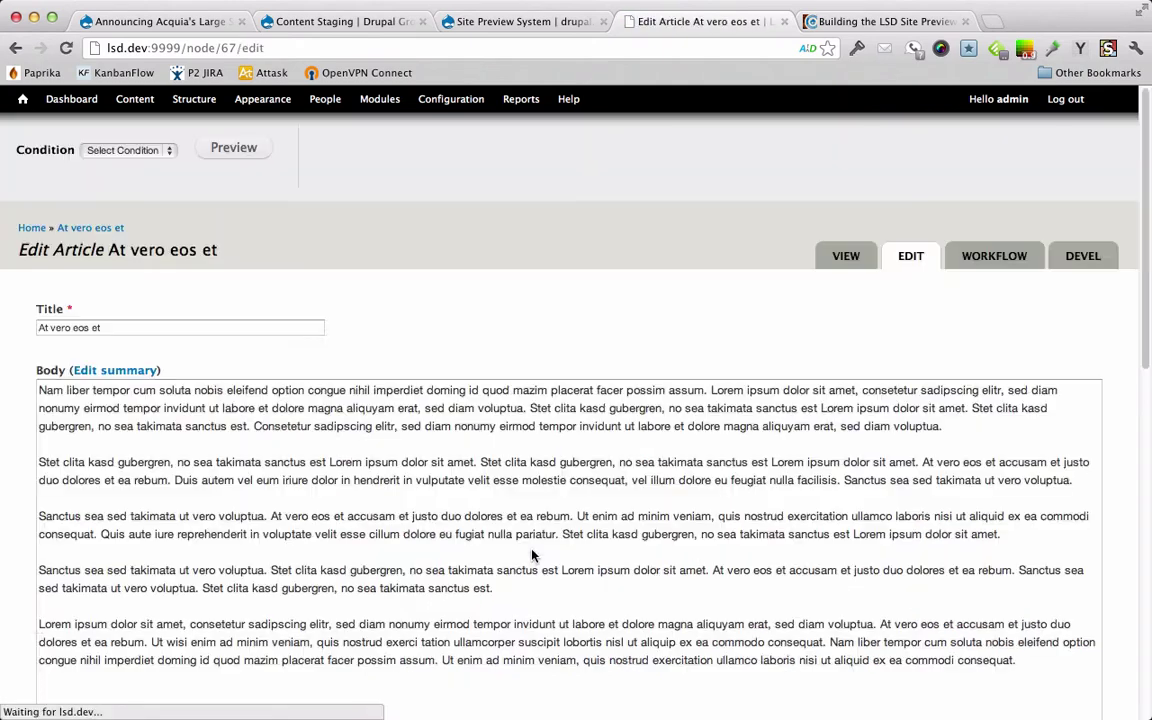
pyautogui.scroll(-15, 532, 553)
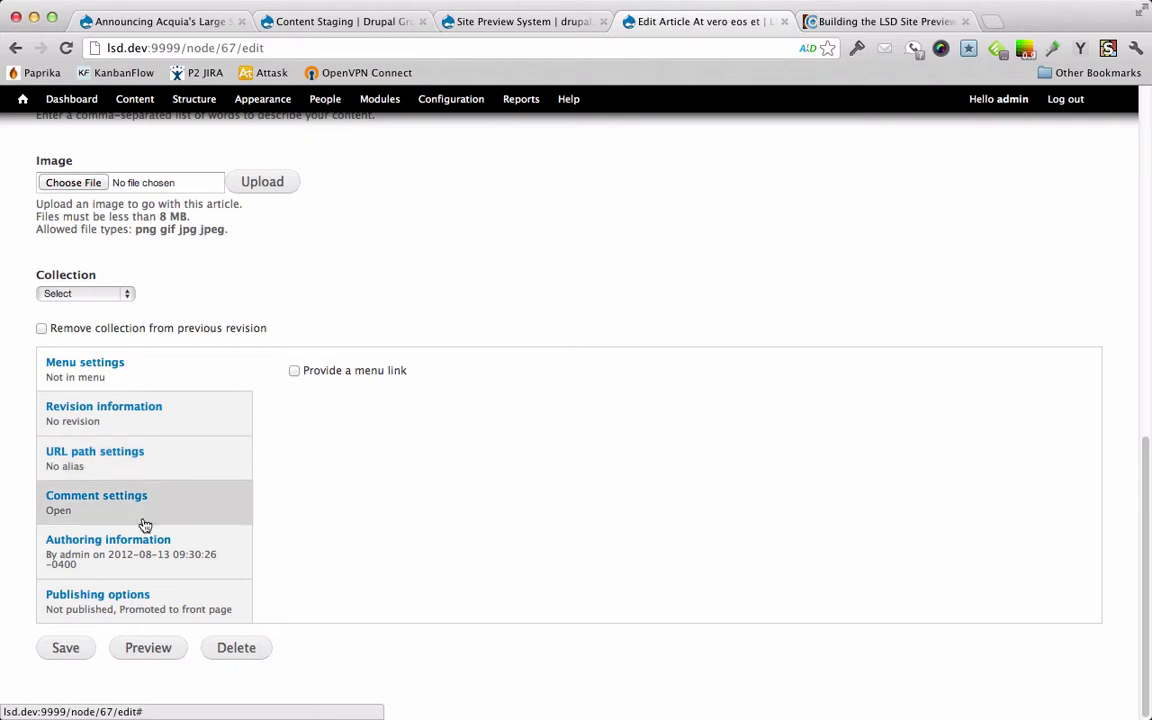
pyautogui.click(60, 293)
pyautogui.click(64, 309)
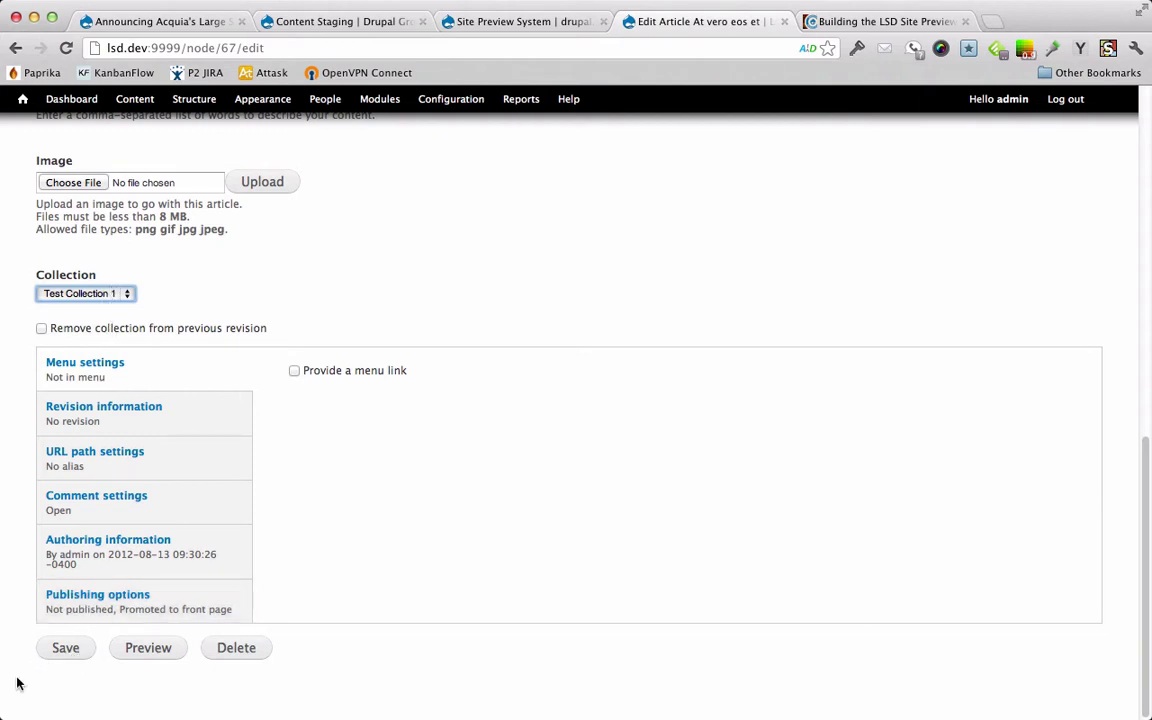
pyautogui.click(66, 649)
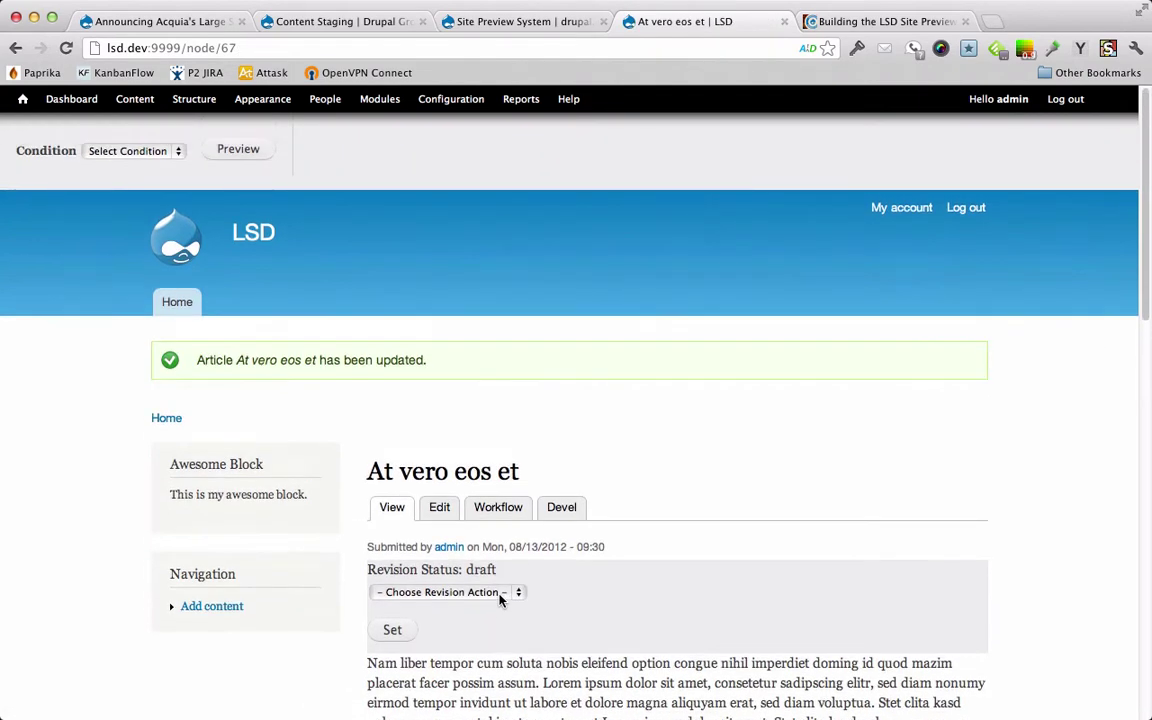
# Look over the article page and its Revision Action choices without applying one
pyautogui.scroll(-4, 500, 598)
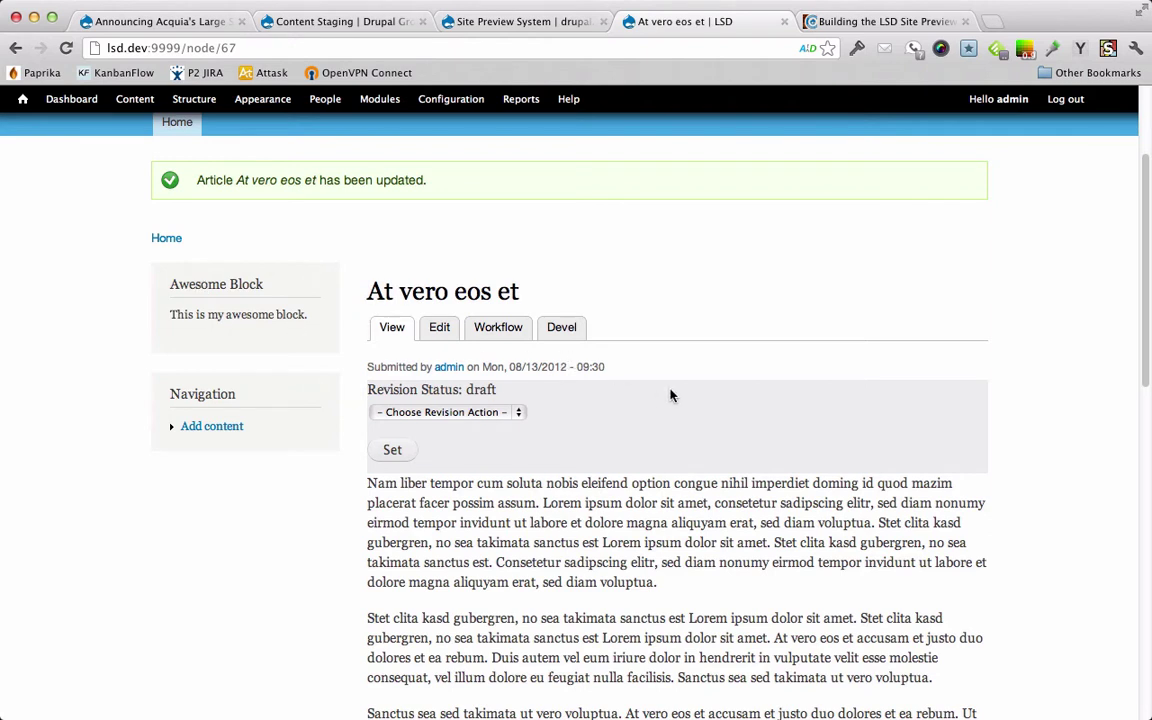
pyautogui.scroll(4, 670, 395)
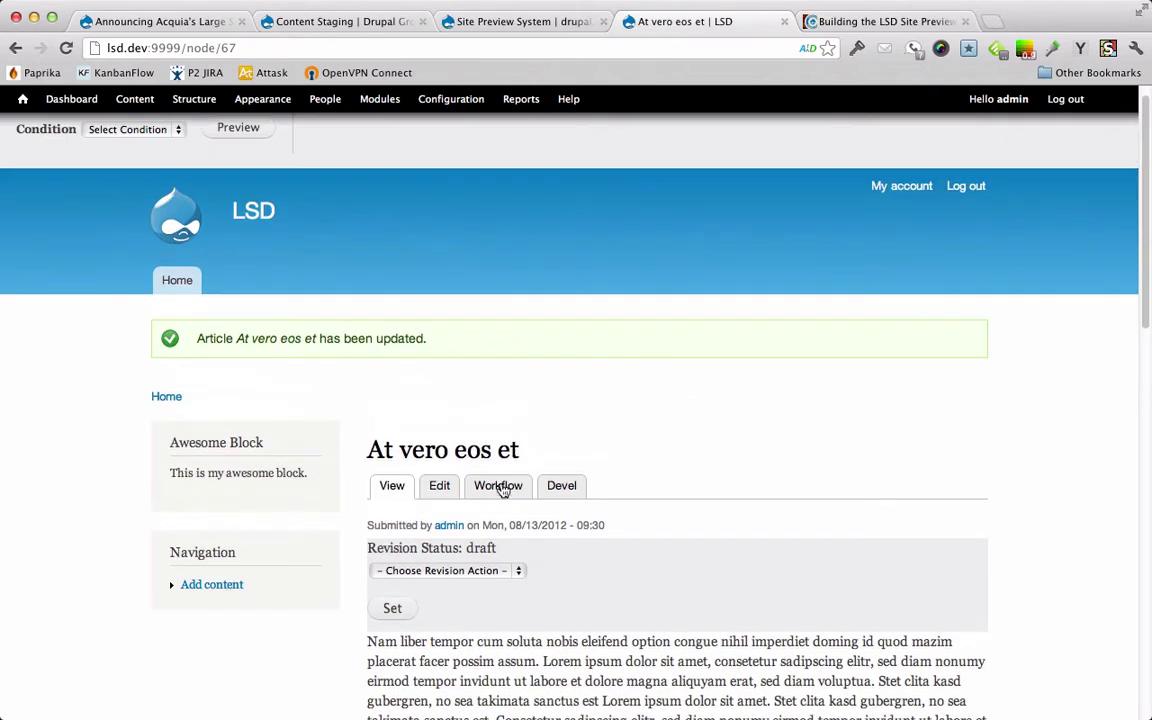
pyautogui.click(496, 572)
pyautogui.click(556, 617)
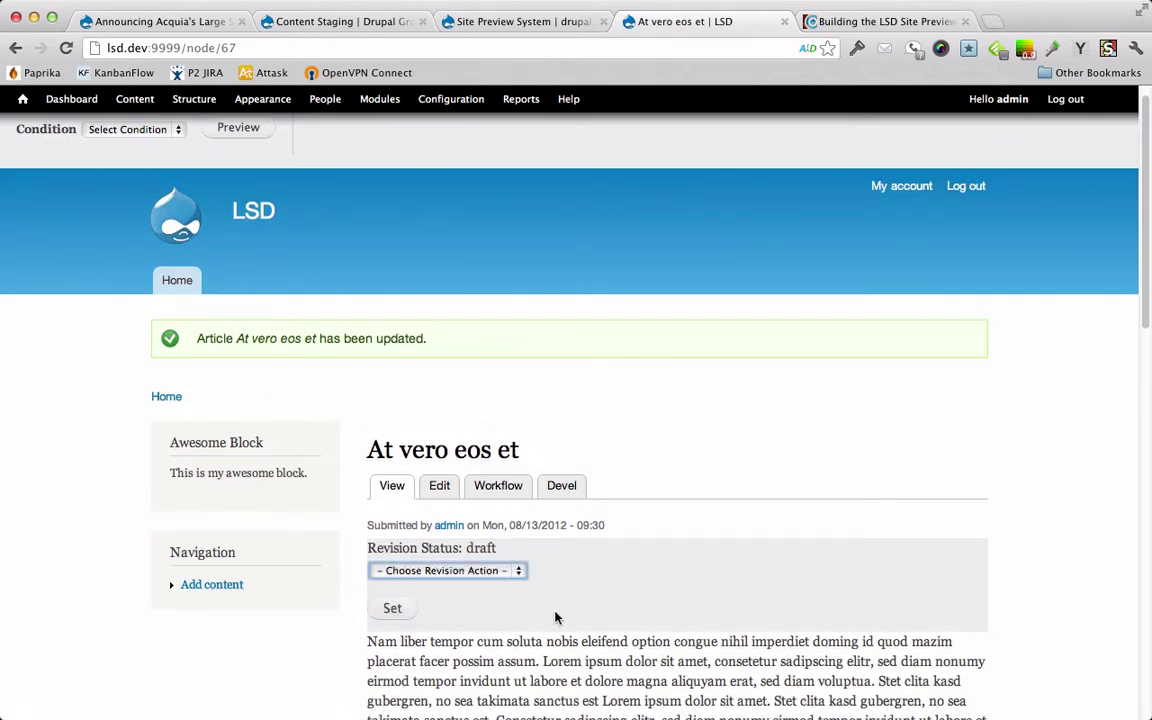
pyautogui.scroll(-2, 648, 578)
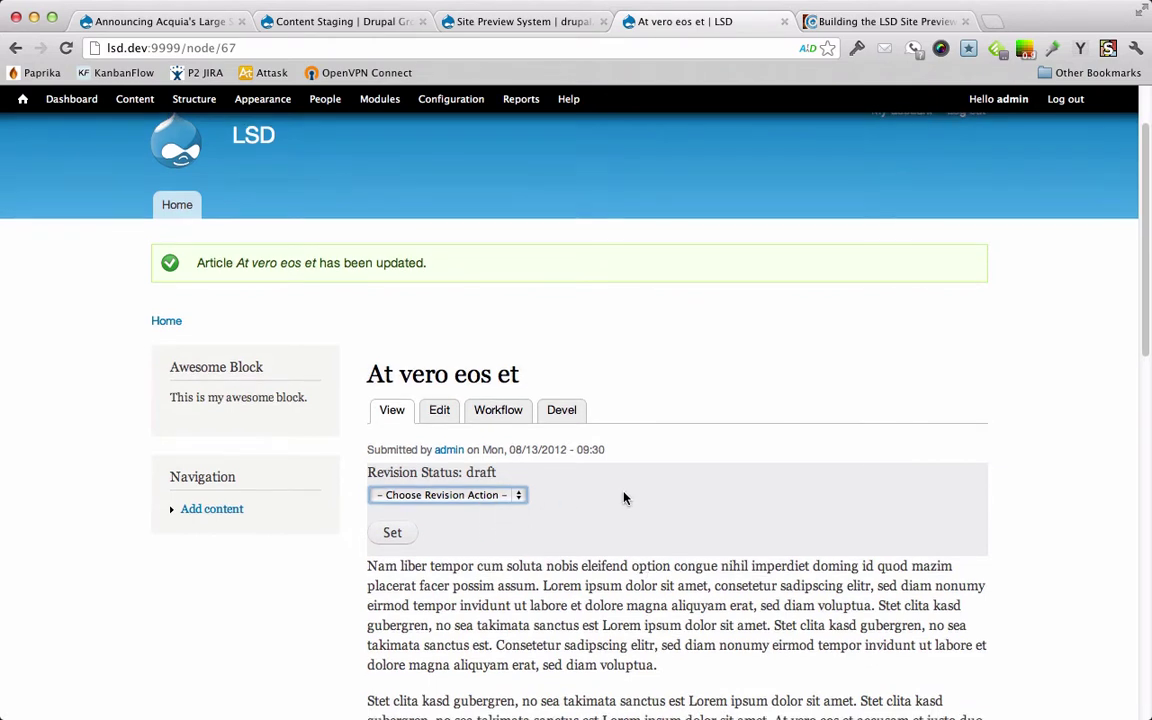
pyautogui.scroll(3, 645, 505)
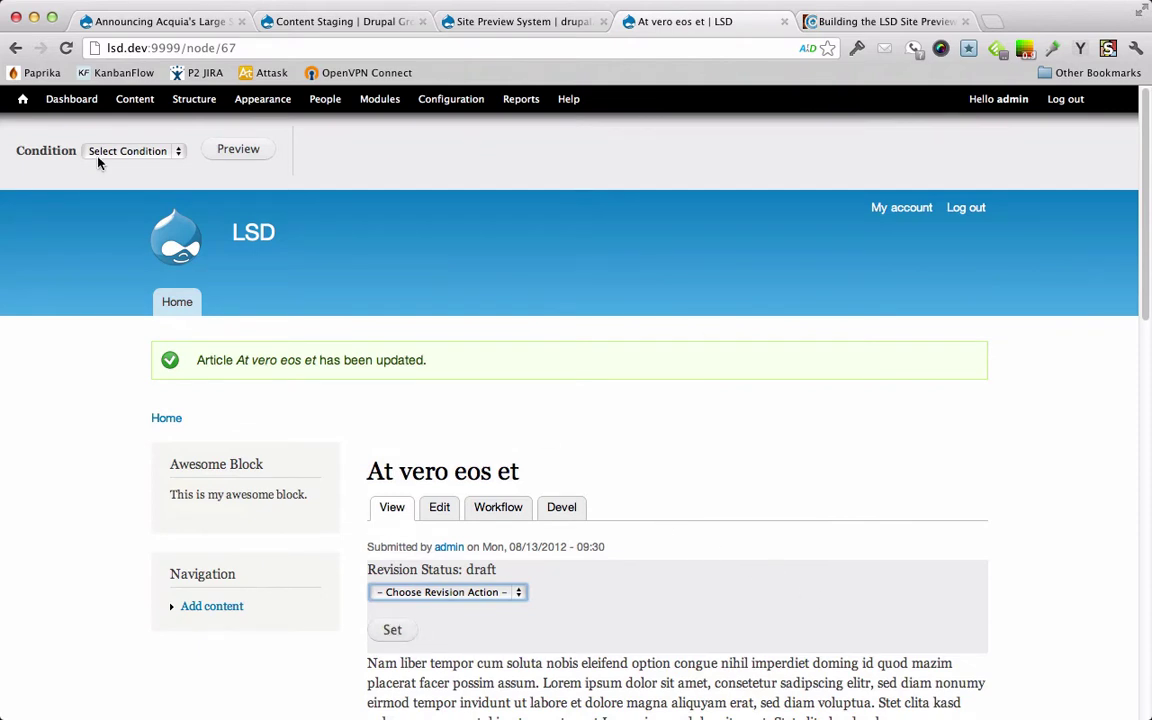
pyautogui.scroll(-2, 1000, 370)
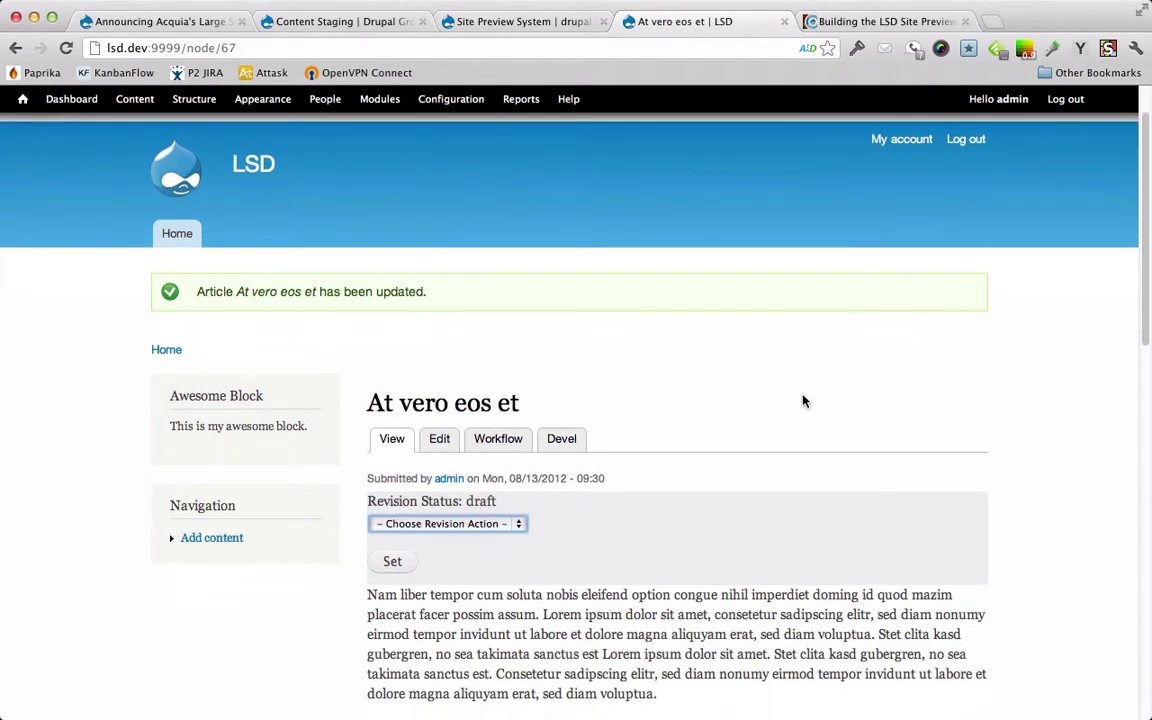
pyautogui.scroll(1, 803, 401)
pyautogui.scroll(-3, 805, 400)
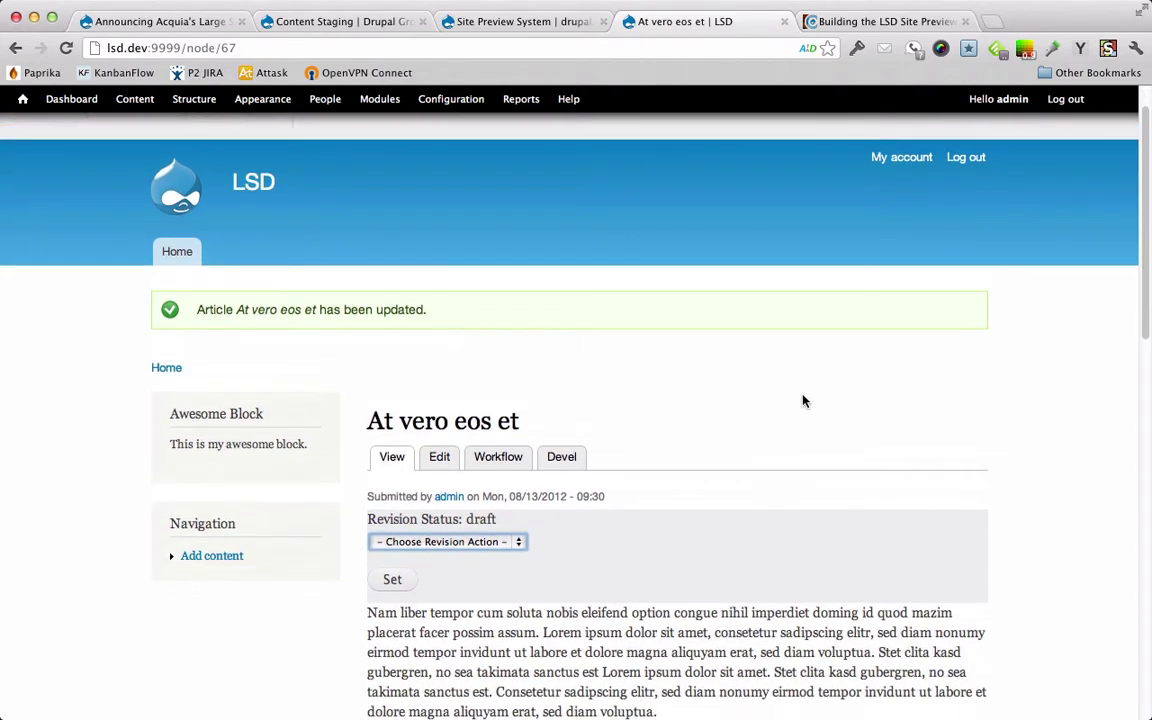
# Publish the 'At vero eos et' revision by setting Revision Action to Publish
pyautogui.click(483, 463)
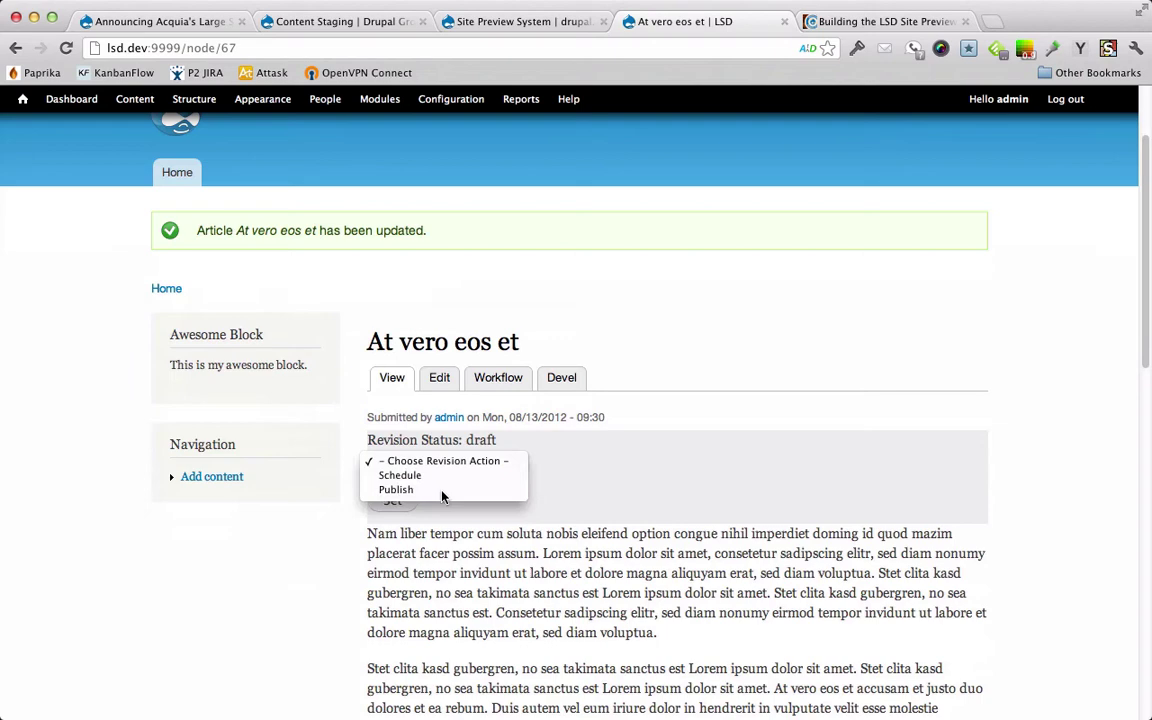
pyautogui.click(455, 490)
pyautogui.click(392, 500)
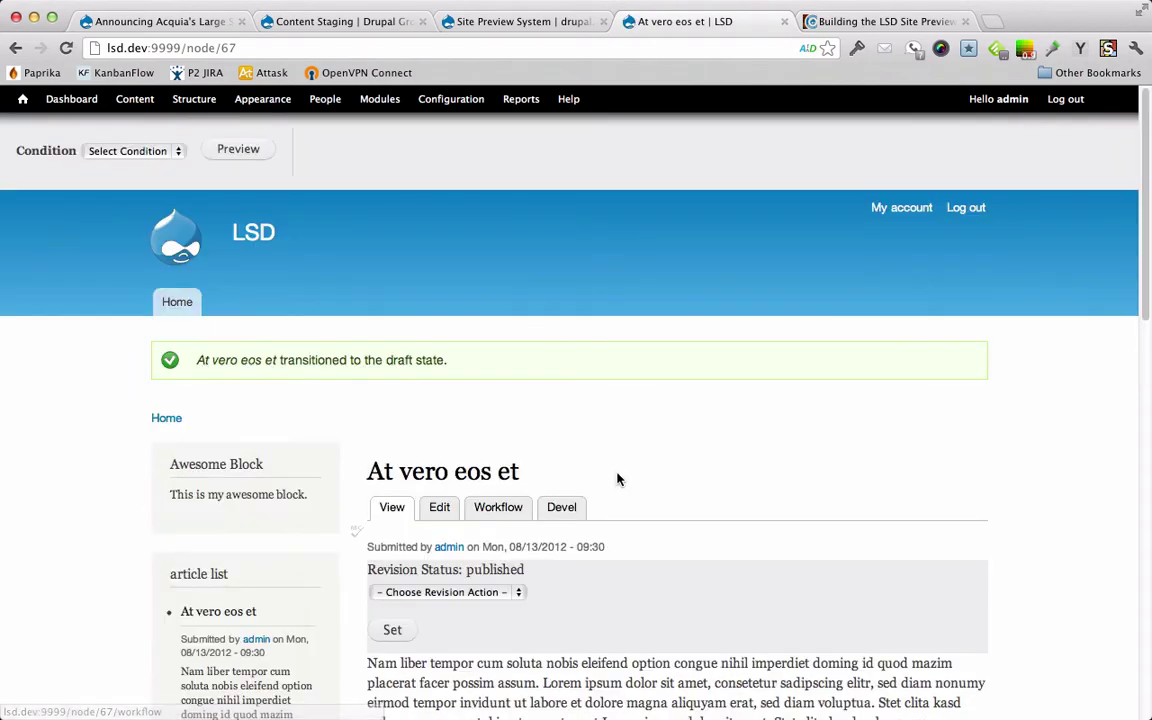
pyautogui.scroll(-5, 617, 478)
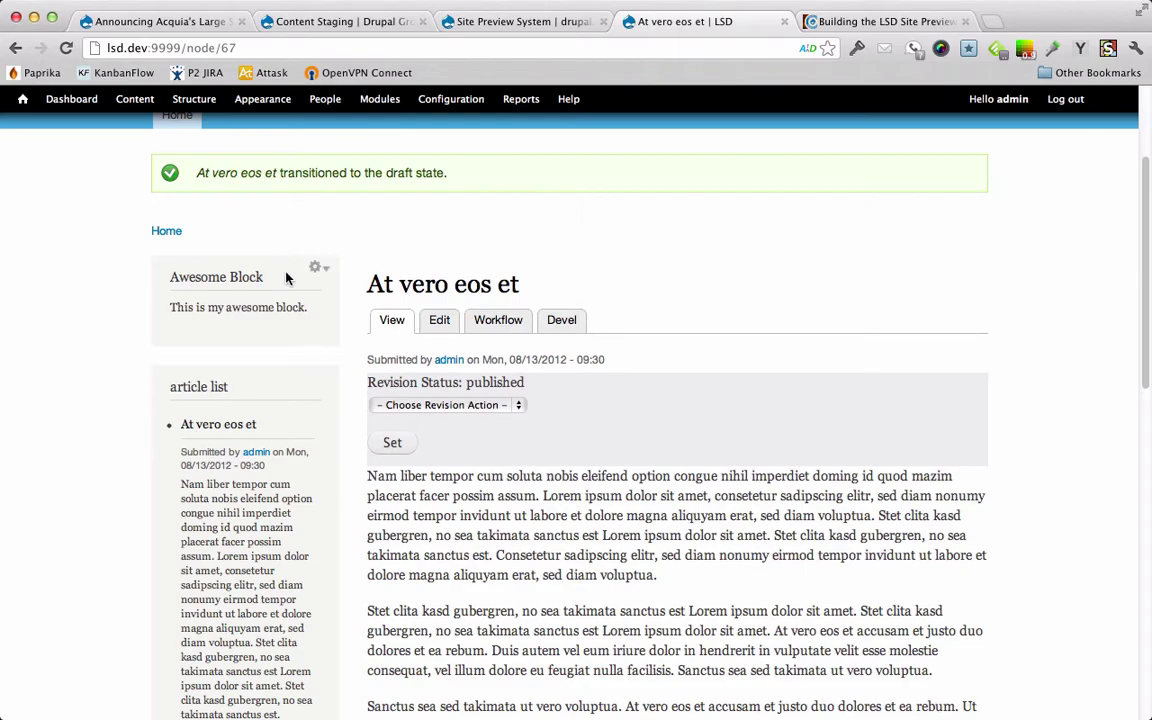
pyautogui.scroll(5, 840, 371)
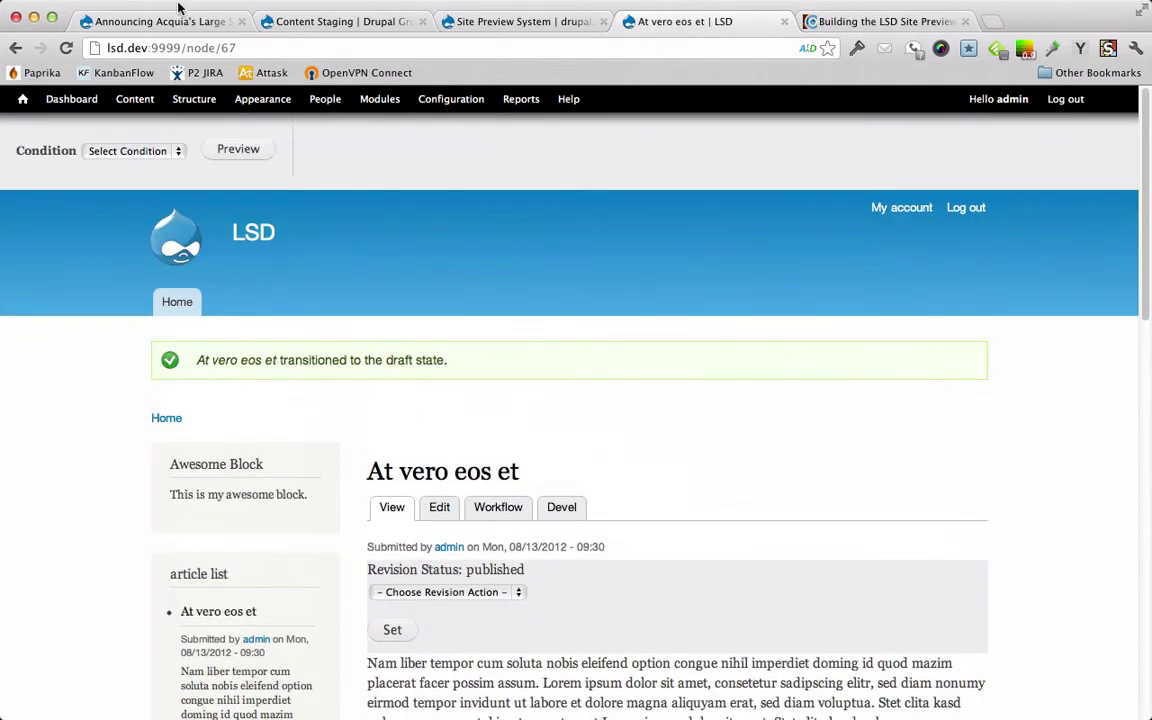
pyautogui.moveTo(293, 460)
pyautogui.scroll(-20, 308, 458)
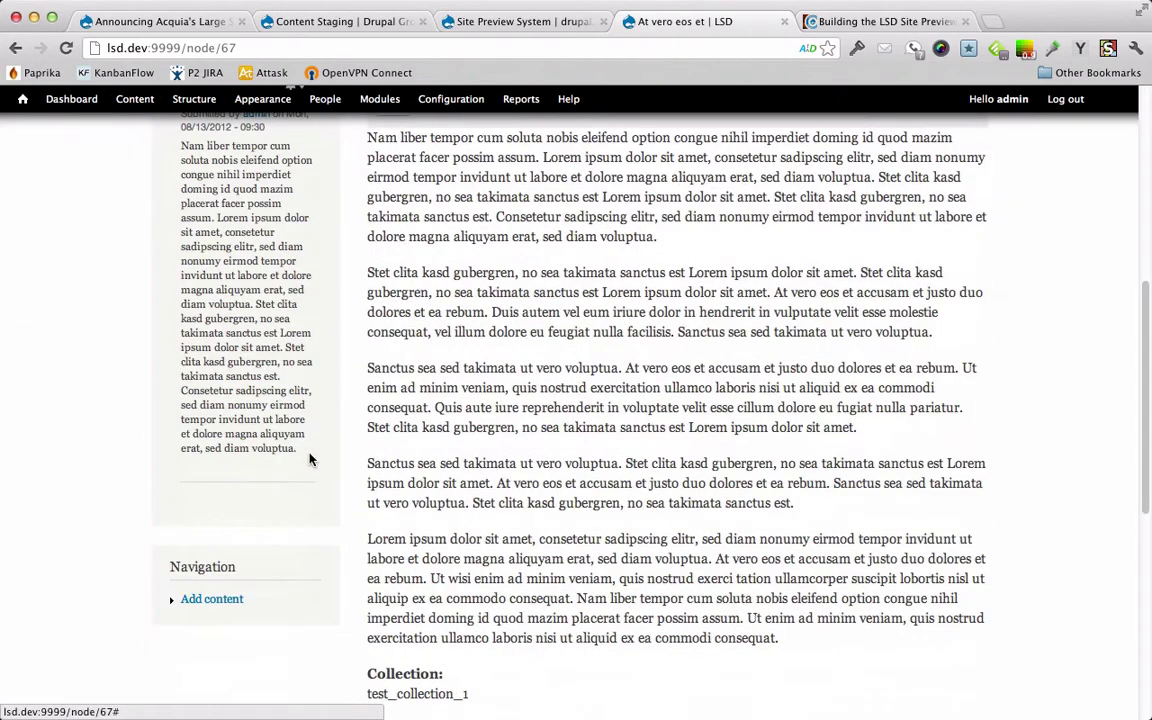
pyautogui.scroll(10, 300, 458)
# Start a new Article and fill its title with generated text 'Duis autem vel eum'
pyautogui.click(218, 450)
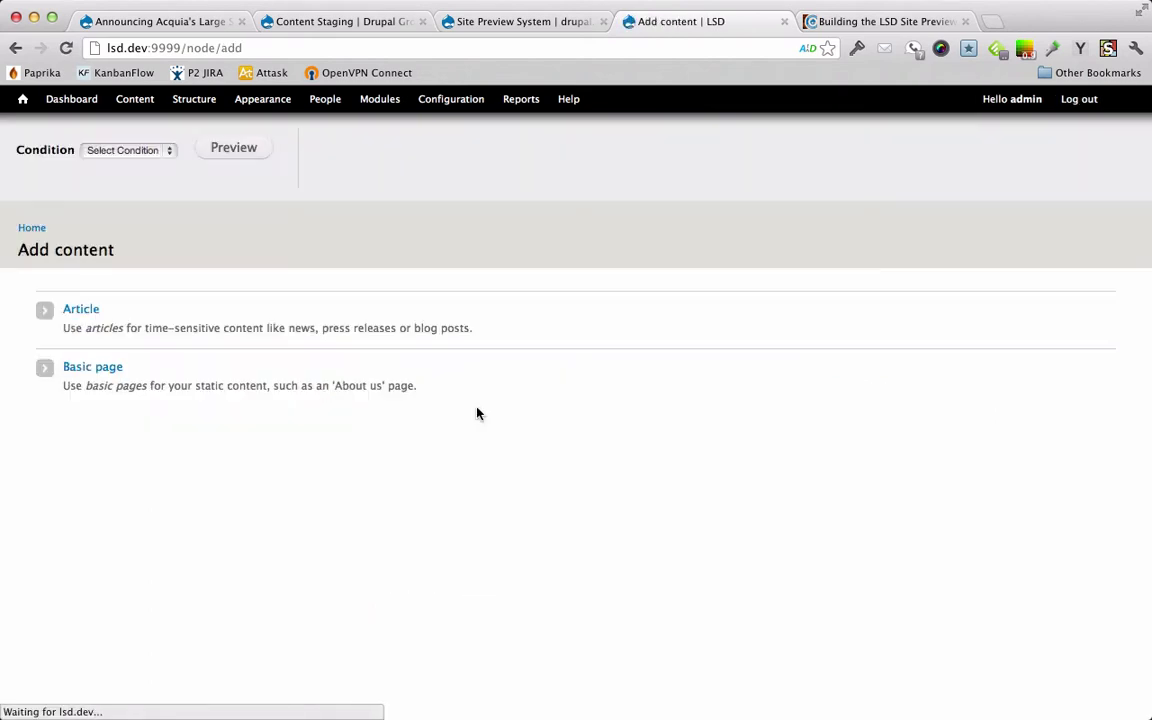
pyautogui.click(82, 310)
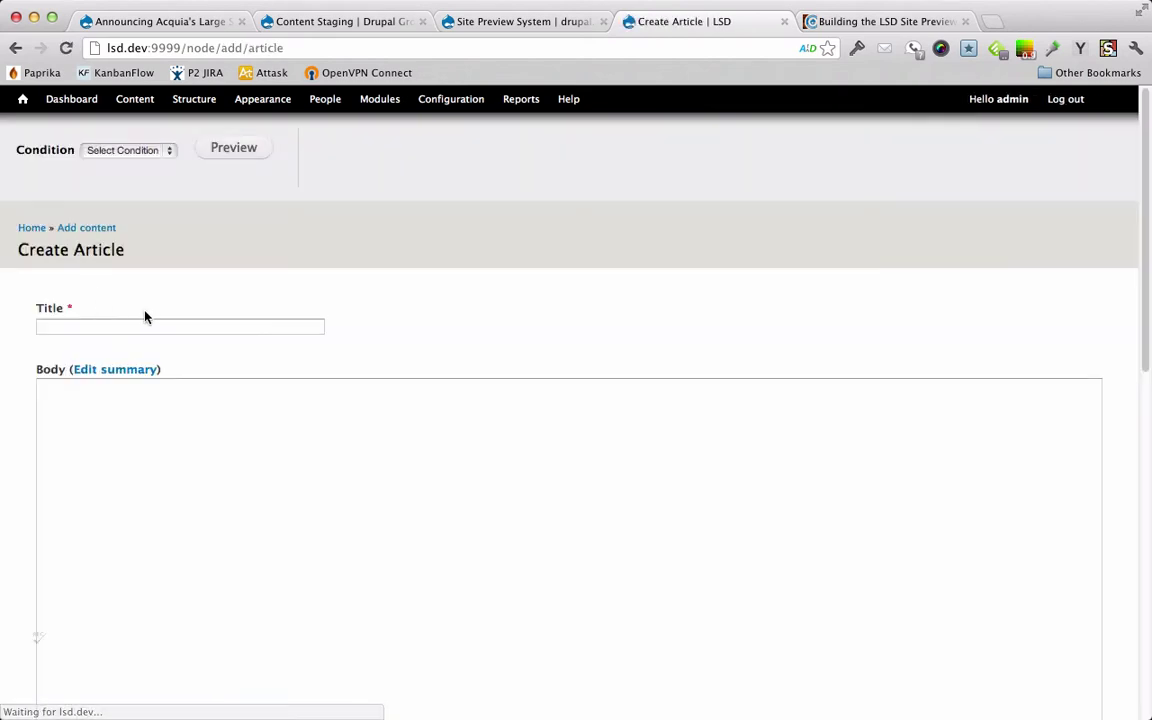
pyautogui.click(126, 328)
pyautogui.rightClick(127, 326)
pyautogui.moveTo(229, 570)
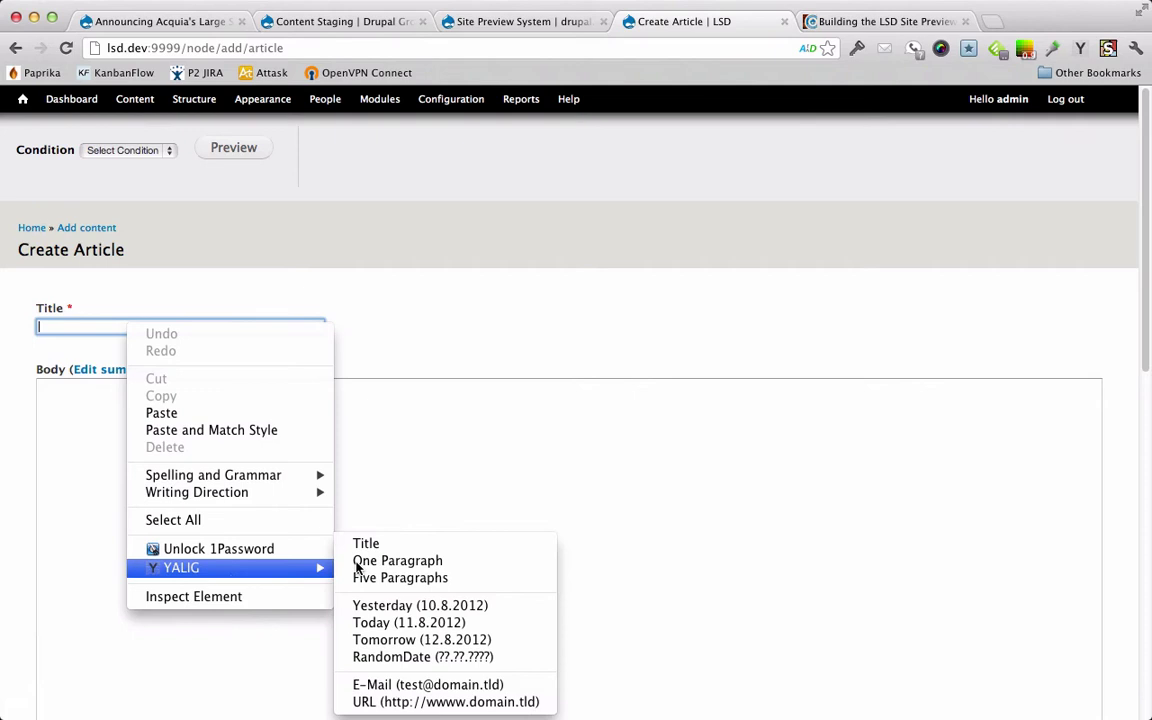
pyautogui.click(411, 545)
# Give it a five-paragraph placeholder body, set Collection to Test Collection 2, and save
pyautogui.rightClick(343, 496)
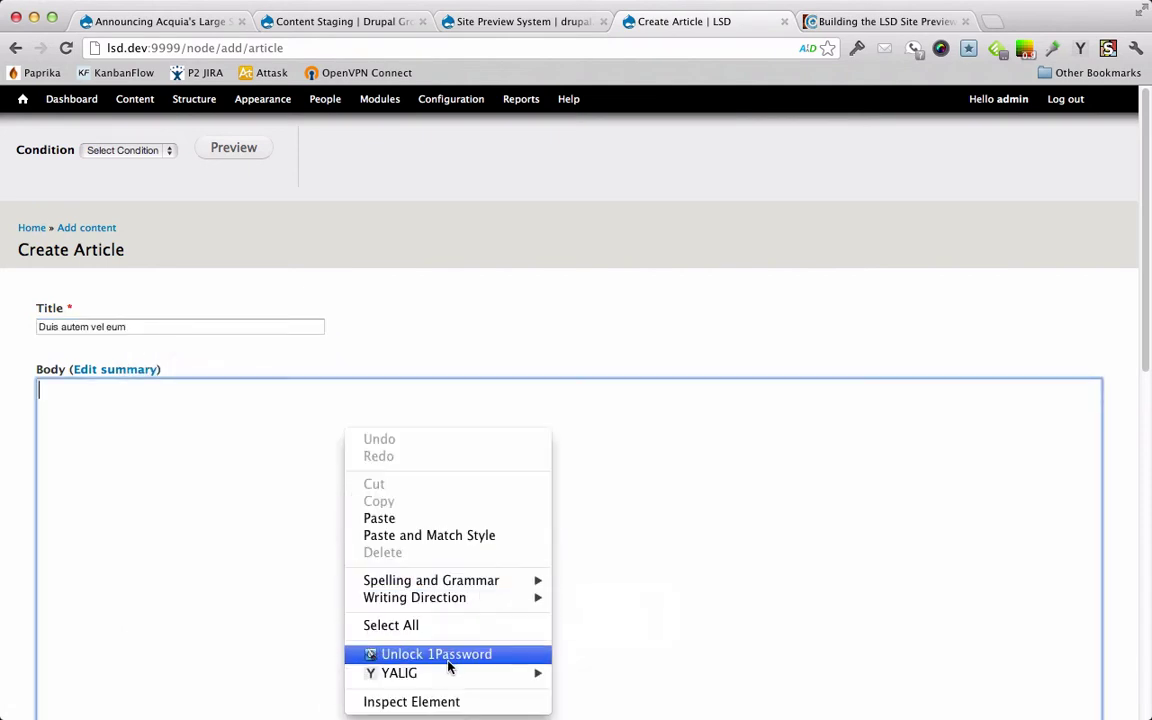
pyautogui.moveTo(450, 672)
pyautogui.click(671, 580)
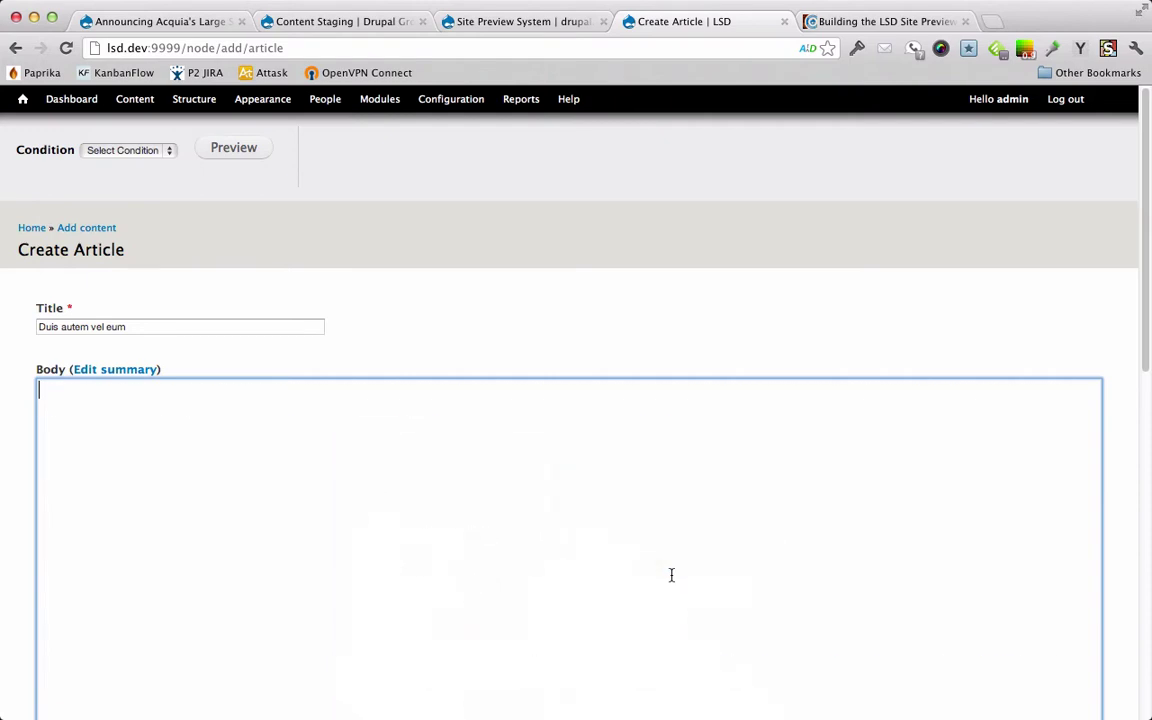
pyautogui.scroll(-10, 671, 576)
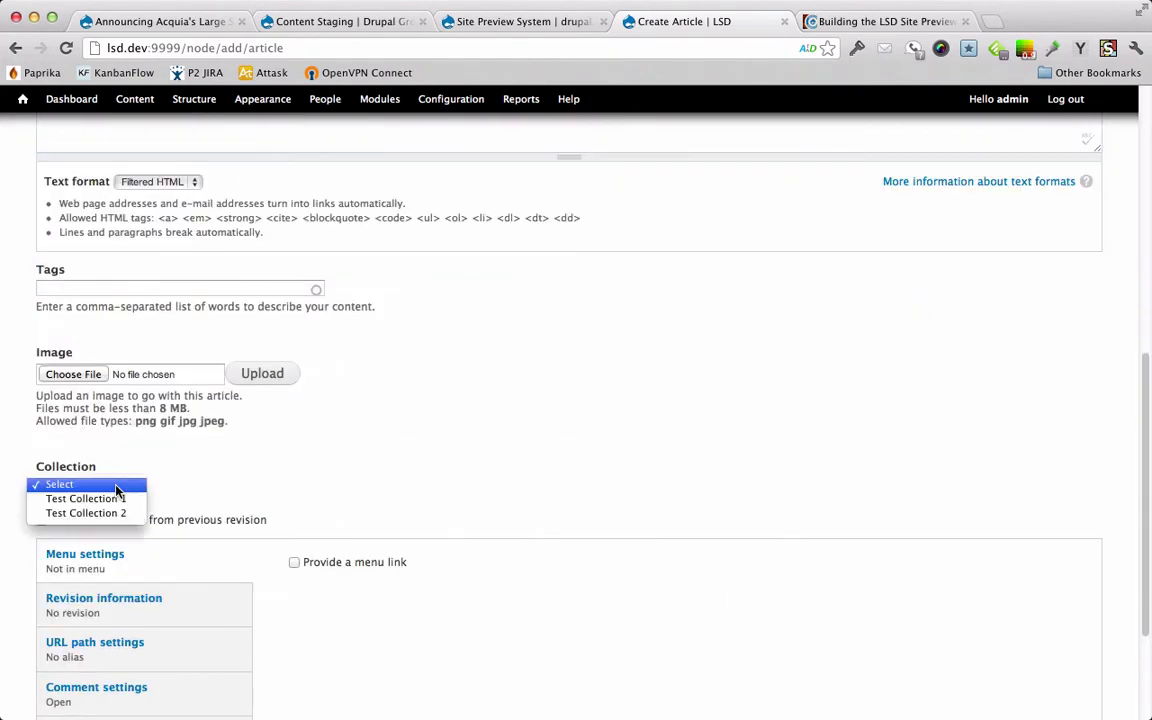
pyautogui.click(86, 512)
pyautogui.scroll(-3, 355, 424)
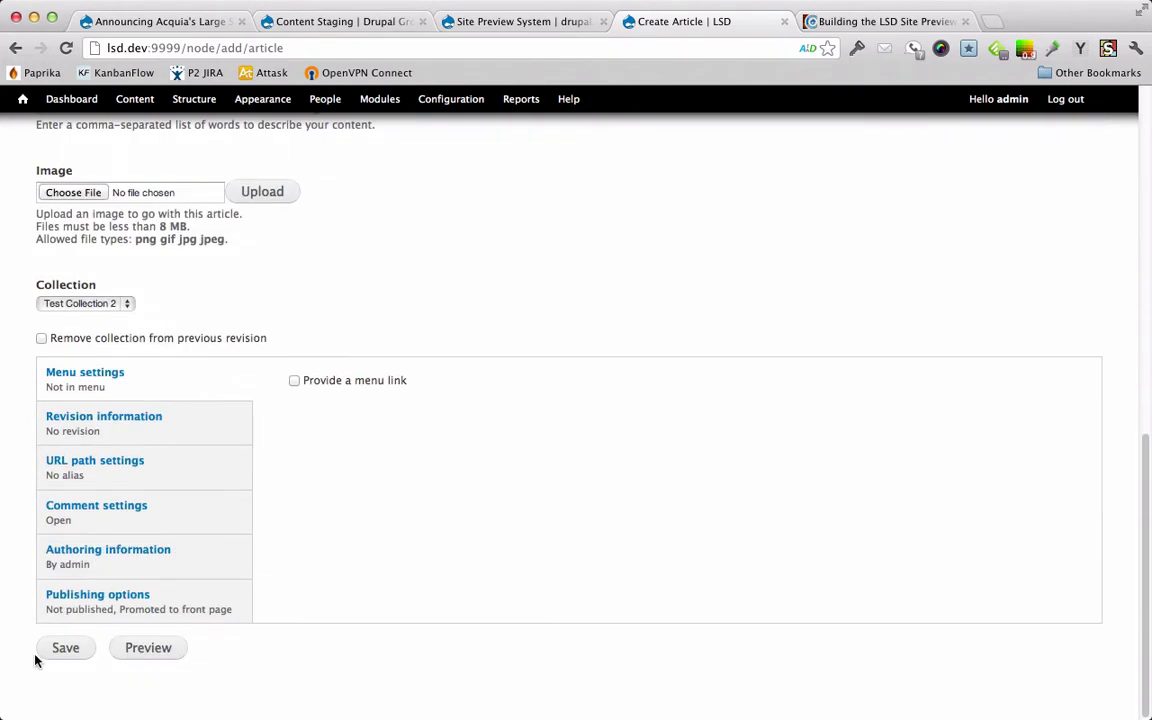
pyautogui.click(58, 650)
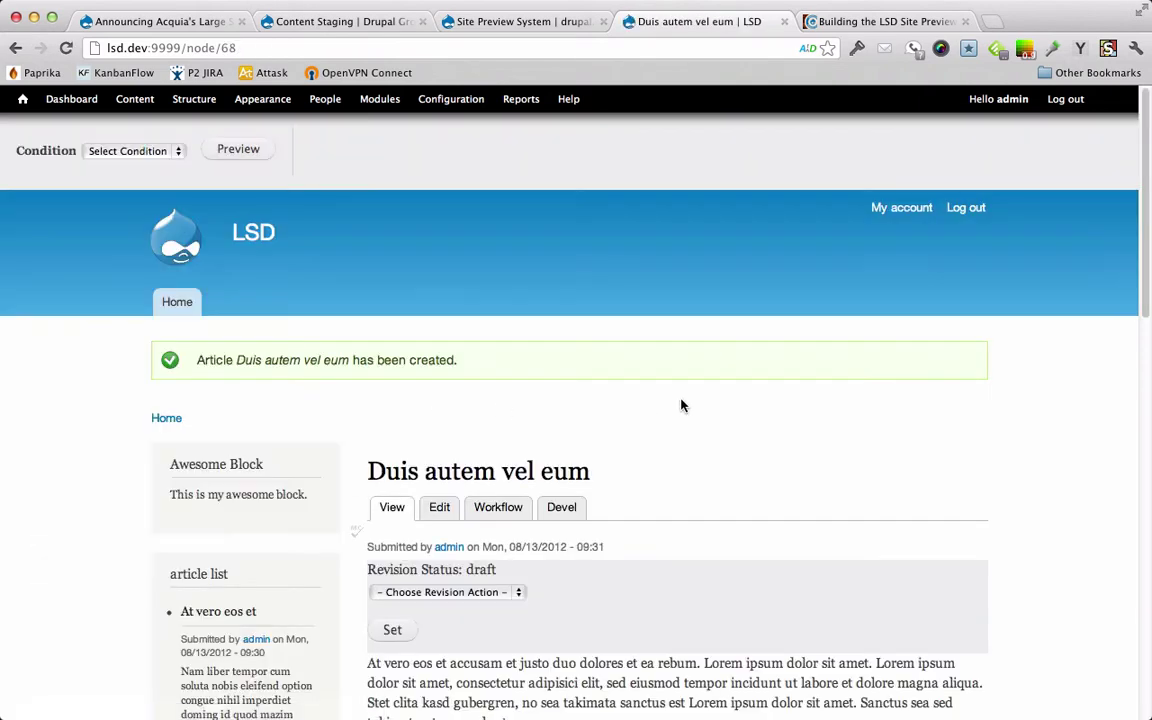
pyautogui.scroll(-1, 681, 405)
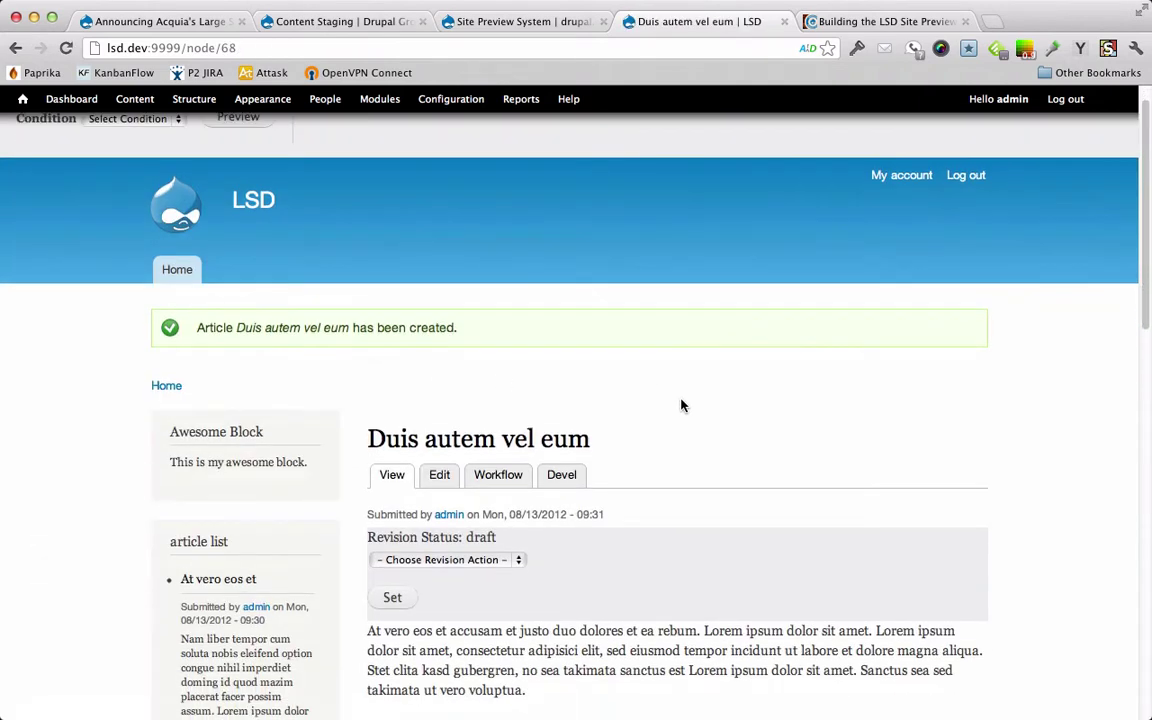
# Switch the preview condition bar to Collection and select Test Collection 2
pyautogui.scroll(-3, 665, 482)
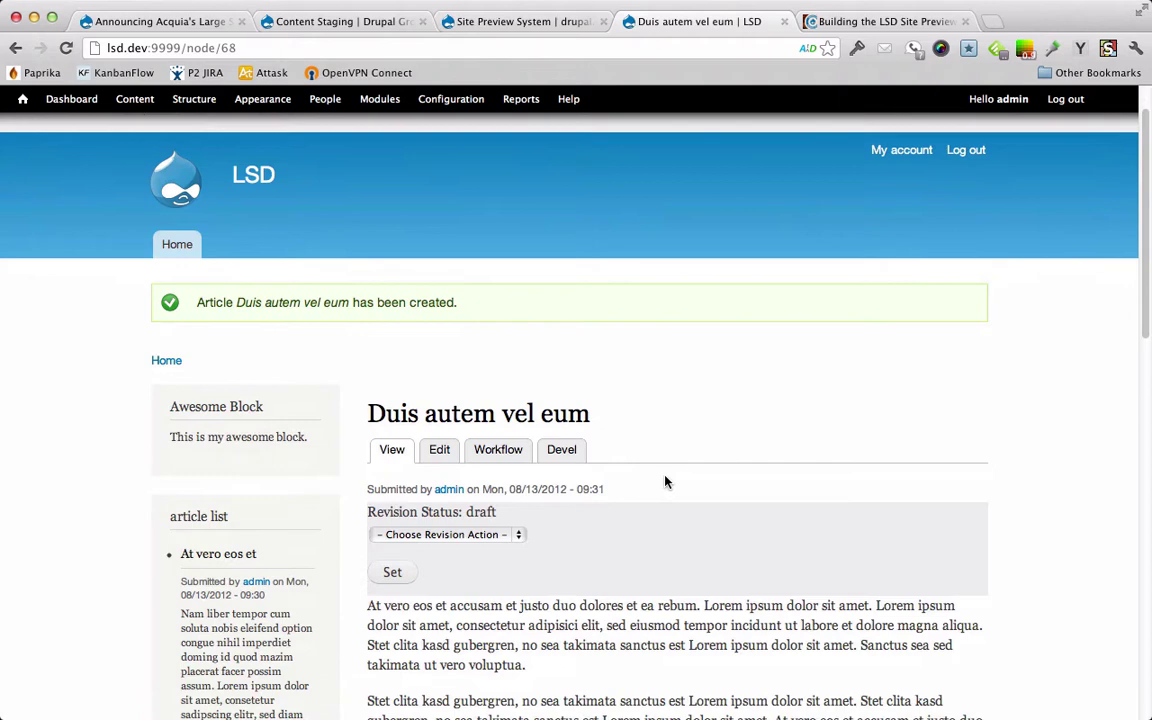
pyautogui.scroll(-3, 665, 482)
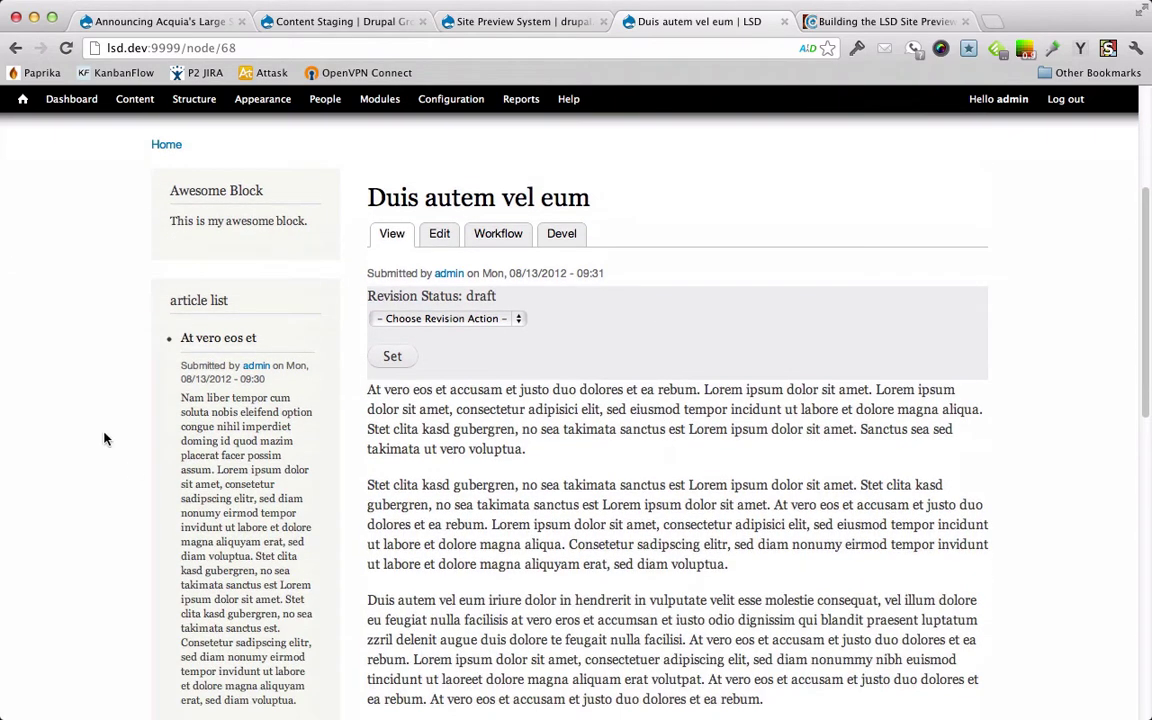
pyautogui.scroll(6, 378, 407)
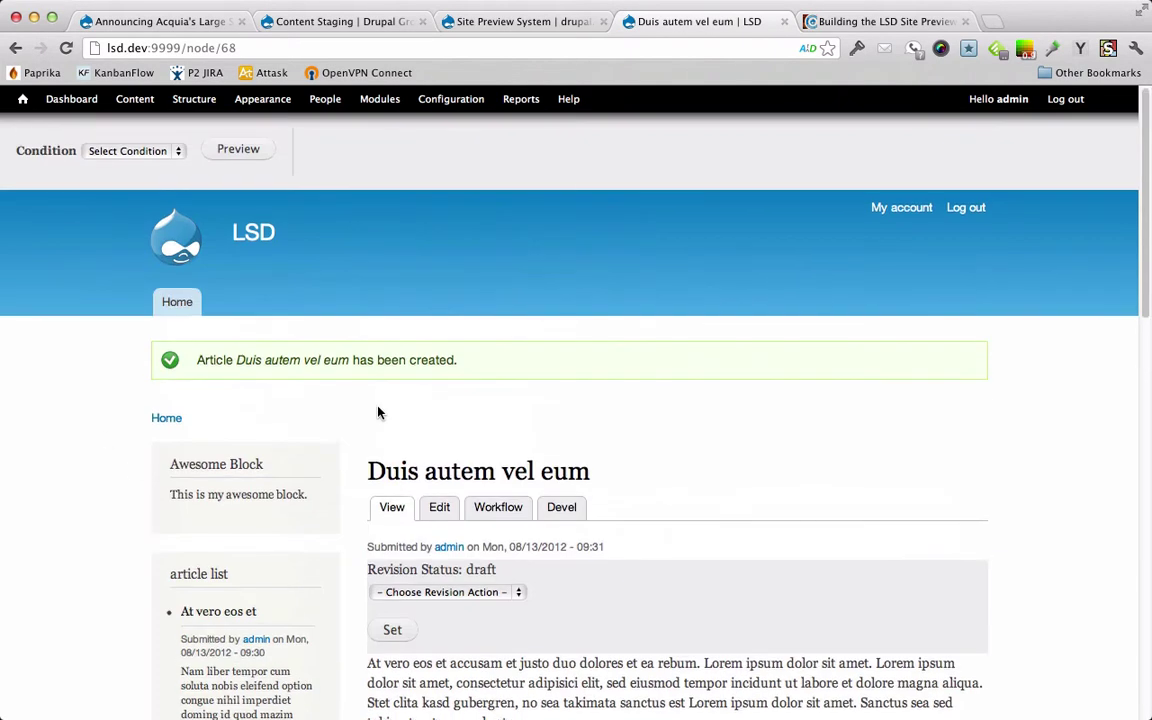
pyautogui.click(139, 151)
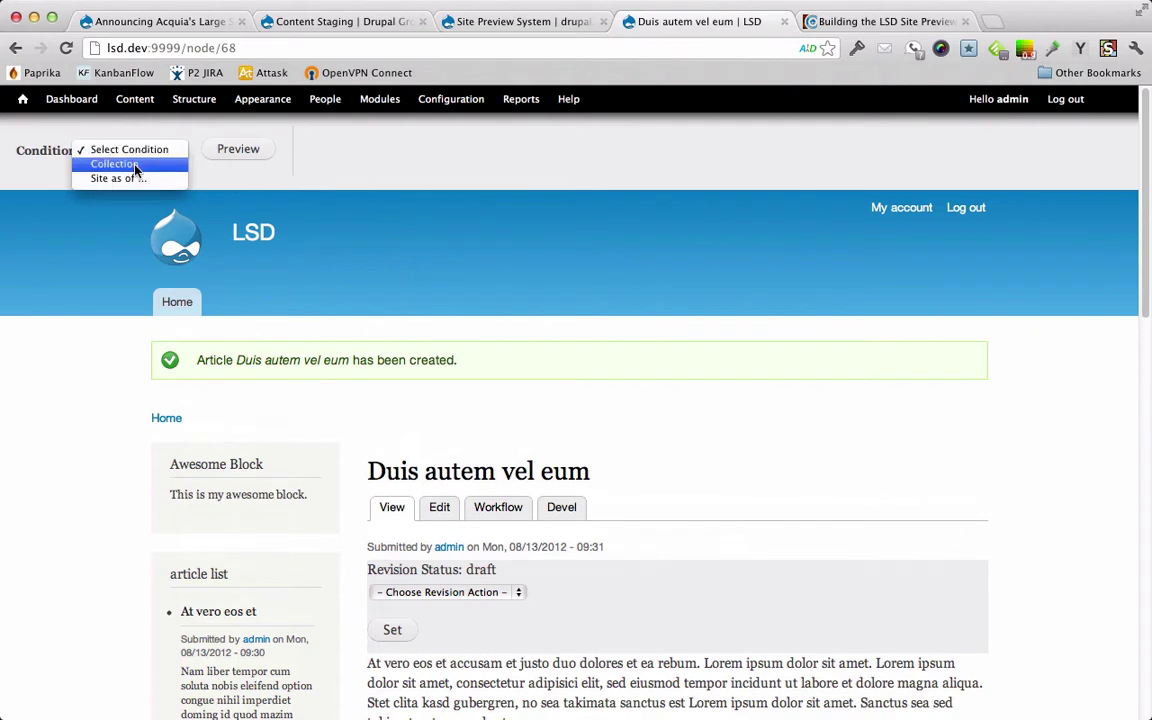
pyautogui.click(112, 165)
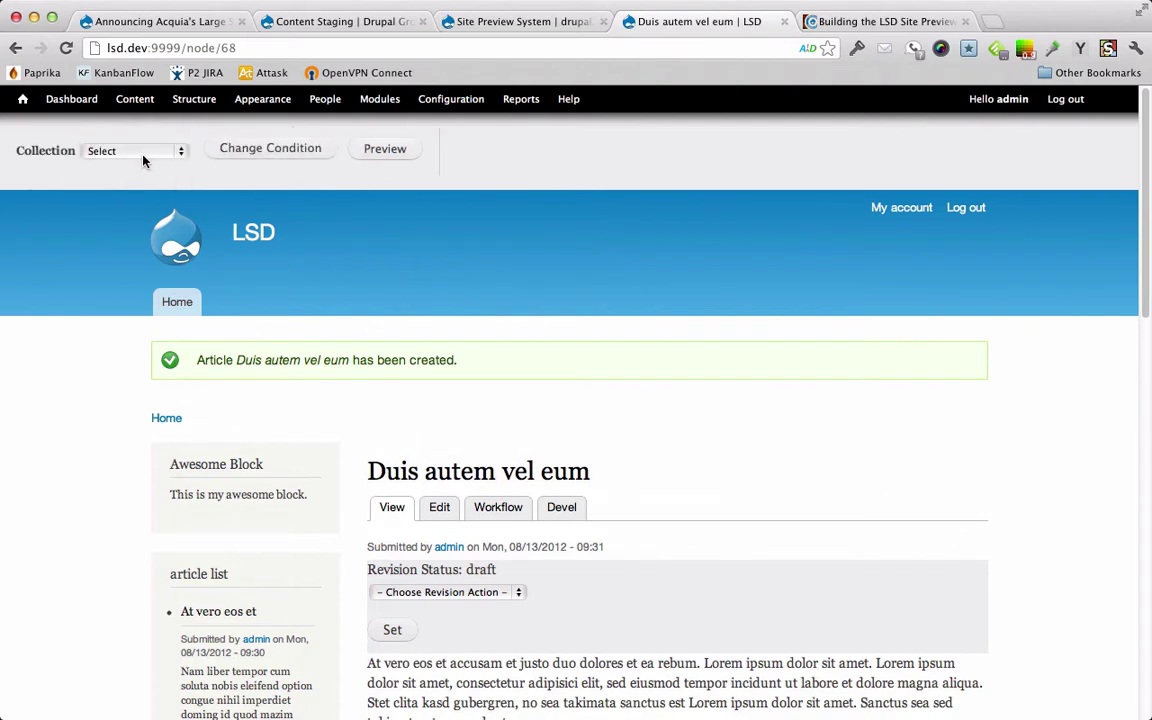
pyautogui.click(143, 153)
pyautogui.click(130, 181)
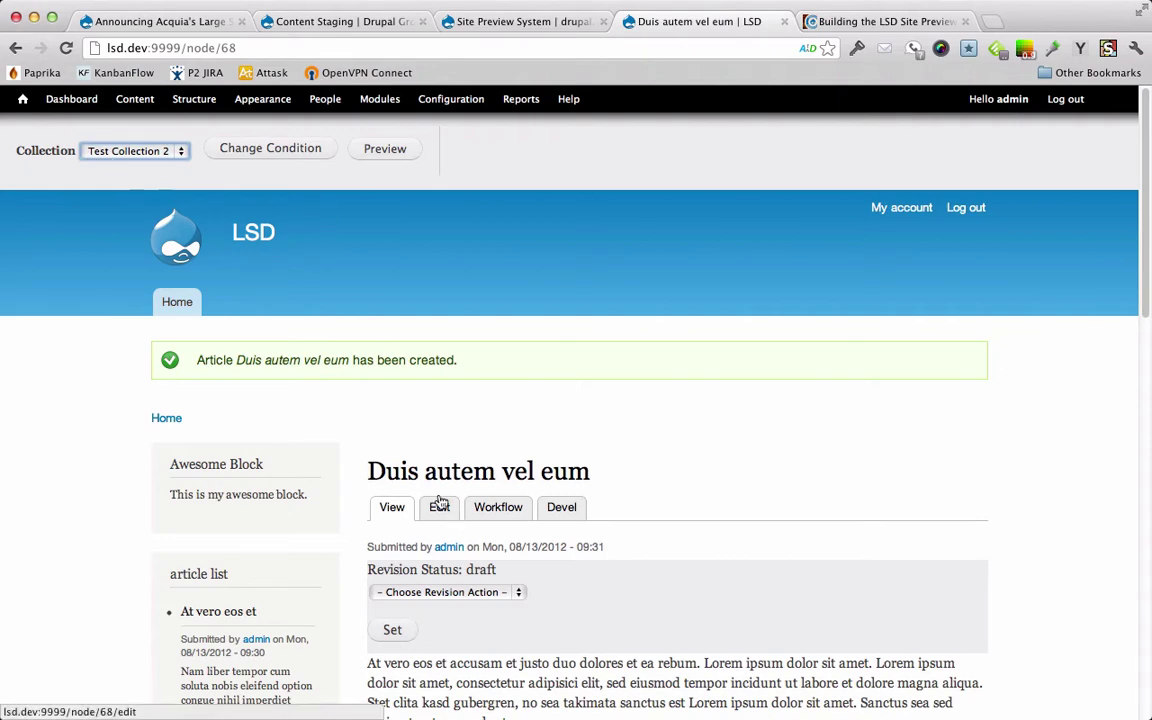
# Preview the site as Test Collection 2 and scroll the listing showing 'Duis autem vel eum'
pyautogui.click(386, 150)
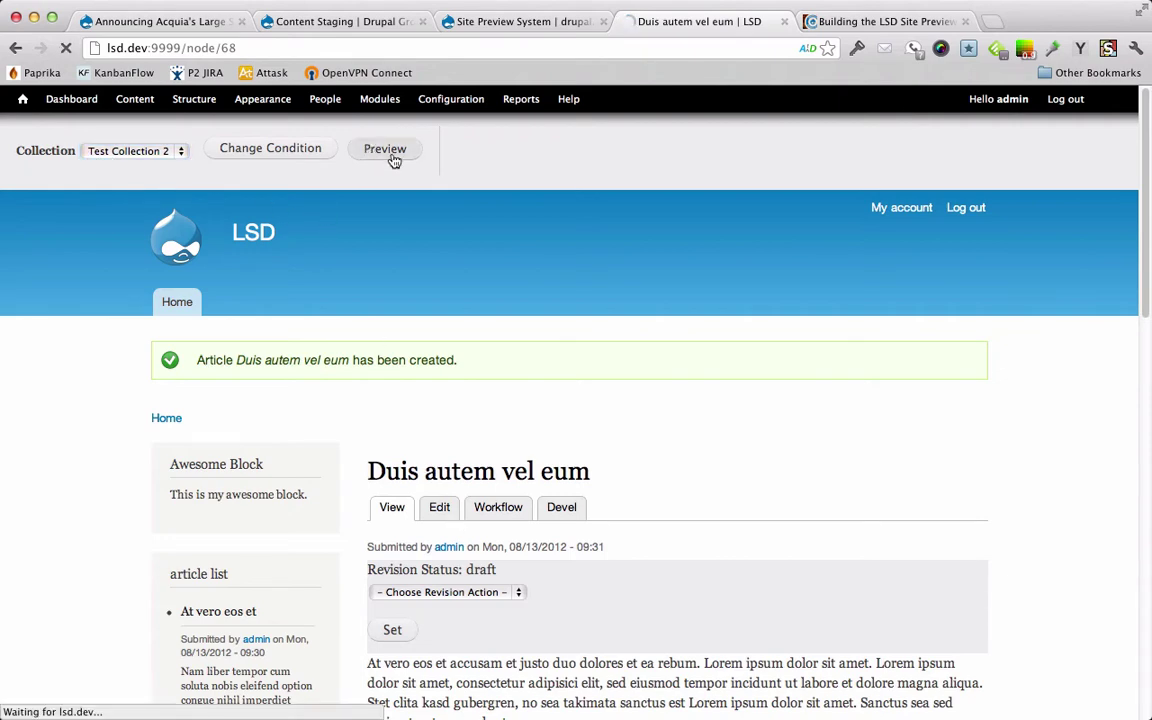
pyautogui.scroll(-5, 695, 506)
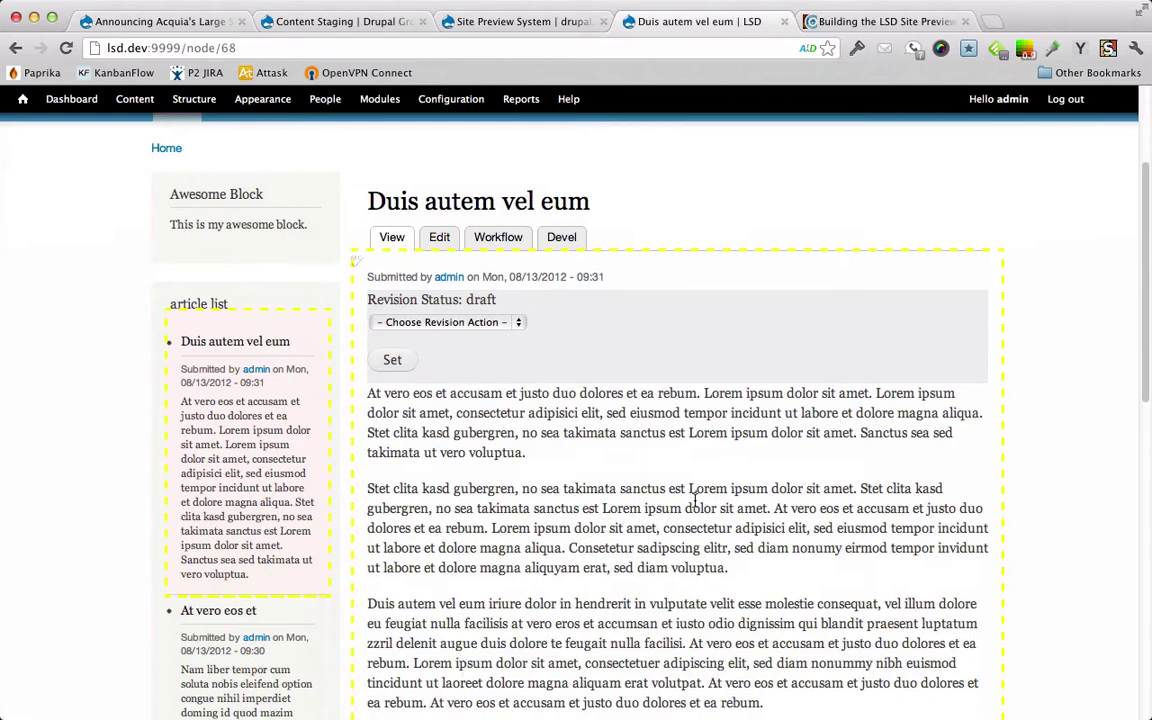
pyautogui.scroll(-3, 232, 328)
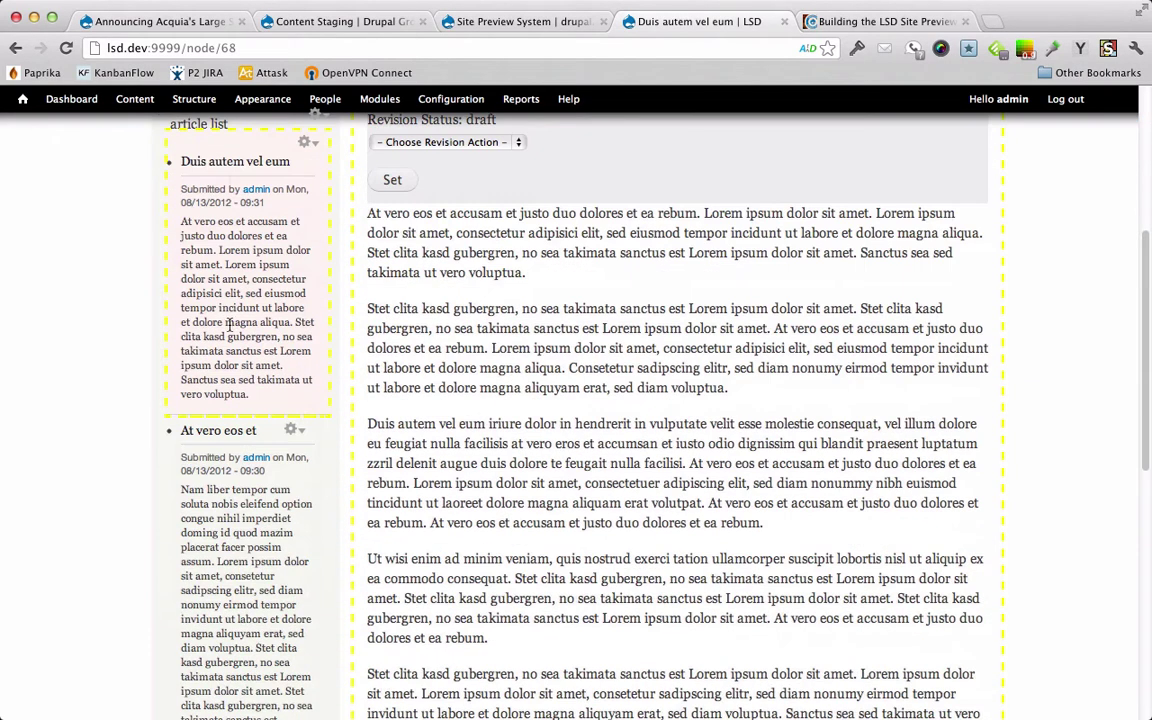
pyautogui.scroll(7, 283, 600)
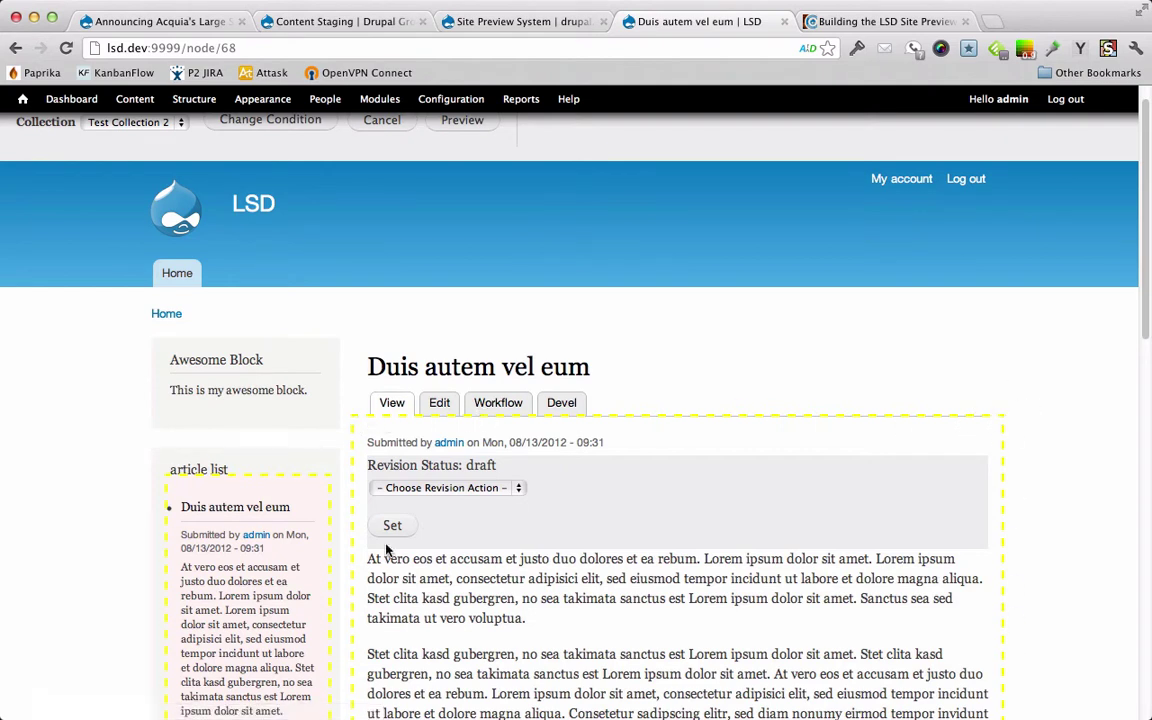
pyautogui.scroll(-3, 718, 529)
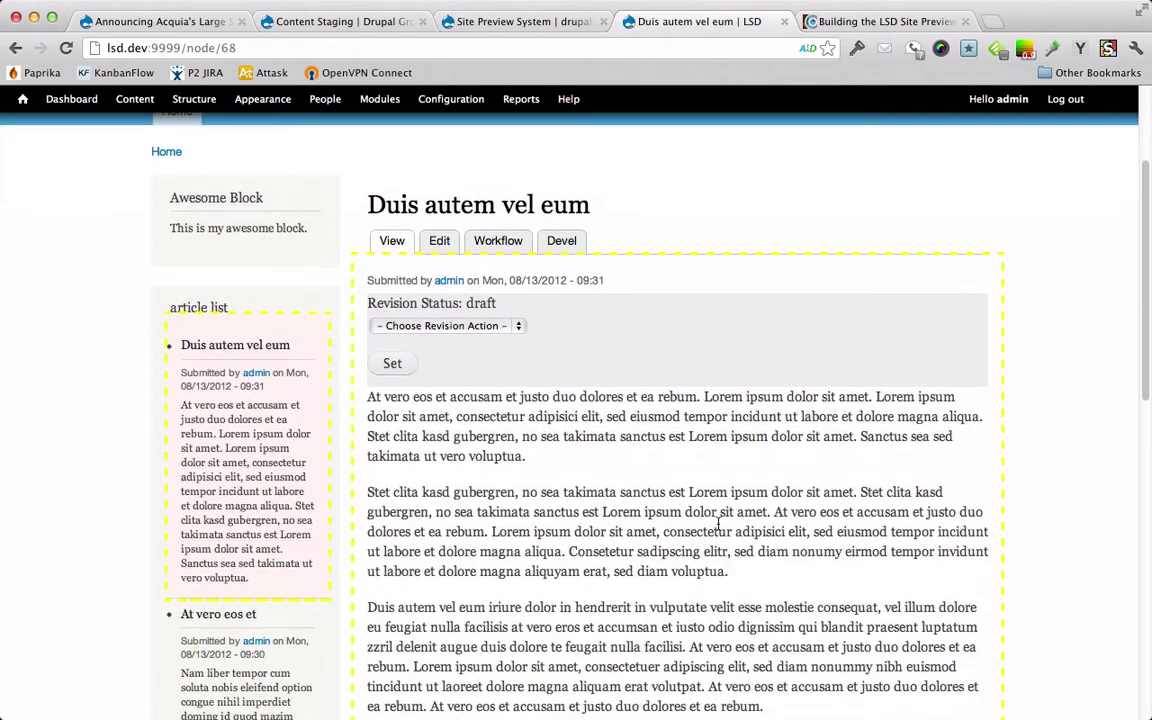
pyautogui.scroll(4, 718, 529)
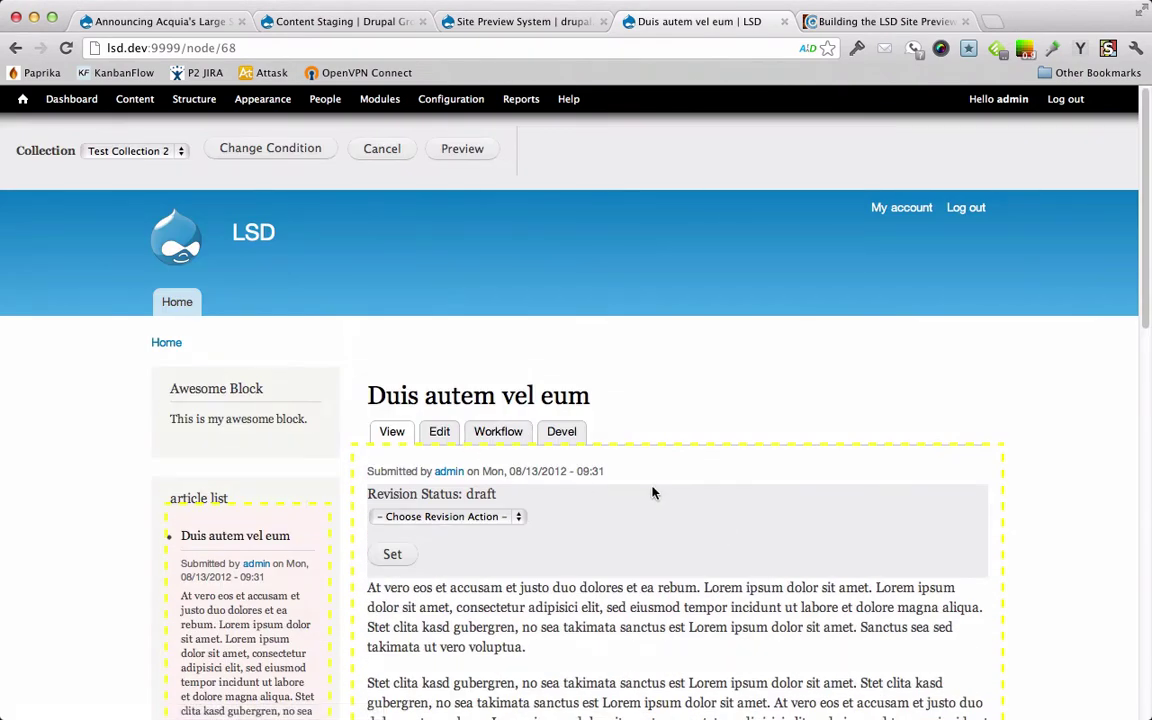
pyautogui.click(505, 518)
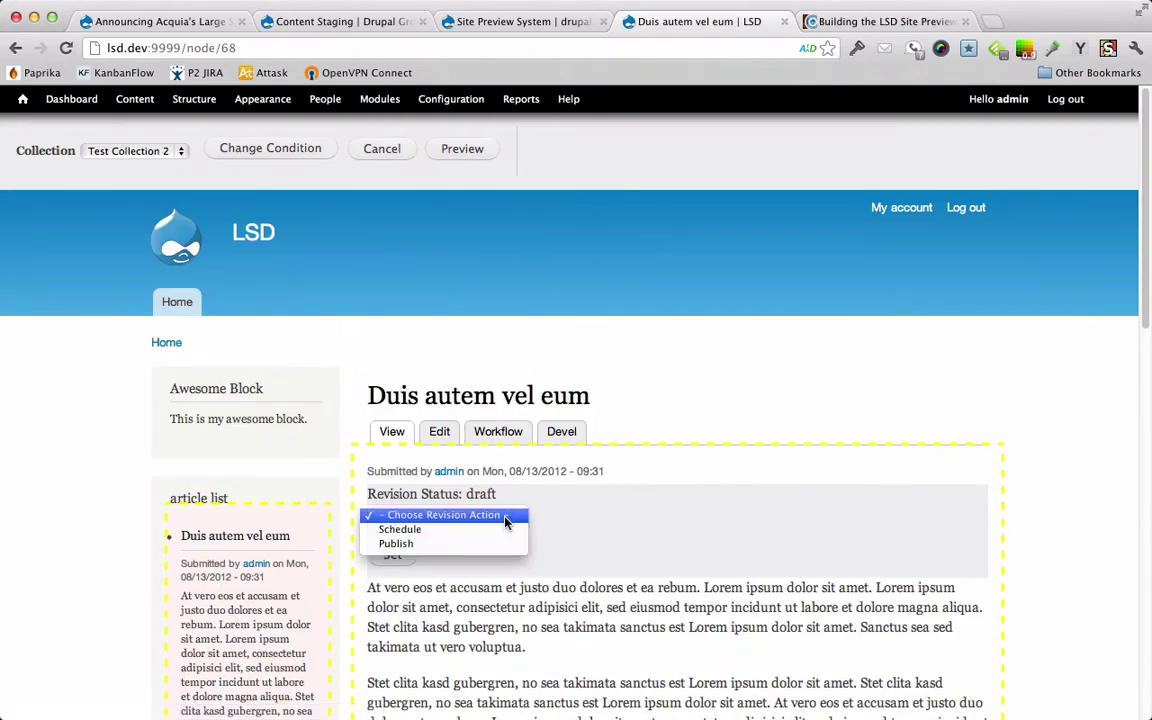
pyautogui.click(447, 545)
pyautogui.click(393, 556)
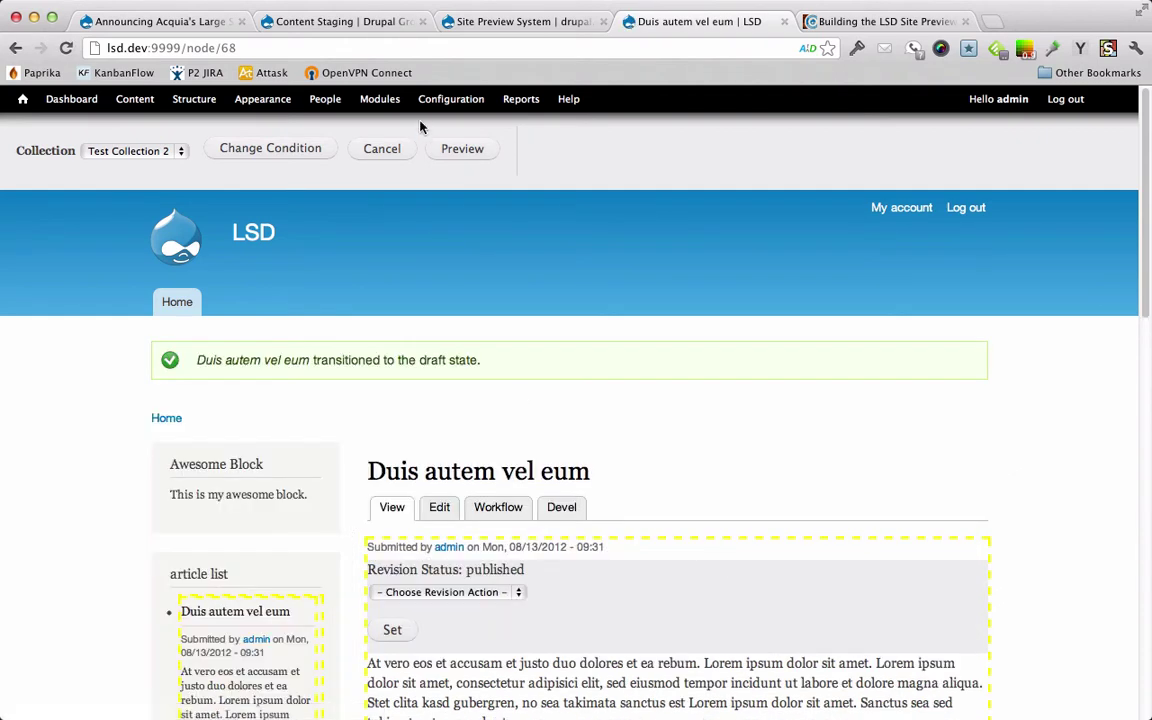
pyautogui.click(400, 148)
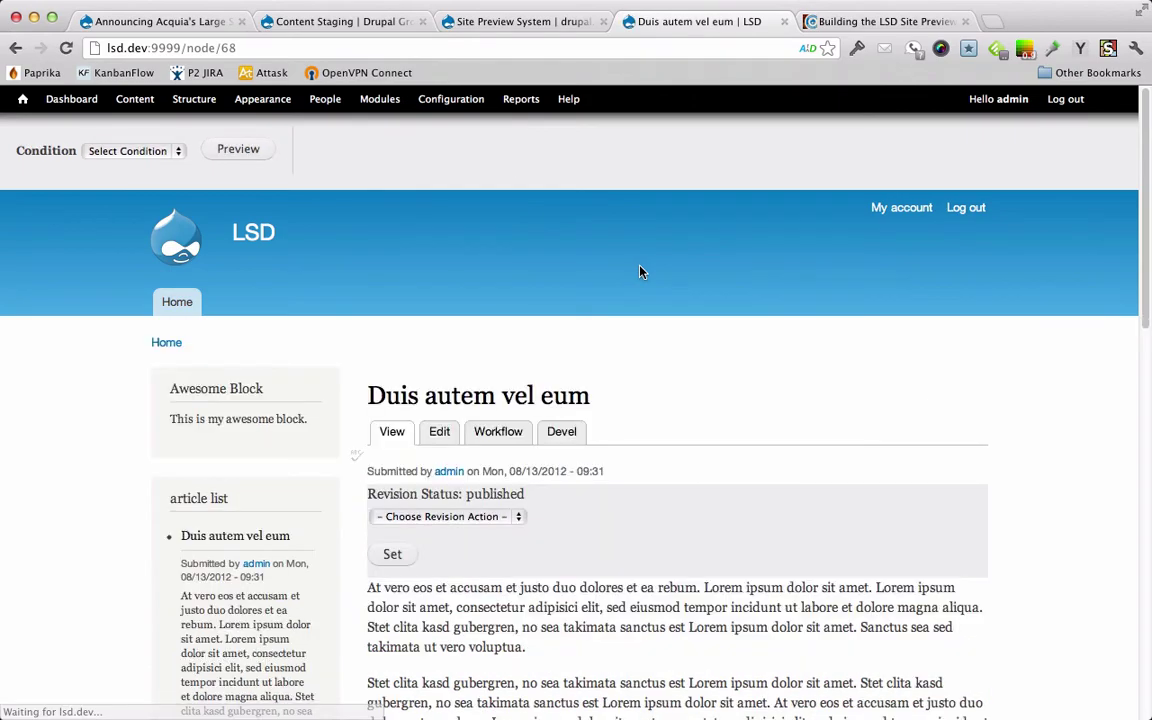
pyautogui.scroll(-10, 641, 272)
pyautogui.scroll(5, 641, 272)
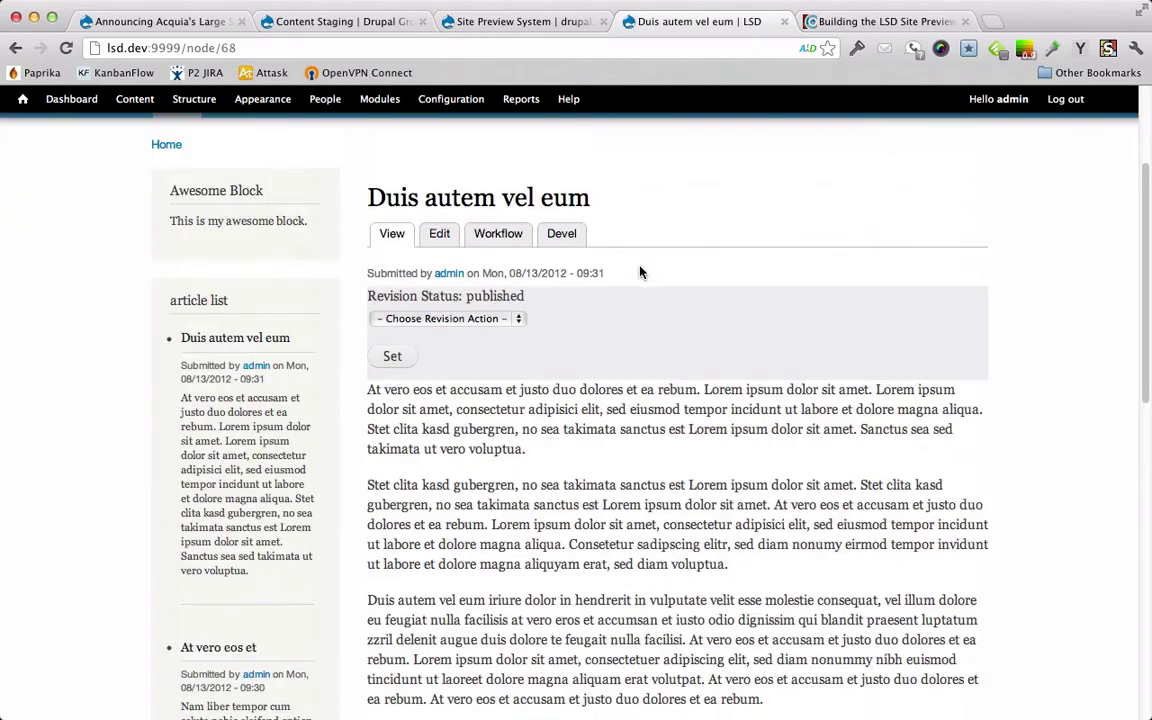
pyautogui.scroll(-3, 641, 272)
pyautogui.scroll(4, 638, 270)
pyautogui.scroll(-5, 640, 270)
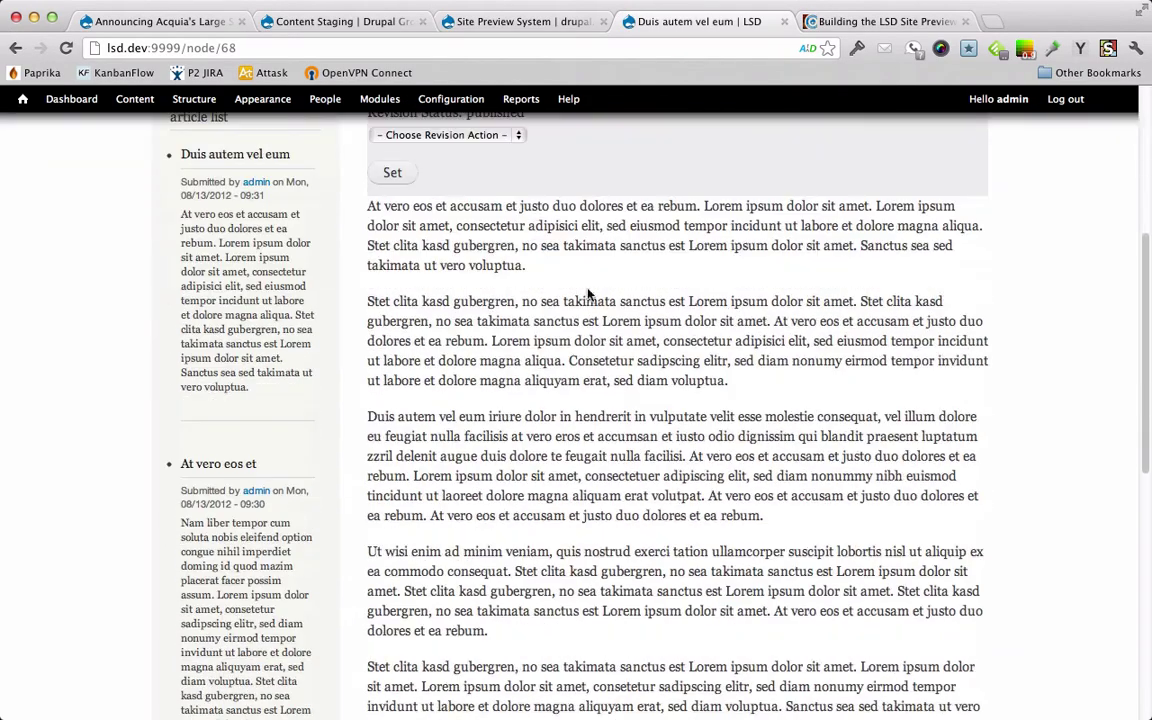
# Retitle 'At vero eos et' to 'My New Title', reset its Collection to none, and save
pyautogui.click(218, 464)
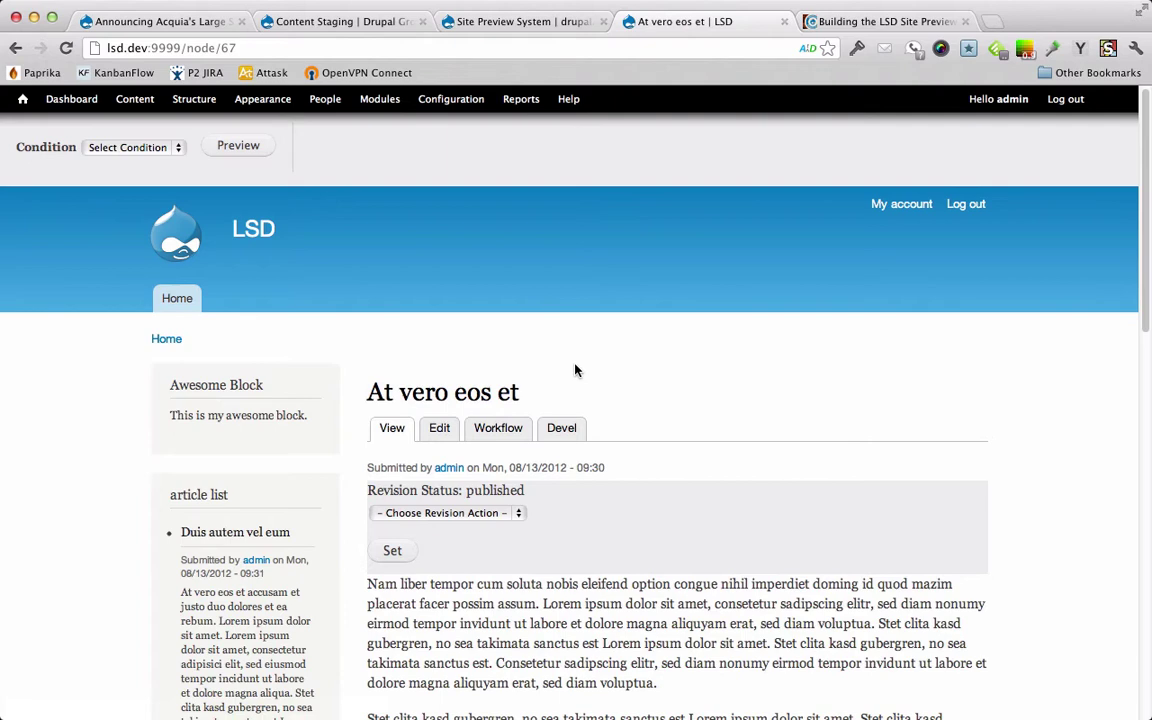
pyautogui.scroll(-1, 729, 421)
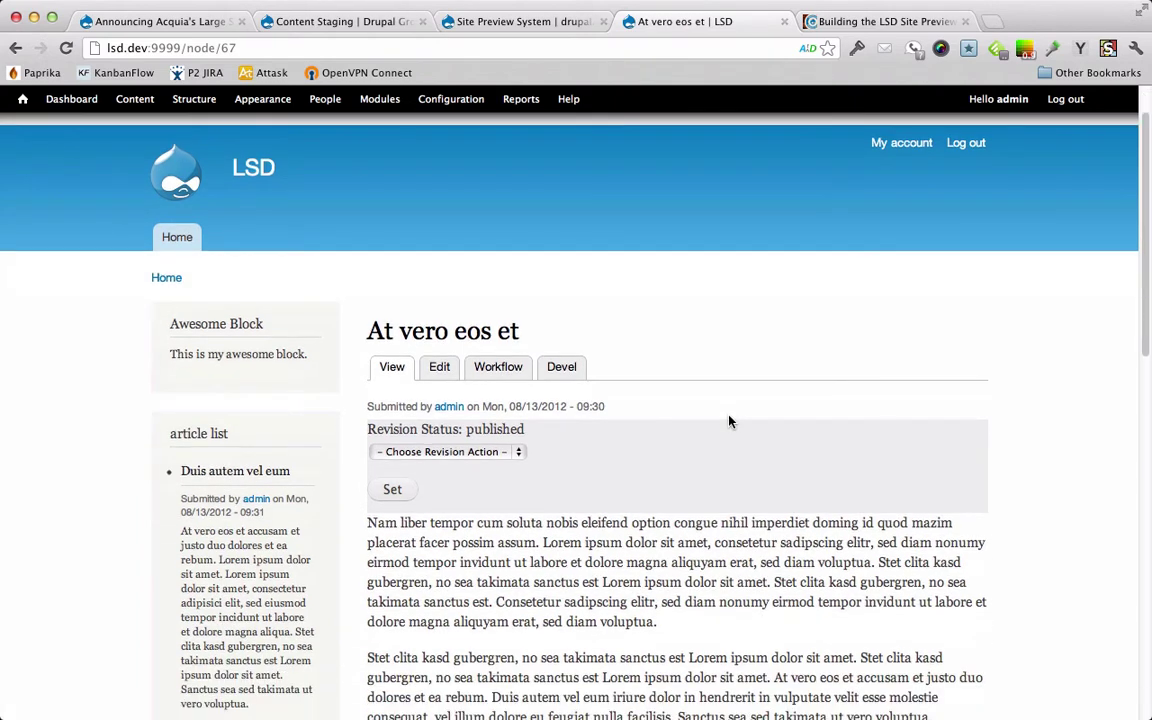
pyautogui.click(442, 373)
pyautogui.scroll(-2, 766, 398)
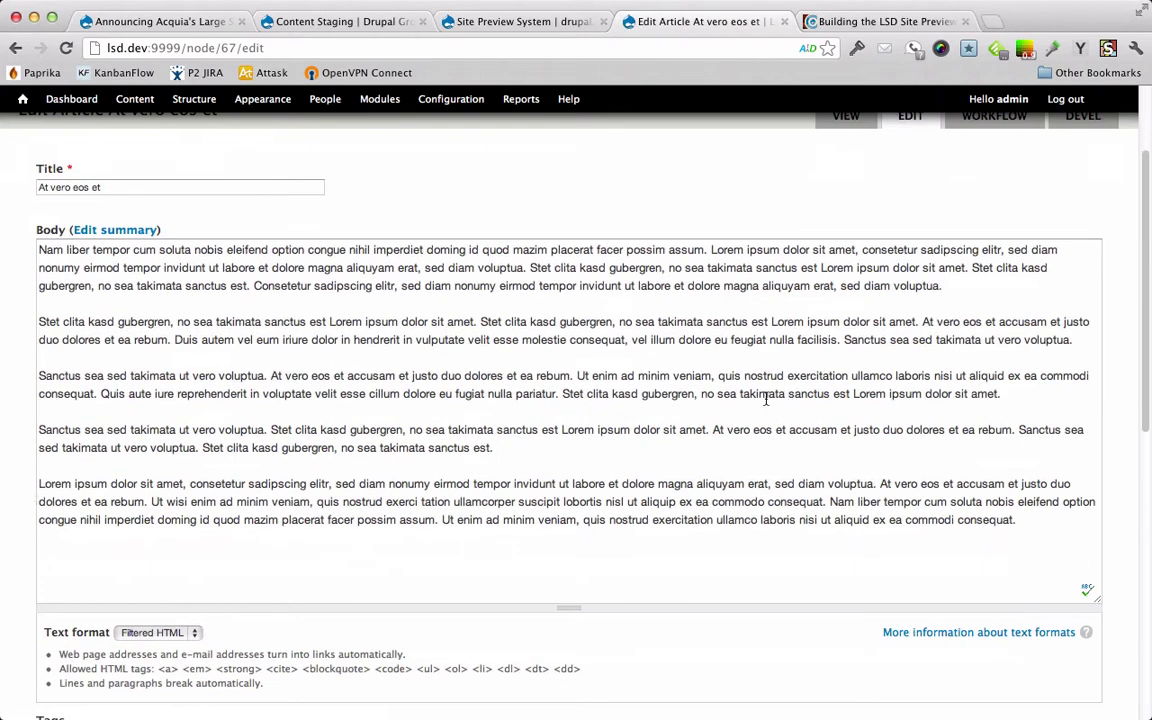
pyautogui.scroll(1, 366, 261)
pyautogui.moveTo(178, 215); pyautogui.dragTo(3, 203)
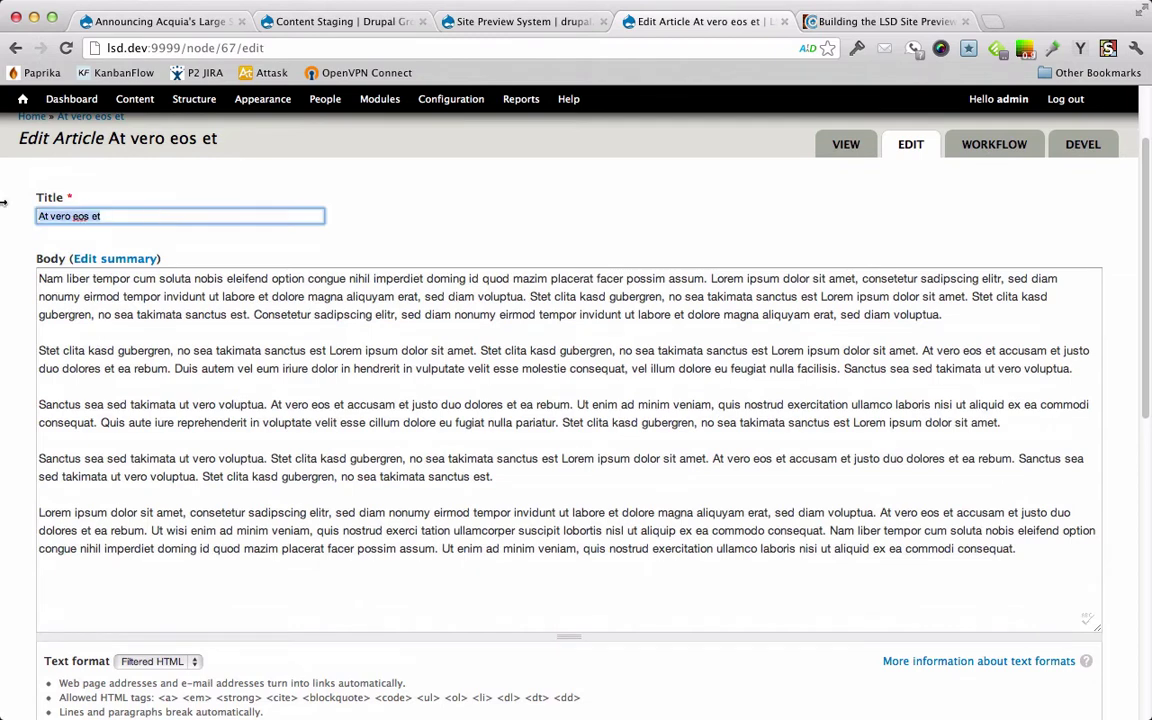
pyautogui.write('My N')
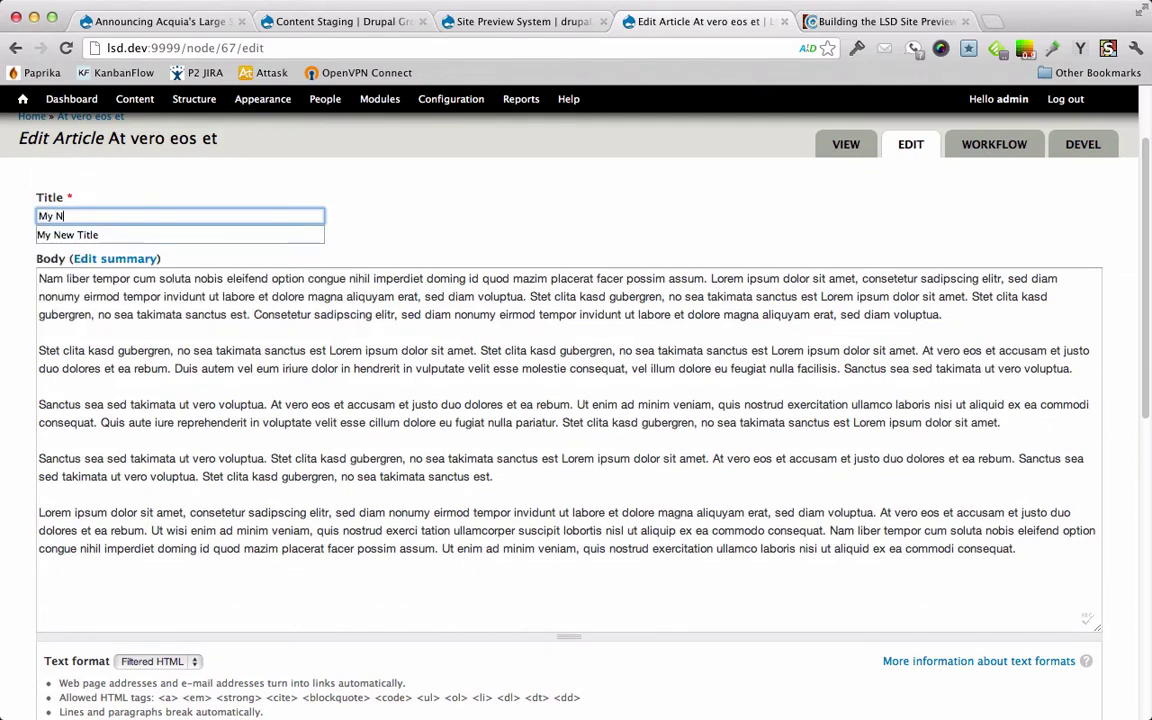
pyautogui.write('ew Title')
pyautogui.scroll(-10, 388, 578)
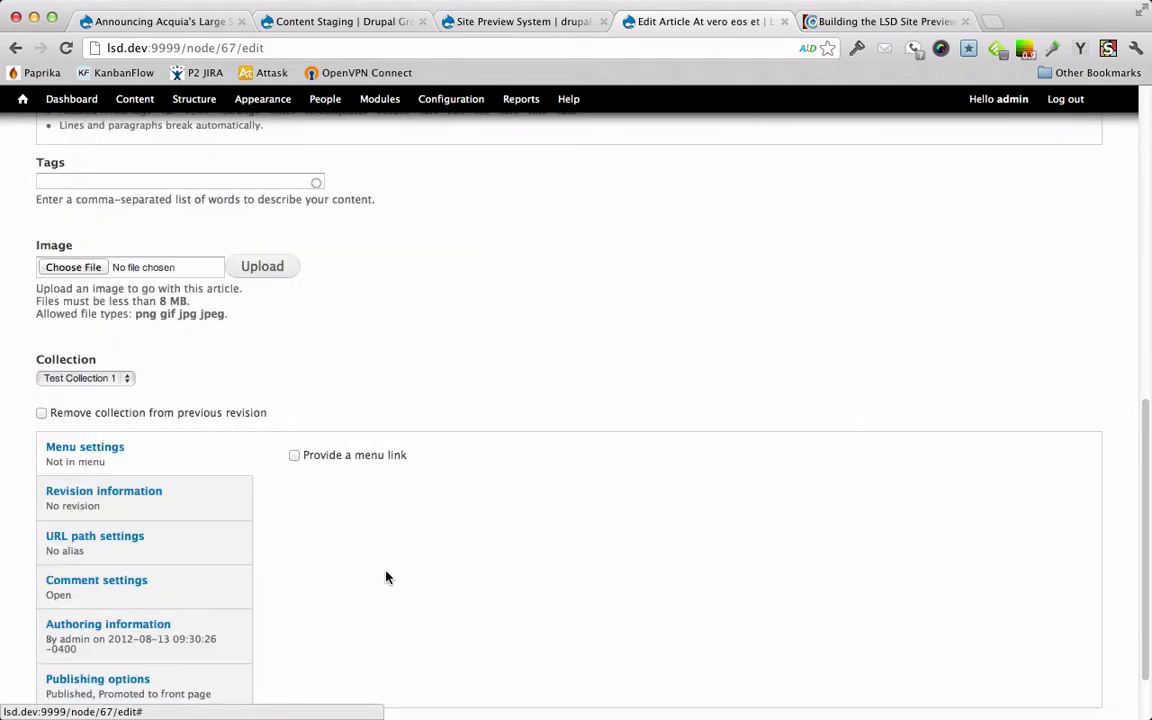
pyautogui.click(113, 380)
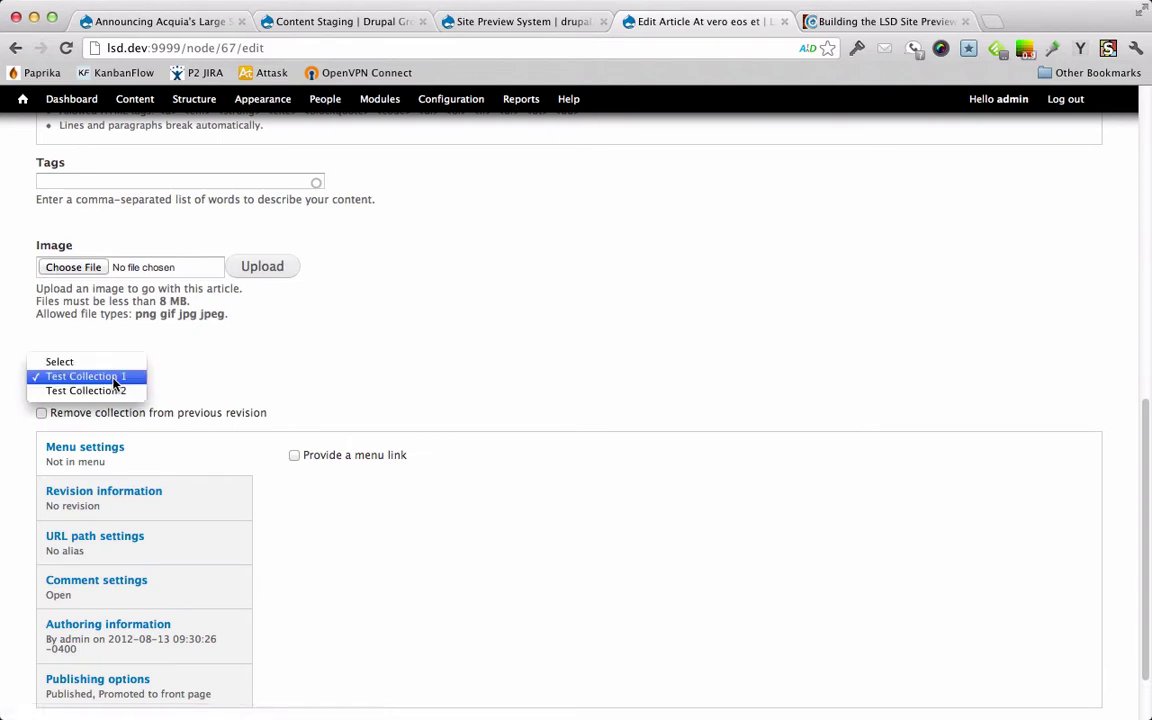
pyautogui.click(95, 362)
pyautogui.scroll(-2, 220, 365)
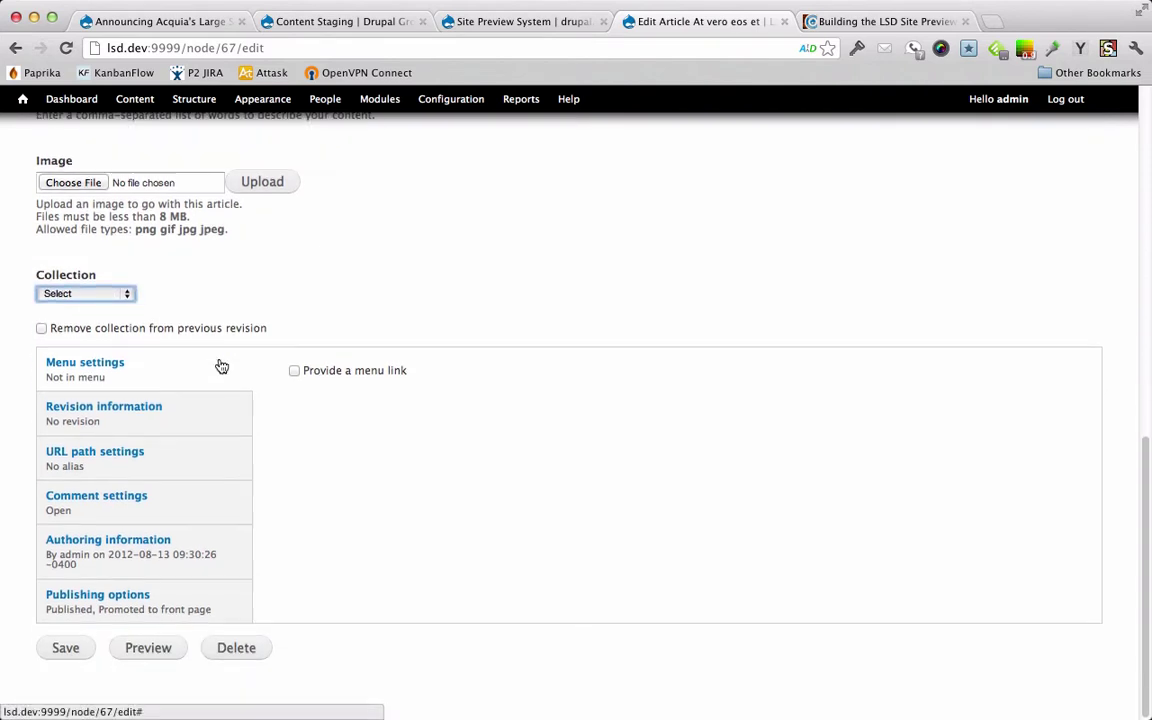
pyautogui.click(64, 647)
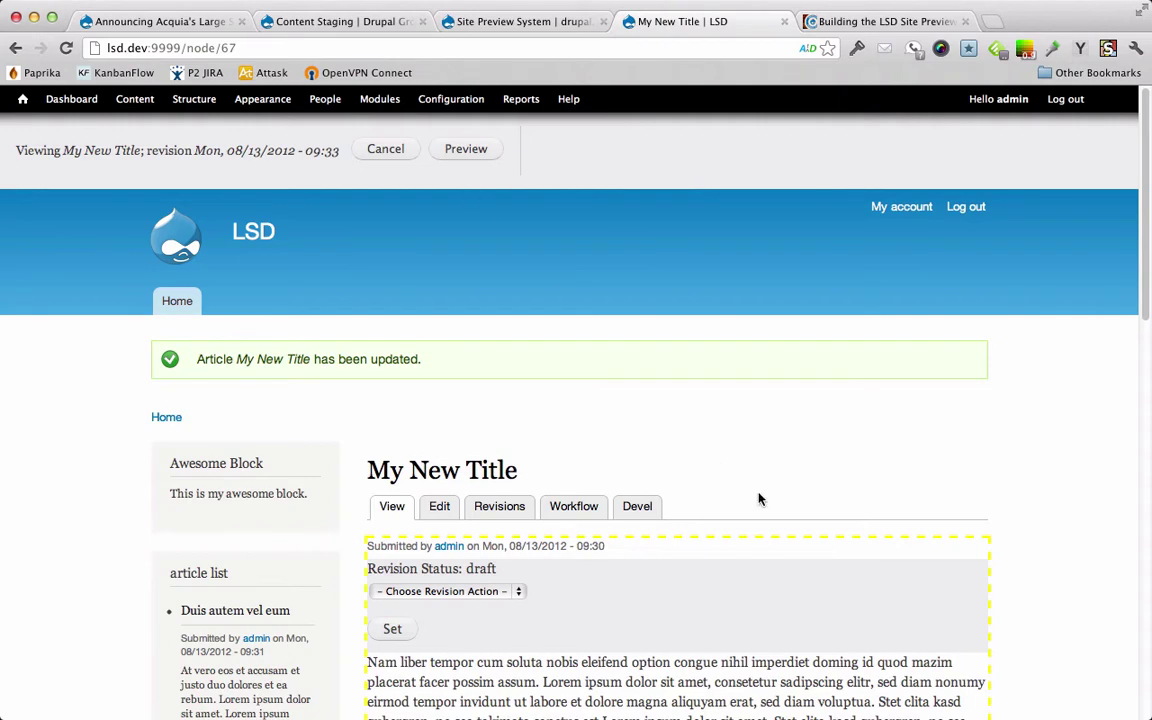
# Scroll the updated 'My New Title' page to check its draft status and article list entry
pyautogui.scroll(-4, 761, 499)
pyautogui.scroll(-2, 667, 566)
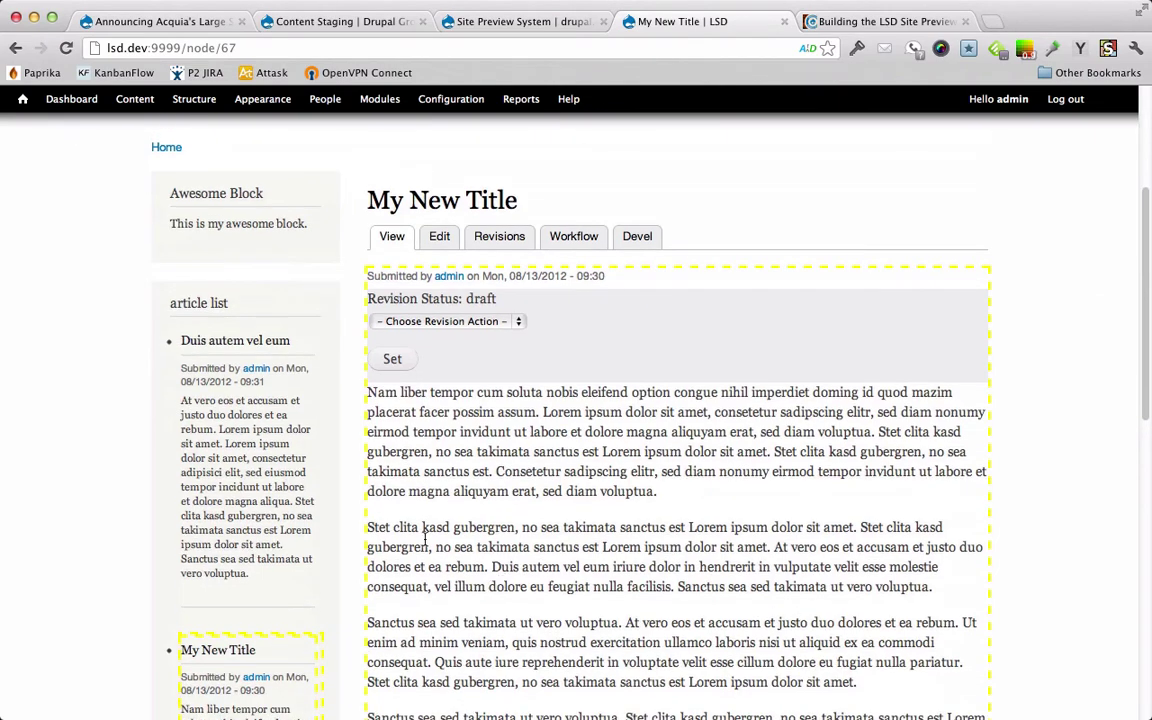
pyautogui.scroll(-8, 365, 435)
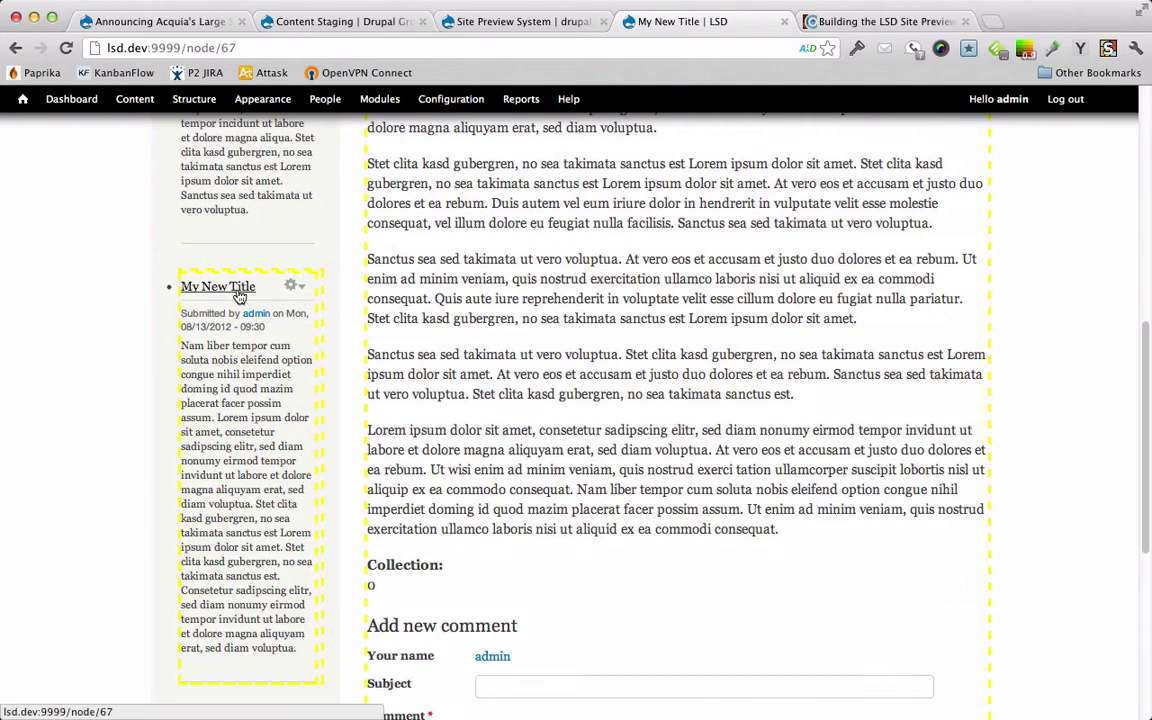
pyautogui.scroll(12, 777, 360)
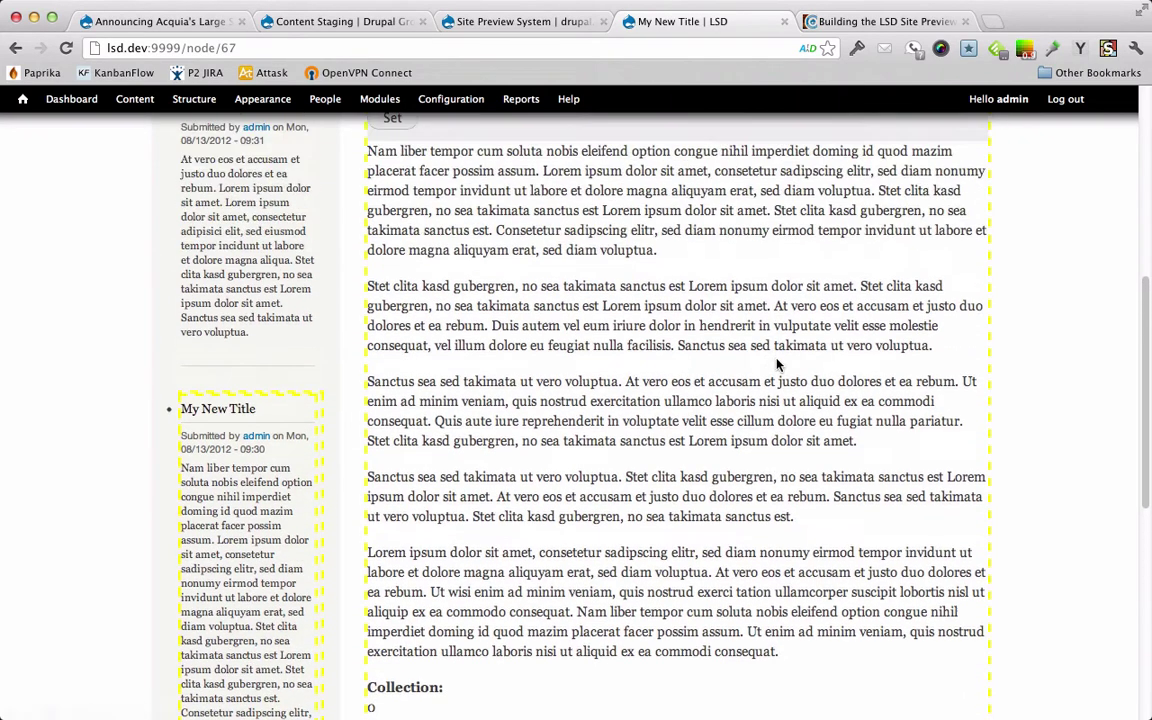
pyautogui.scroll(-1, 777, 365)
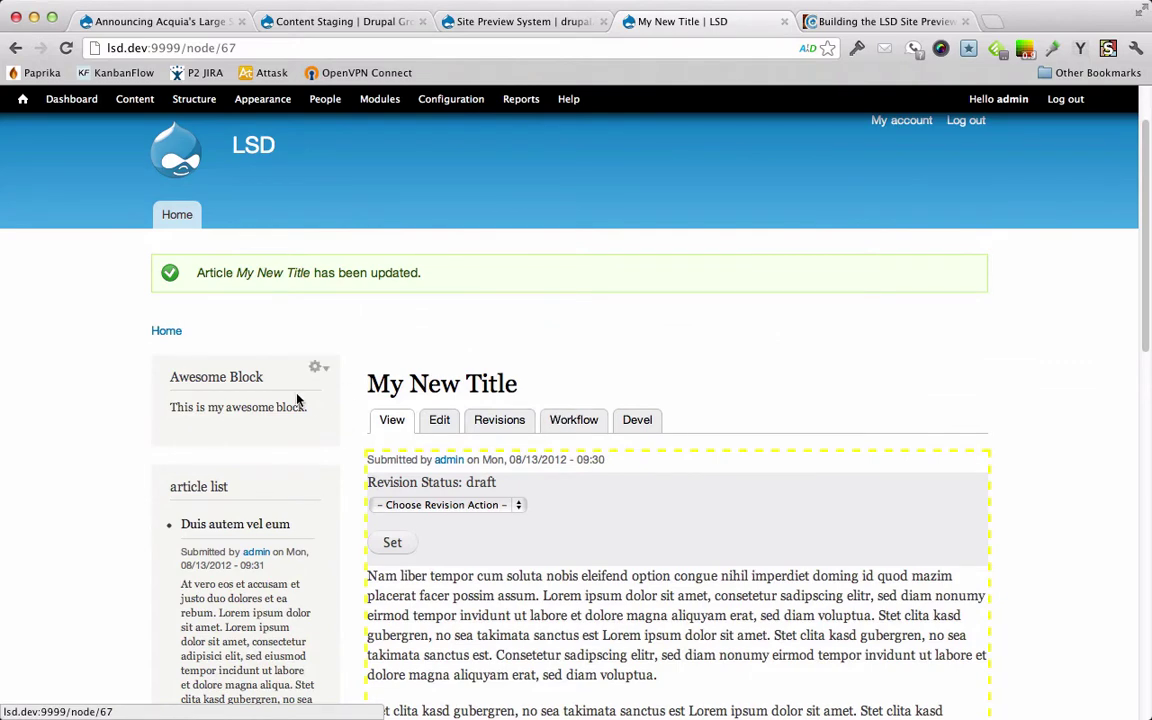
# Open Configure Layout from the Awesome Block and edit the draft's own node context
pyautogui.click(320, 370)
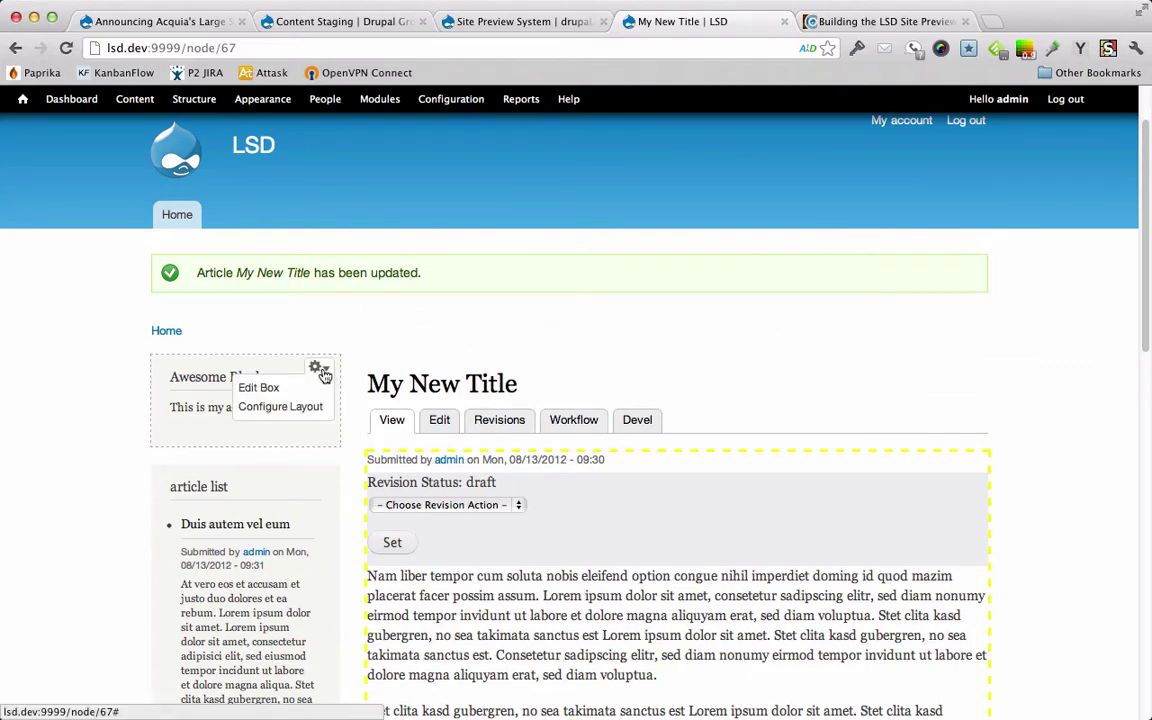
pyautogui.click(278, 407)
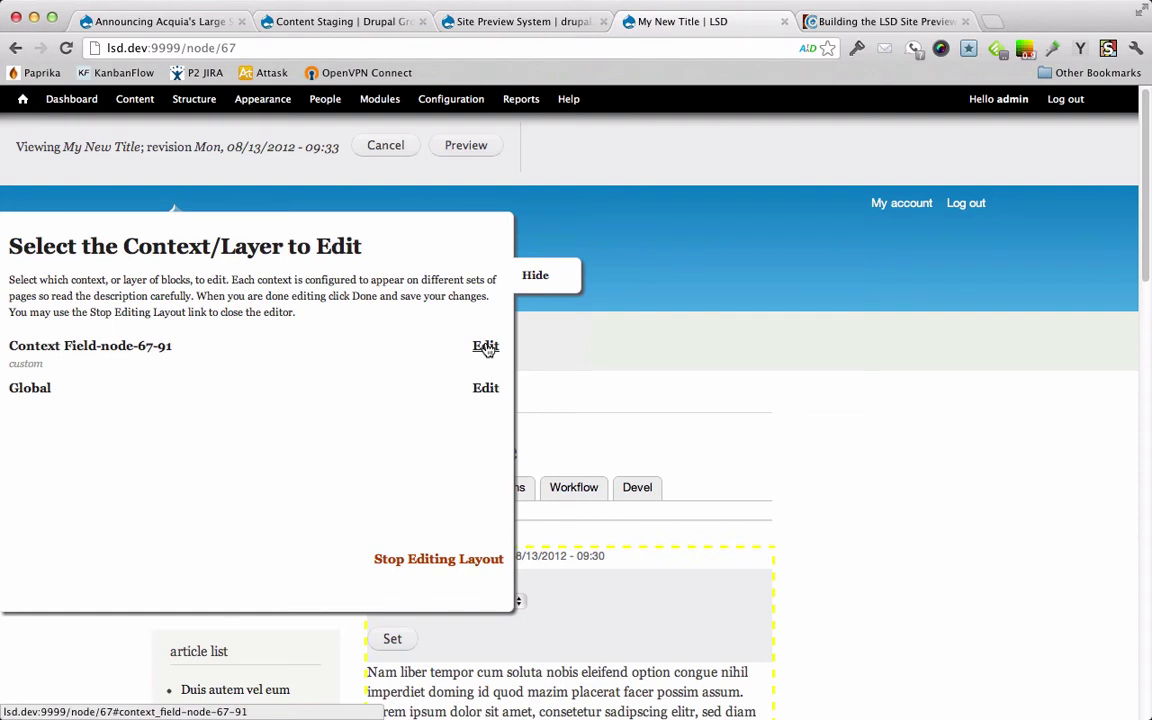
pyautogui.click(485, 346)
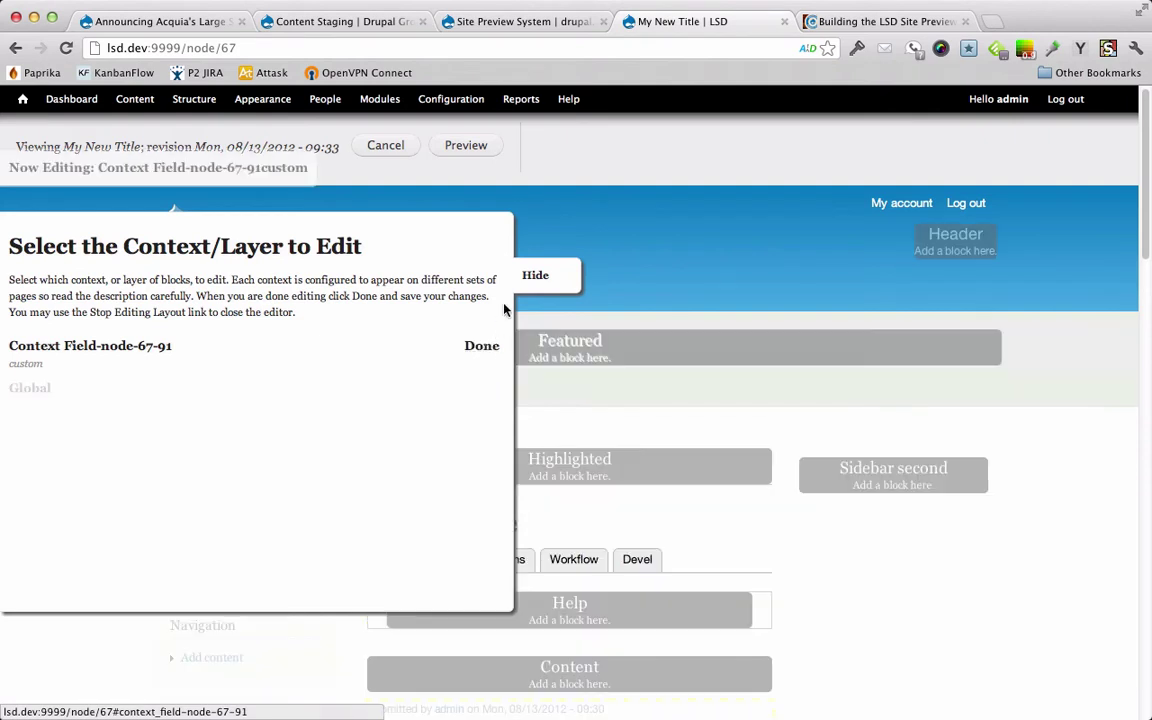
pyautogui.click(530, 276)
pyautogui.scroll(-1, 430, 365)
# Drag Awesome Block into Sidebar second, save the layout changes, and stop editing the layout
pyautogui.moveTo(257, 481)
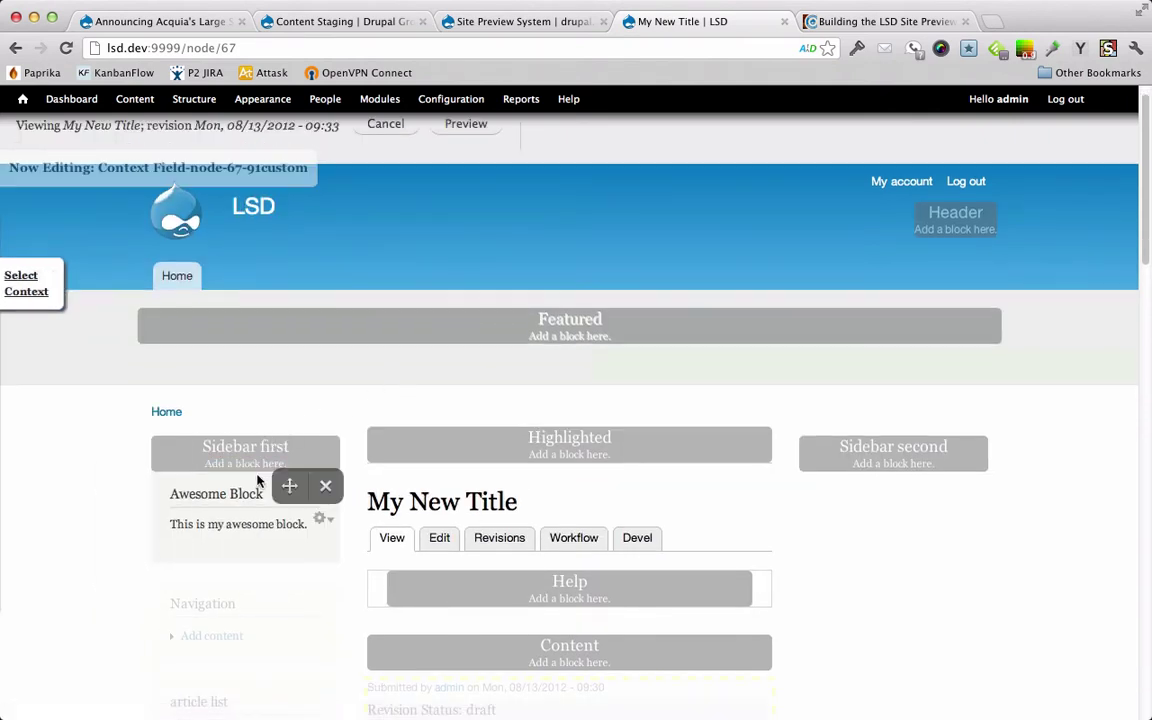
pyautogui.moveTo(287, 483); pyautogui.dragTo(1070, 456)
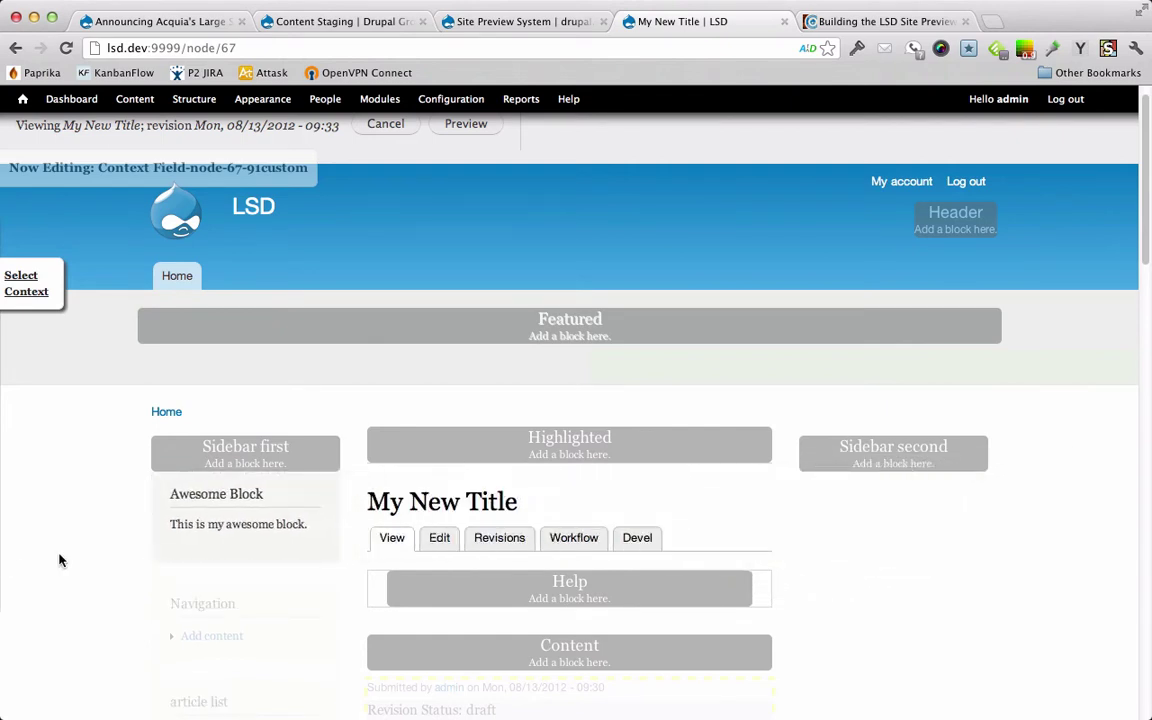
pyautogui.moveTo(290, 483)
pyautogui.moveTo(289, 486); pyautogui.dragTo(949, 458)
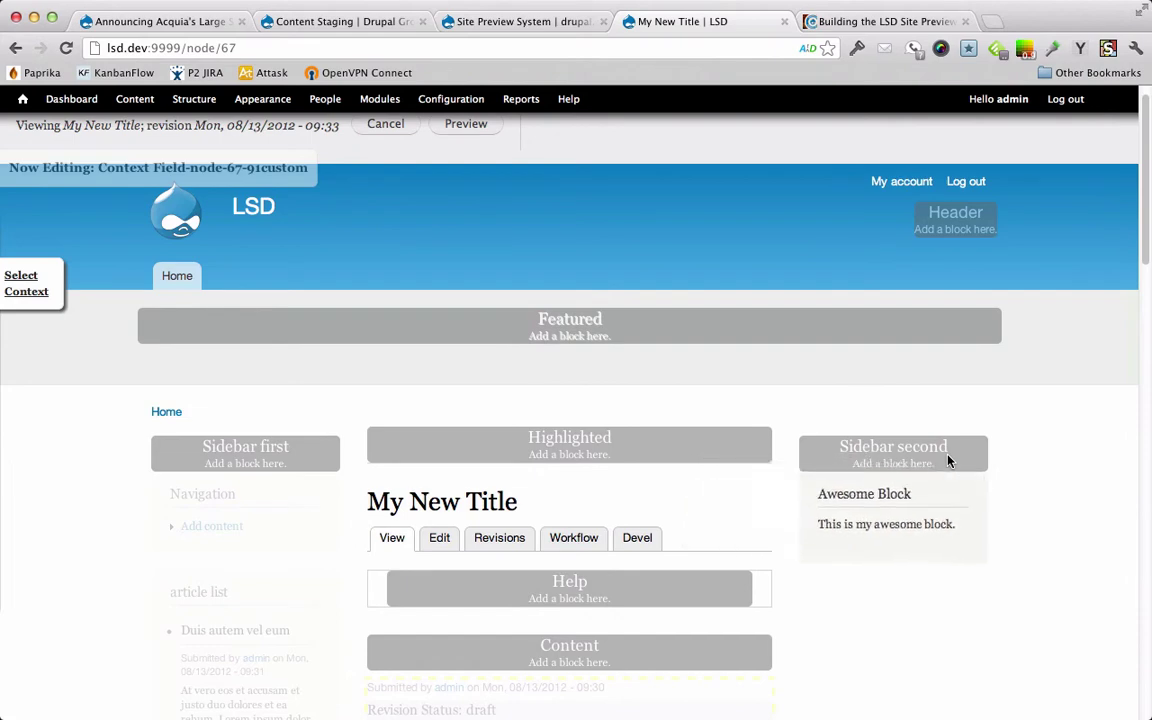
pyautogui.click(22, 278)
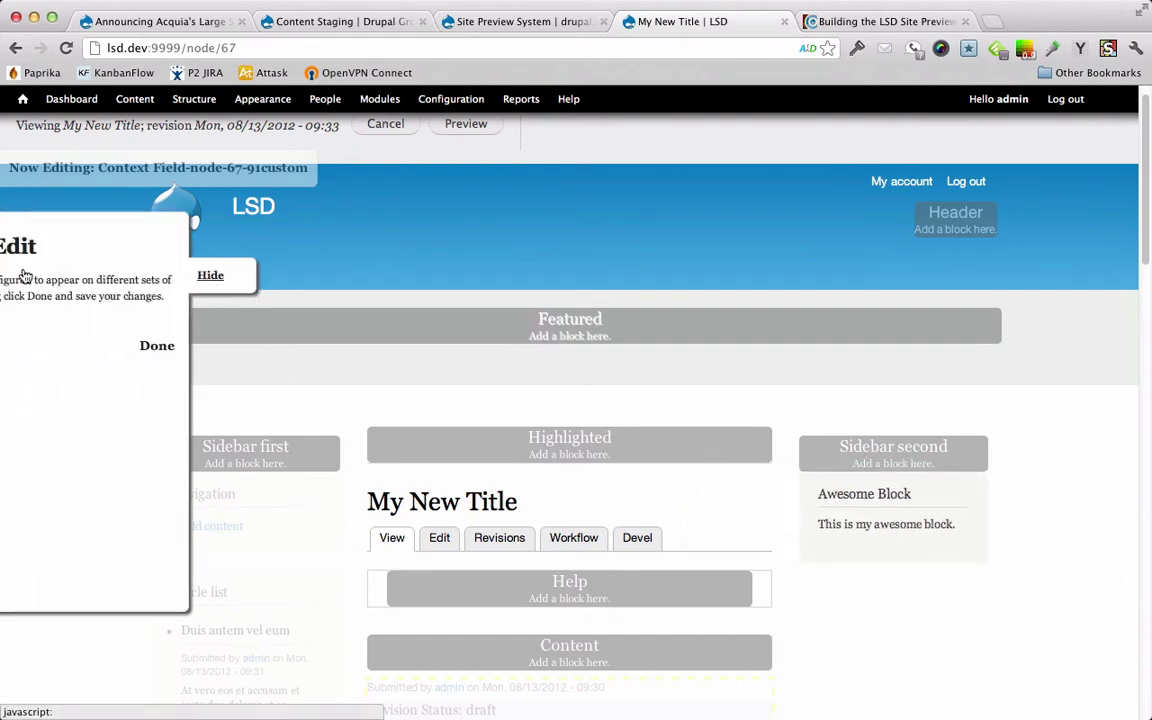
pyautogui.click(478, 346)
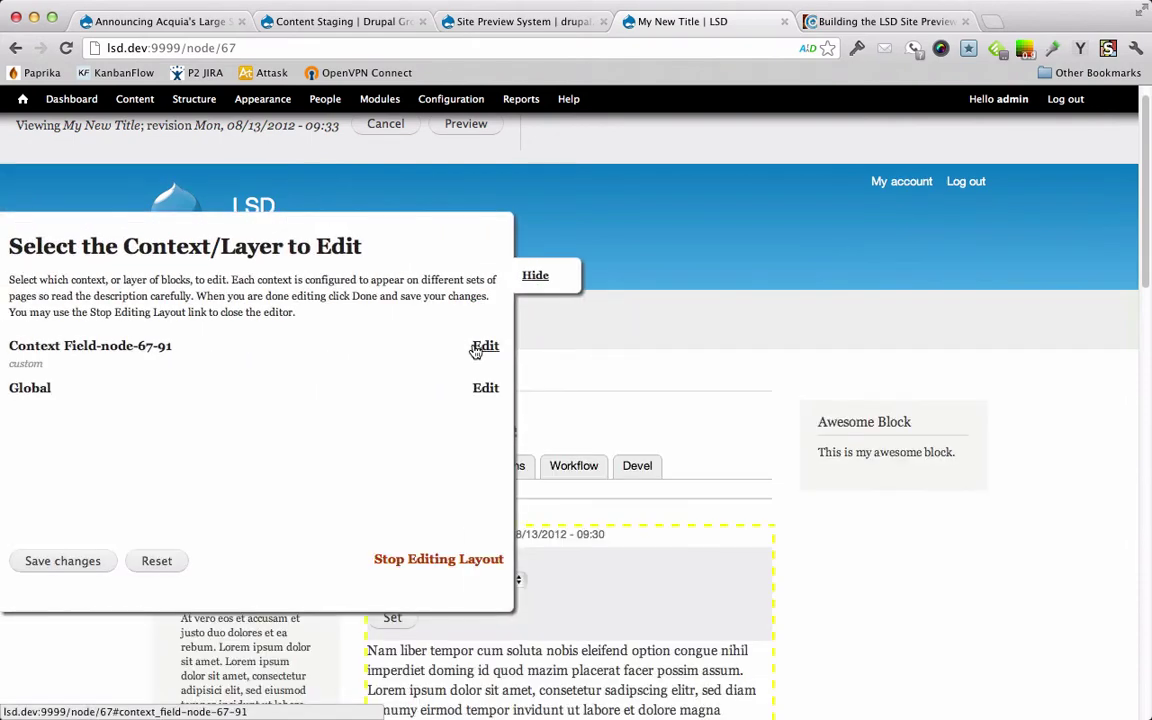
pyautogui.click(63, 562)
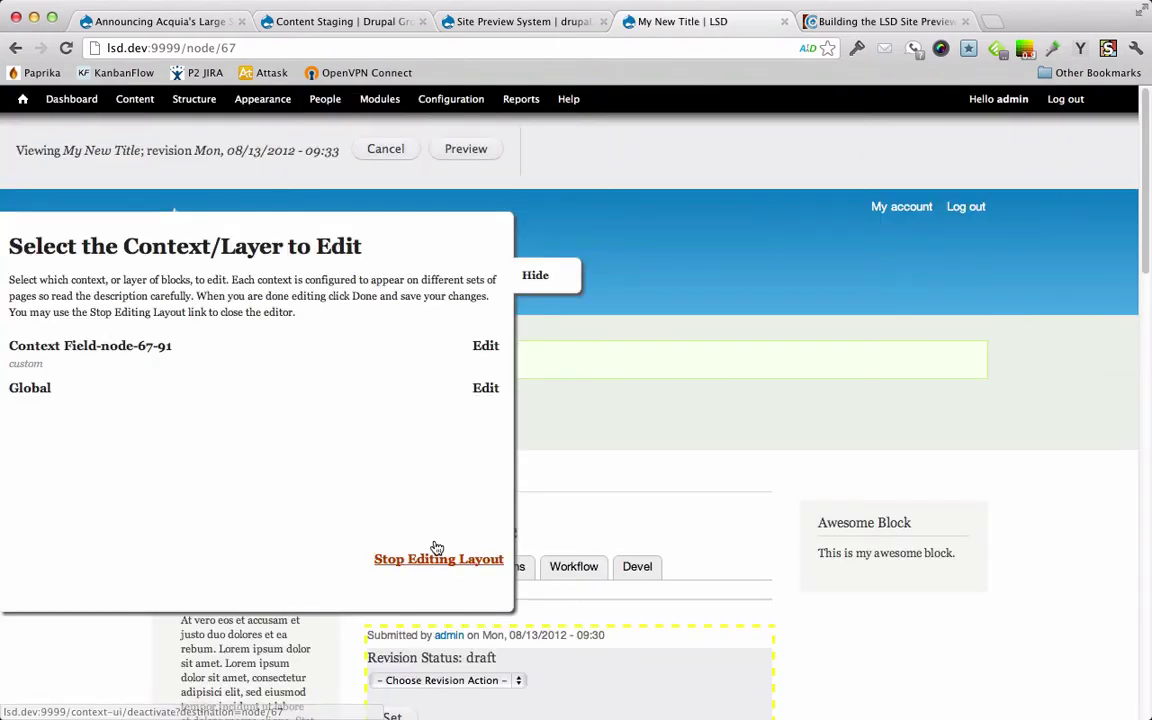
pyautogui.click(439, 562)
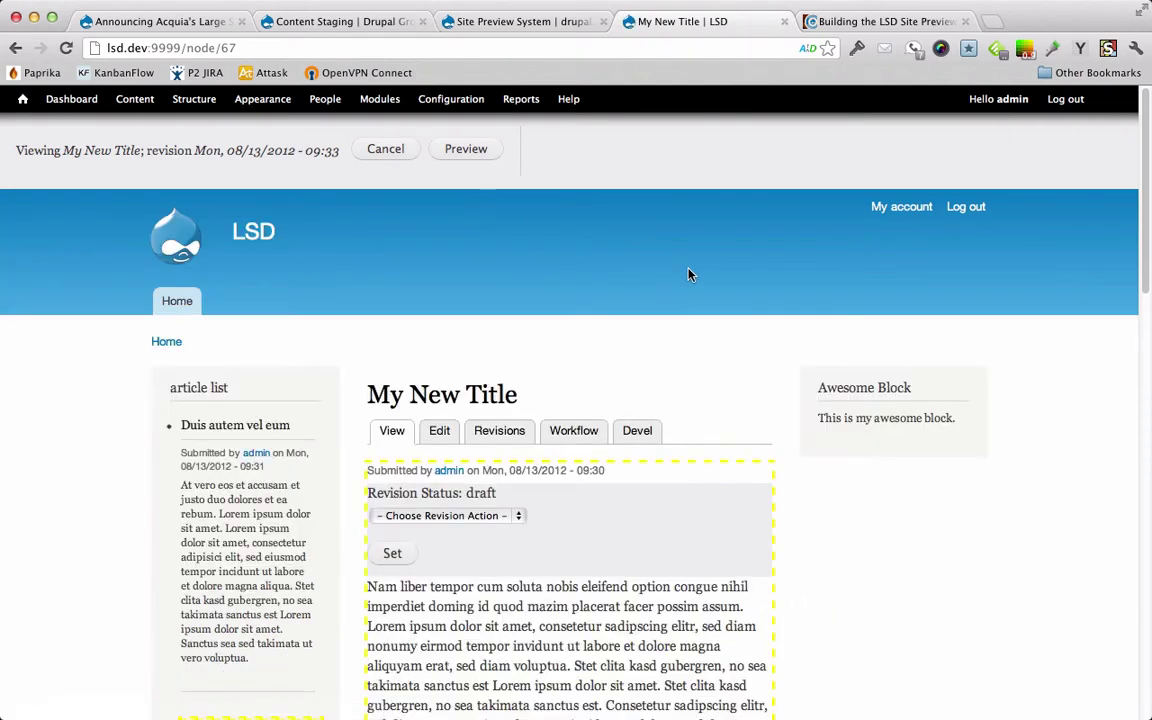
# Go through the article's revisions and workflow view to open the My New Title draft revision
pyautogui.scroll(-1, 688, 274)
pyautogui.scroll(1, 637, 454)
pyautogui.click(392, 152)
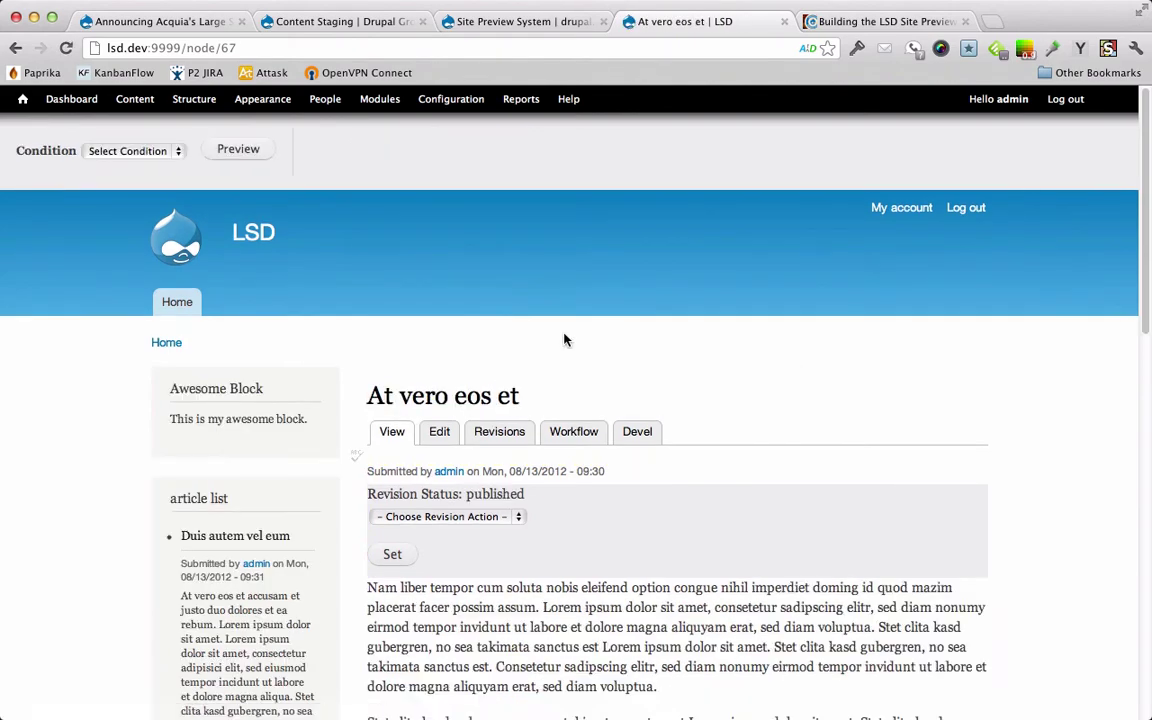
pyautogui.scroll(-7, 355, 257)
pyautogui.scroll(3, 303, 213)
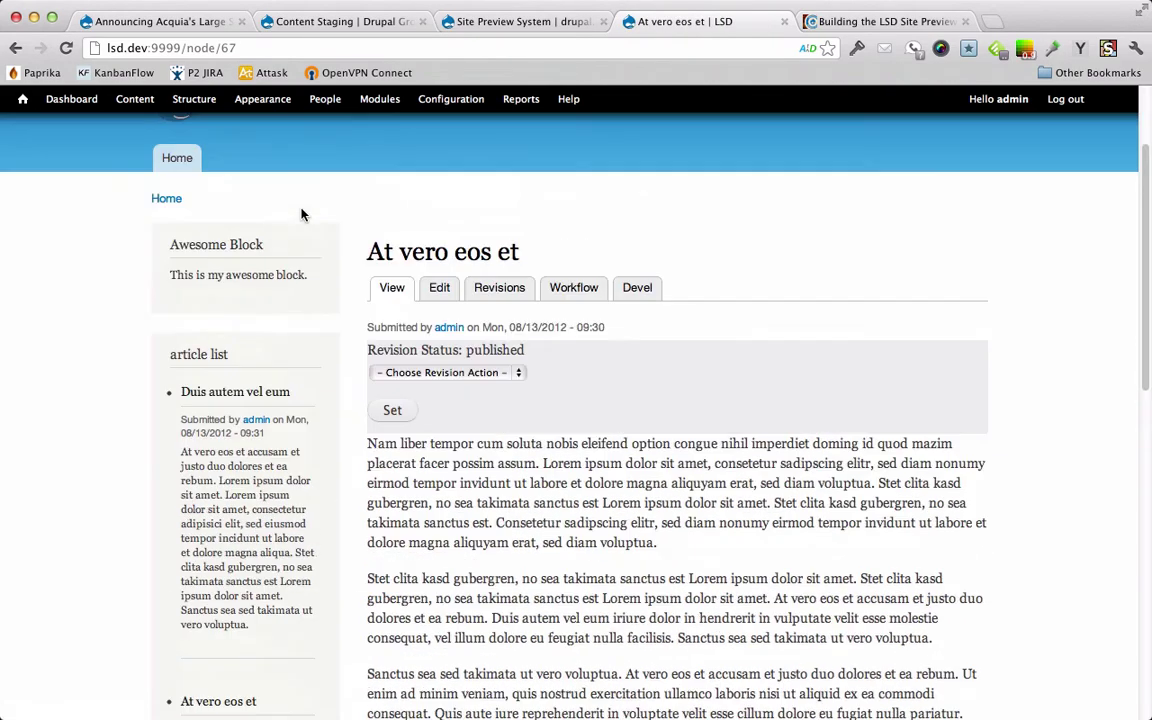
pyautogui.click(472, 295)
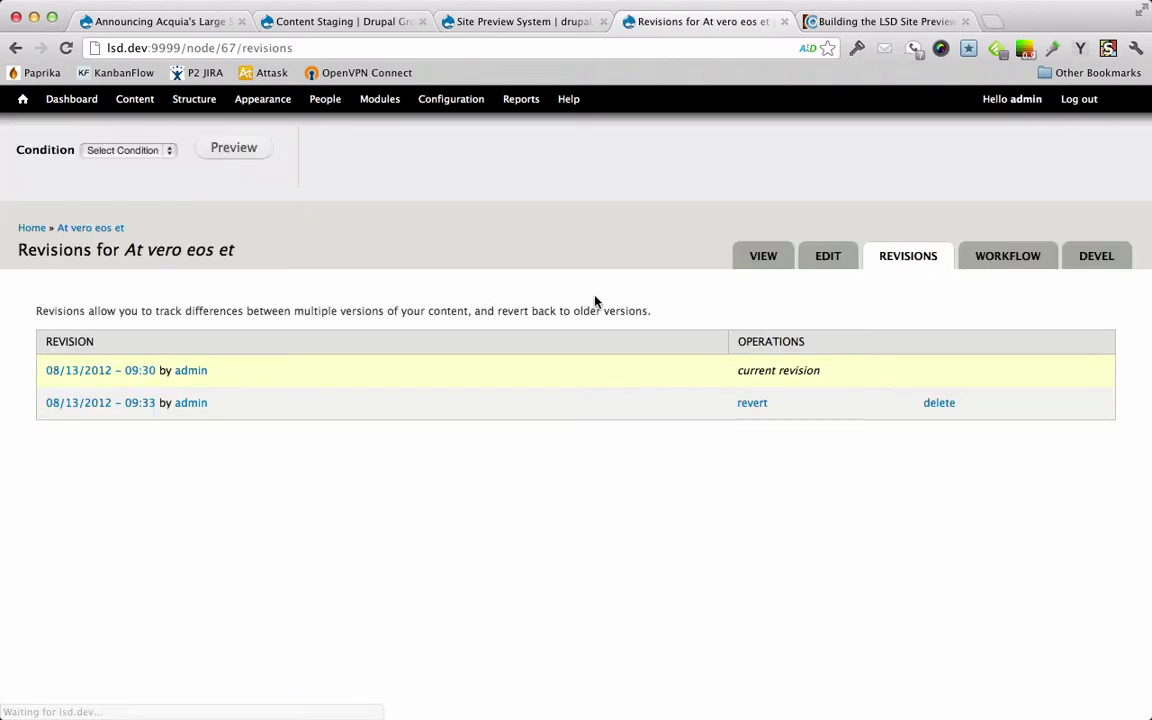
pyautogui.click(998, 257)
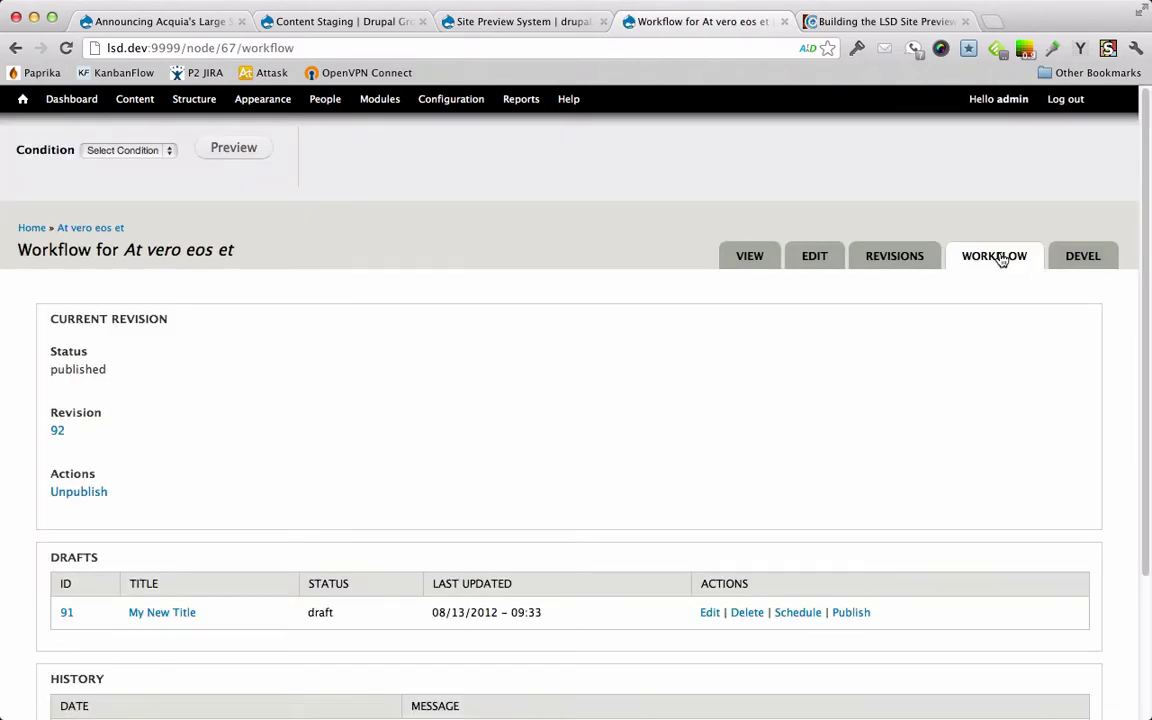
pyautogui.scroll(-1, 1000, 259)
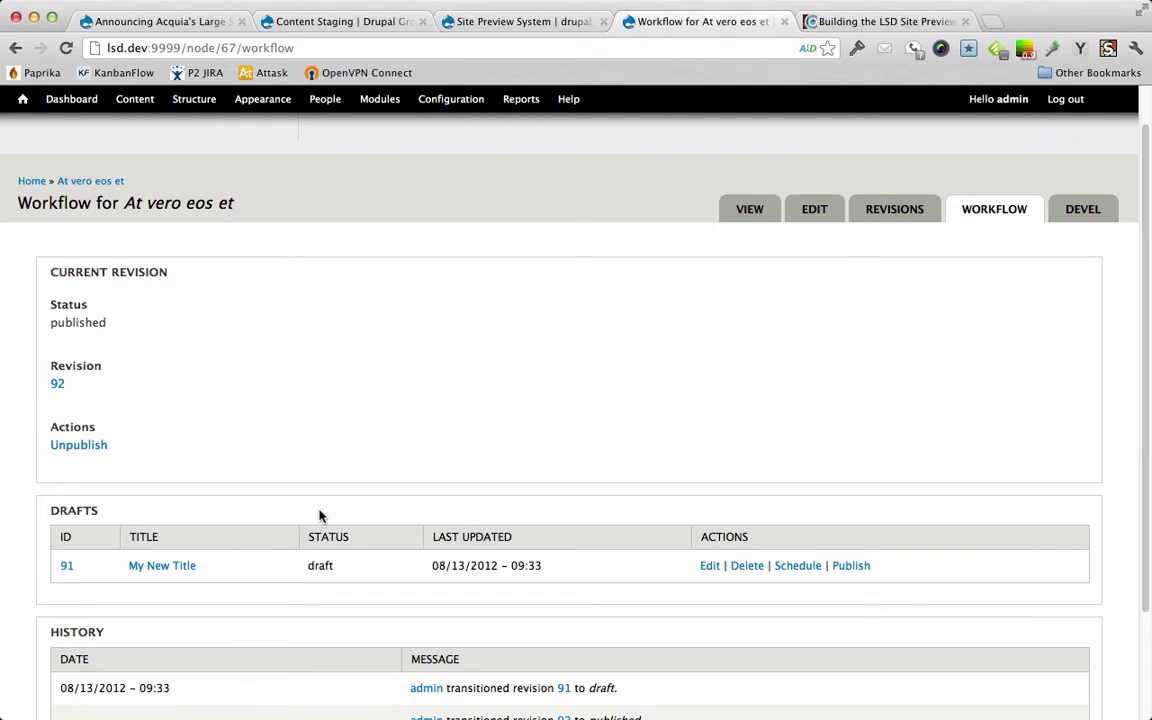
pyautogui.click(162, 568)
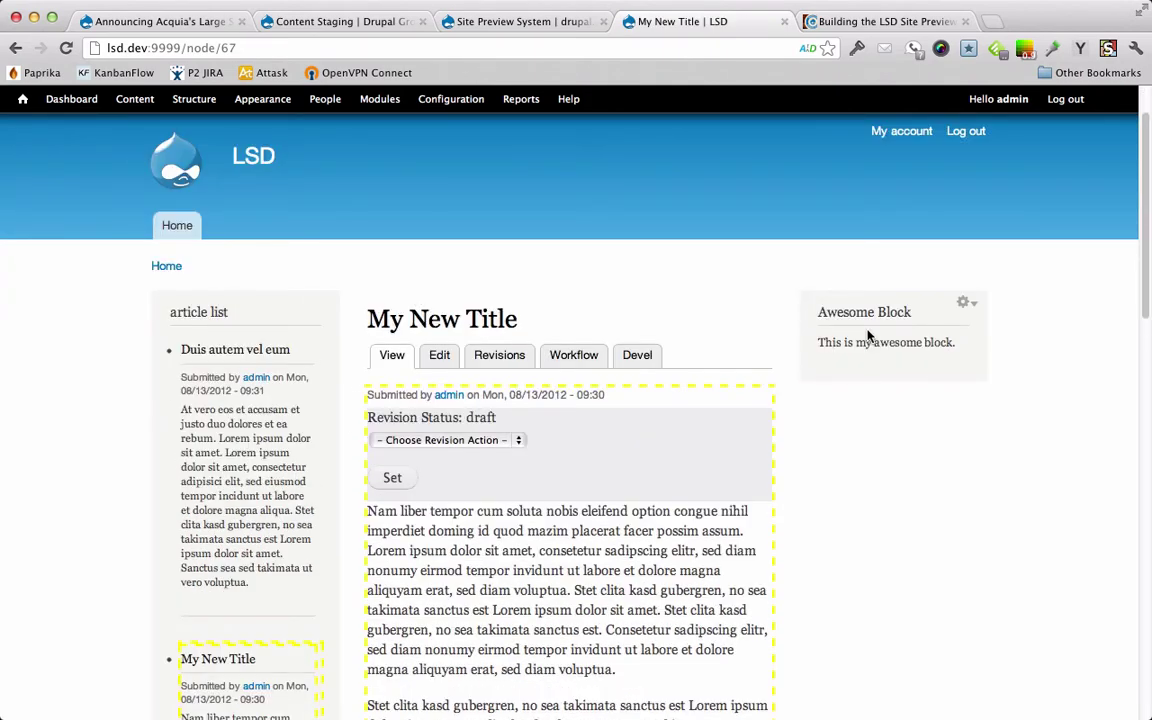
# Publish the My New Title draft revision and return to the live site
pyautogui.scroll(-5, 868, 336)
pyautogui.scroll(3, 855, 337)
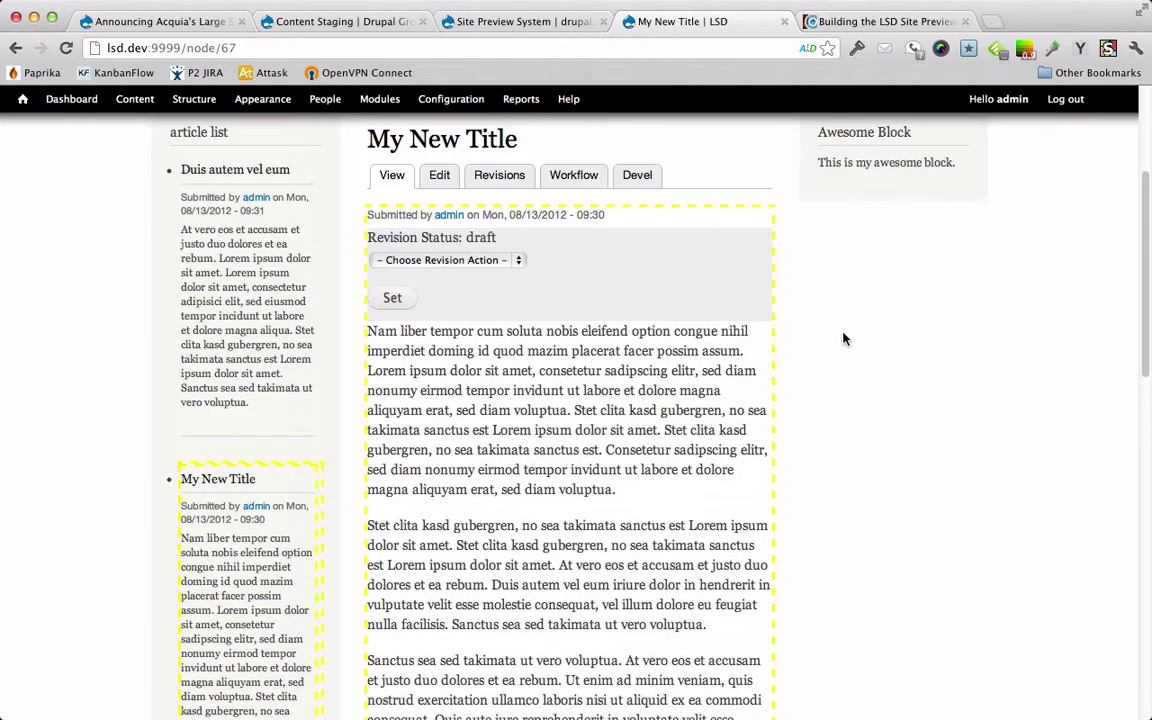
pyautogui.click(475, 264)
pyautogui.click(458, 289)
pyautogui.click(394, 299)
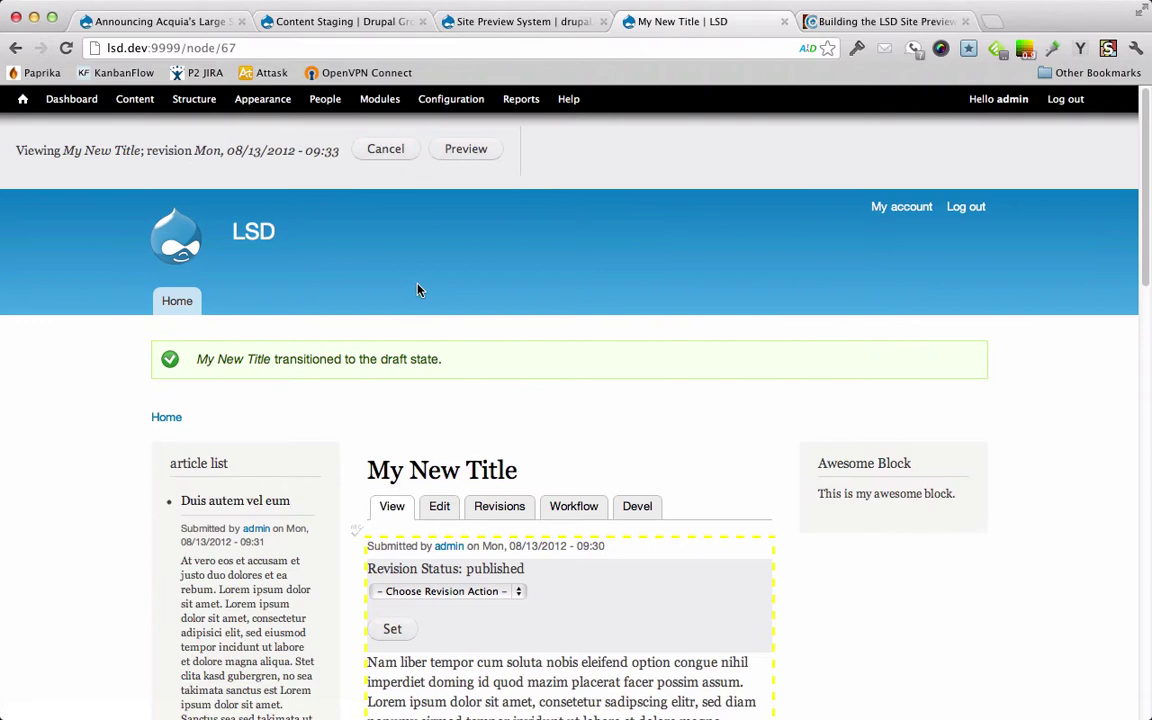
pyautogui.click(396, 152)
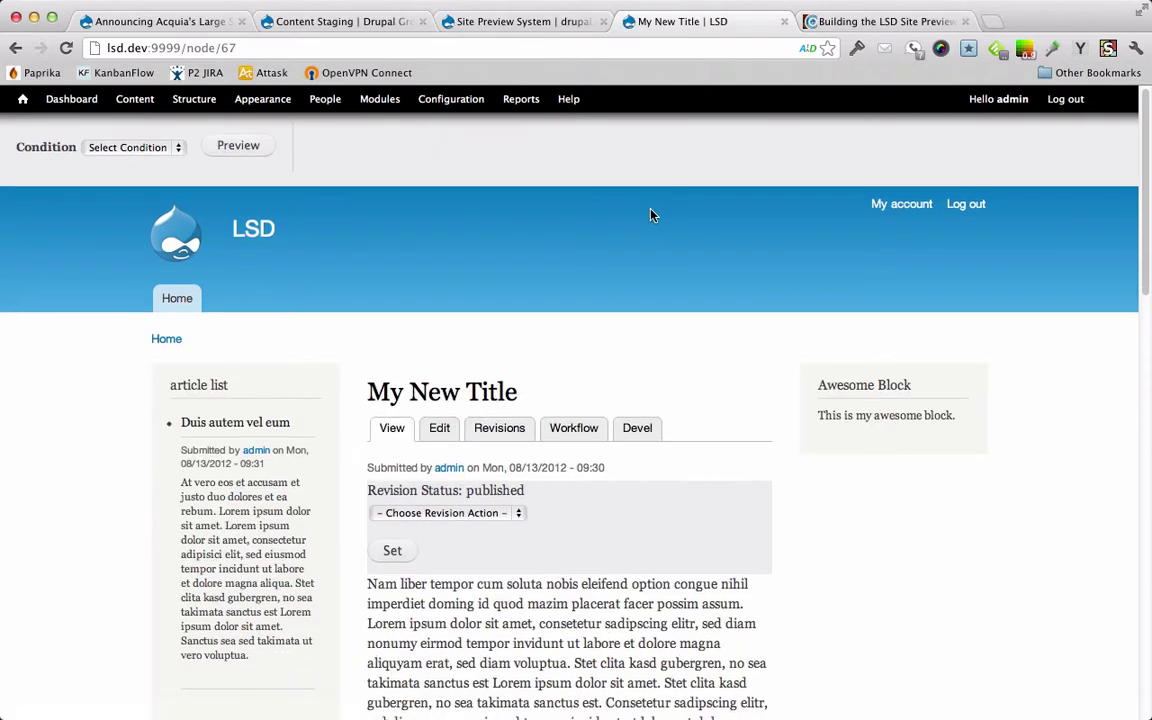
pyautogui.scroll(-10, 650, 215)
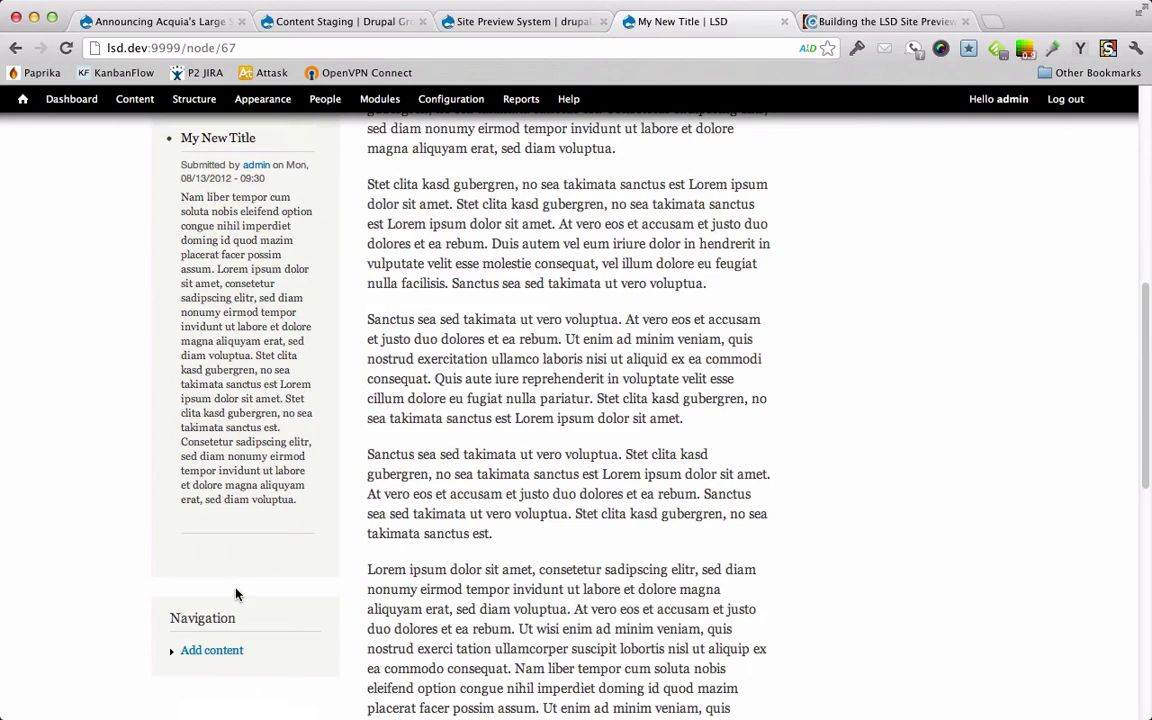
# Start a new Article and fill its title with generated placeholder text
pyautogui.click(214, 651)
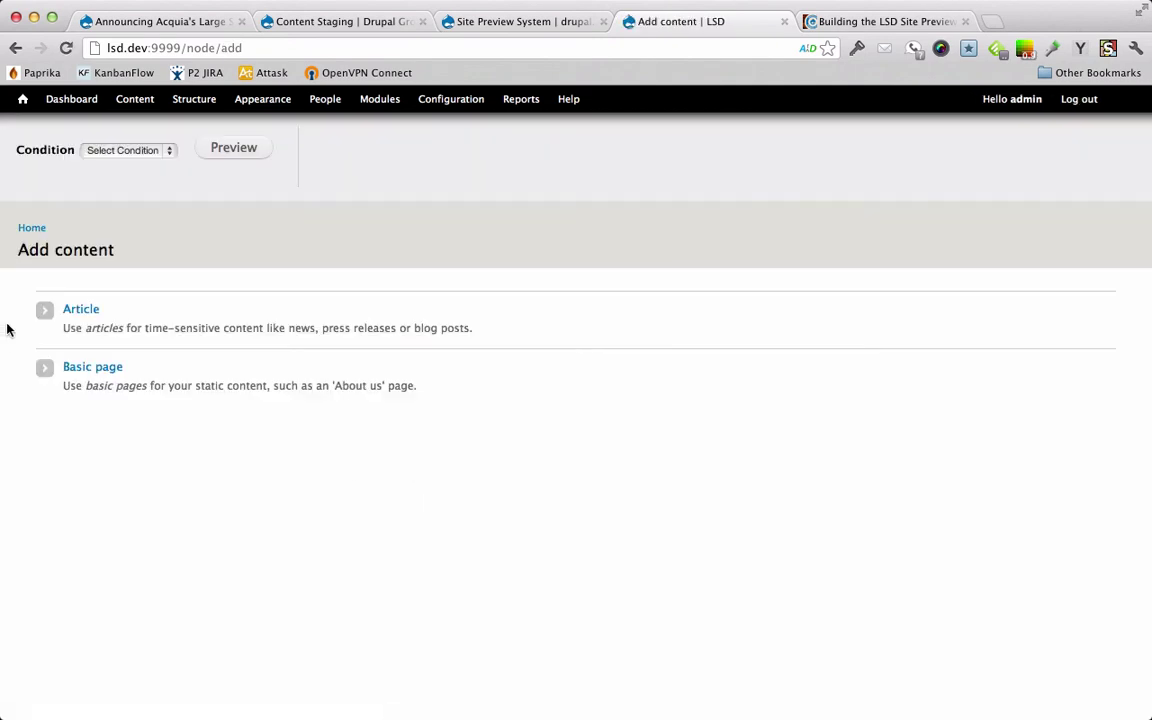
pyautogui.click(75, 318)
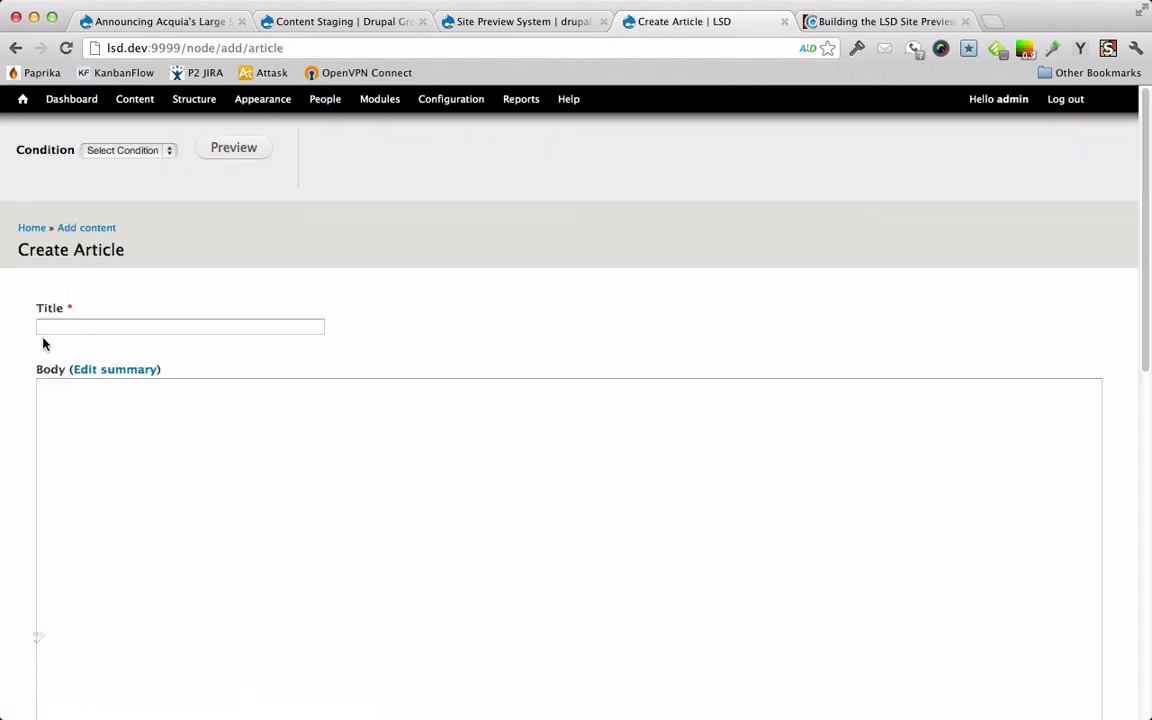
pyautogui.rightClick(51, 331)
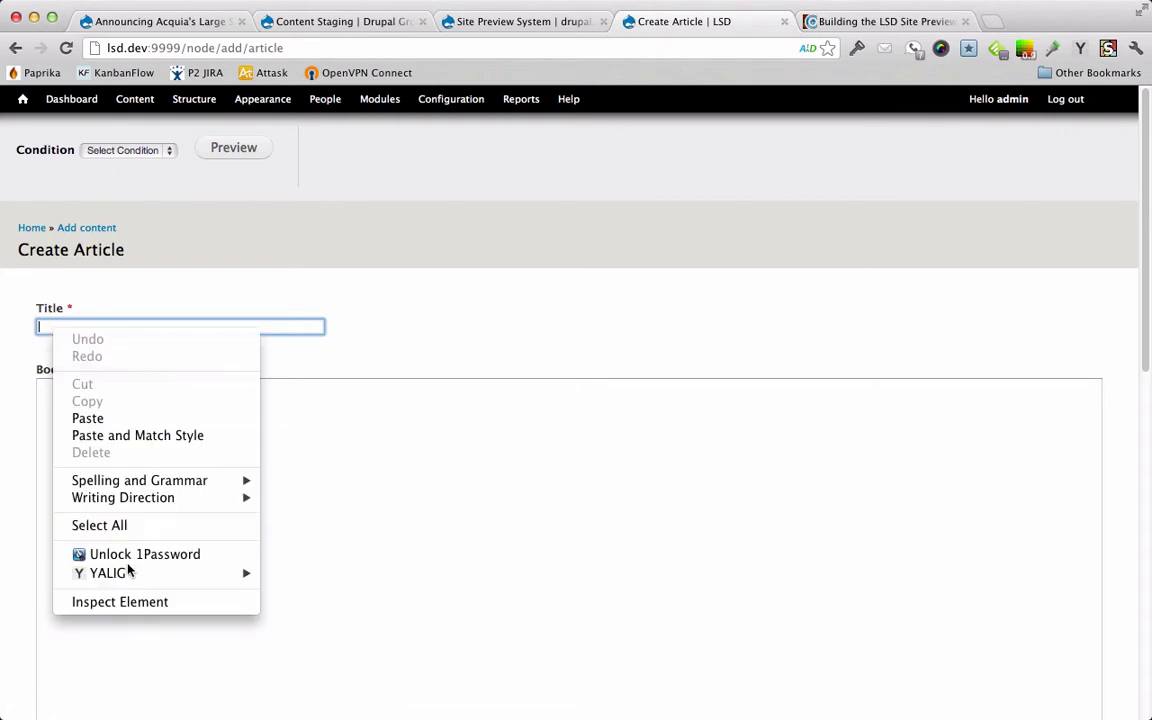
pyautogui.moveTo(134, 576)
pyautogui.click(285, 544)
# Fill the body with five placeholder paragraphs and save the article
pyautogui.click(311, 476)
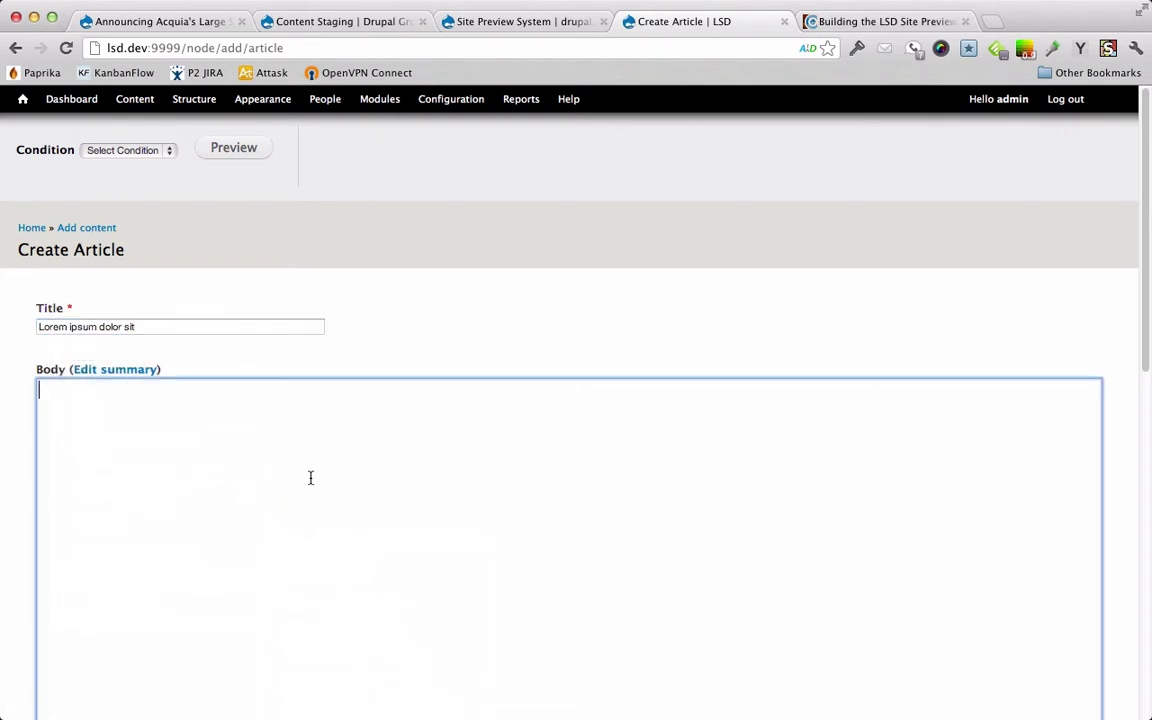
pyautogui.rightClick(313, 432)
pyautogui.moveTo(350, 673)
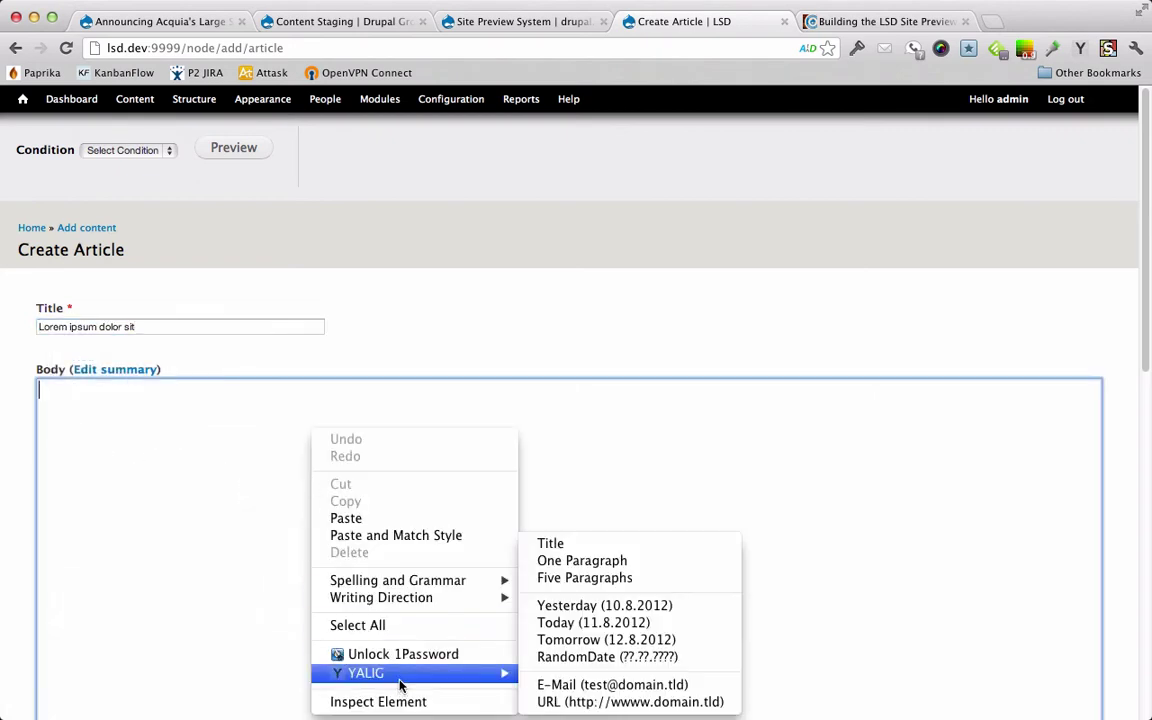
pyautogui.click(649, 580)
pyautogui.scroll(-10, 650, 588)
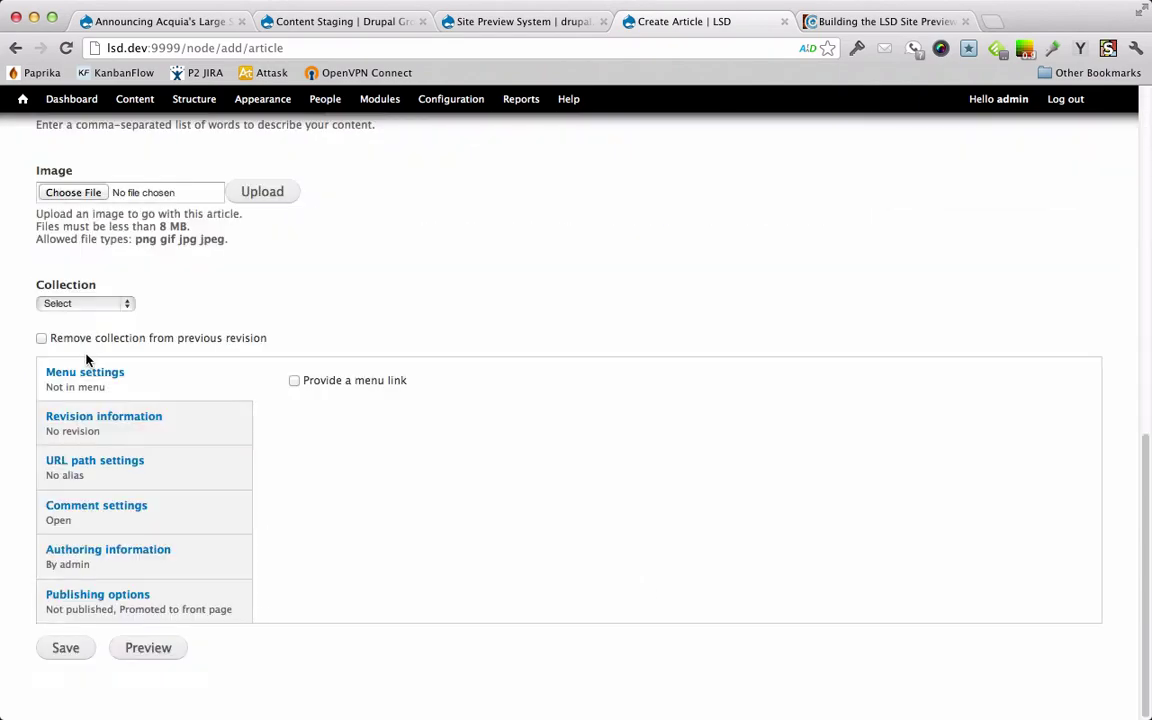
pyautogui.click(68, 650)
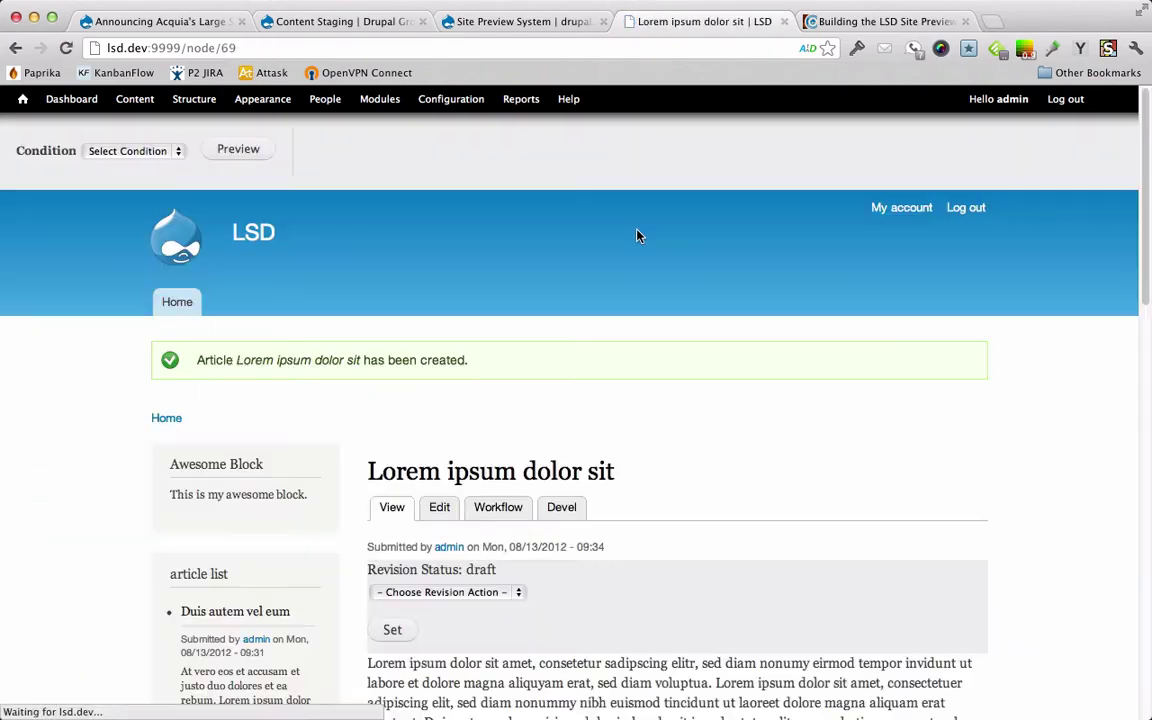
# Publish the new article's draft revision, then check the remaining revision actions without changing them
pyautogui.scroll(-5, 637, 236)
pyautogui.scroll(3, 637, 236)
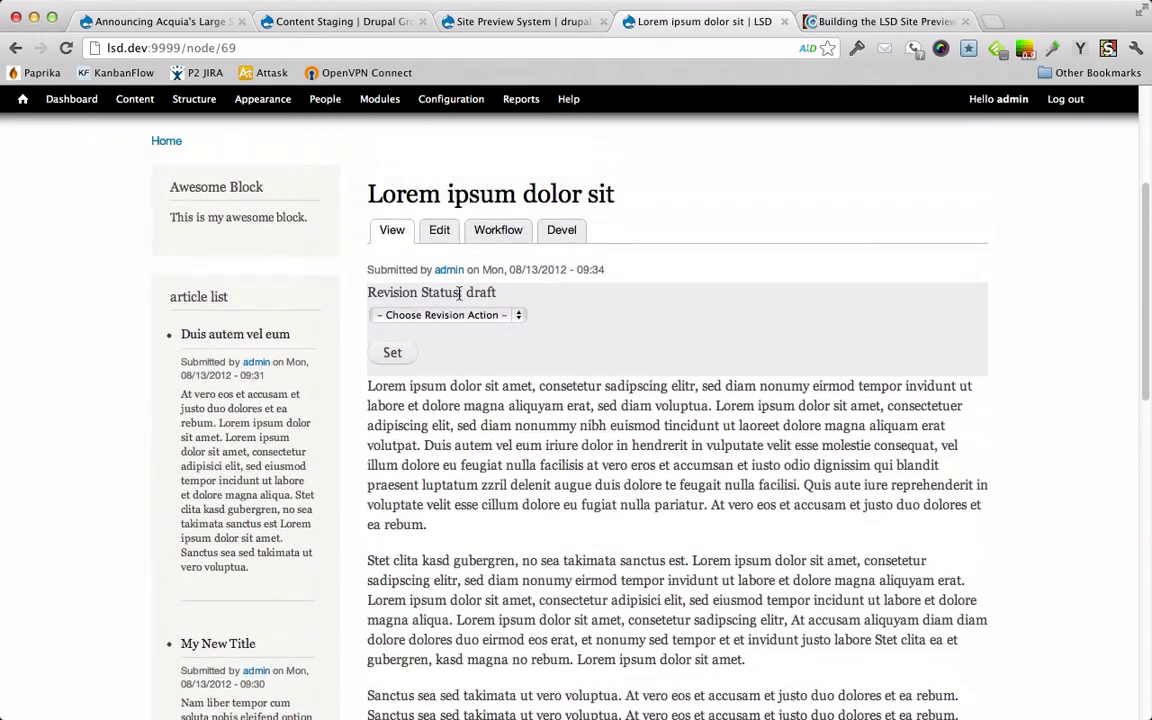
pyautogui.click(447, 315)
pyautogui.click(420, 344)
pyautogui.click(395, 353)
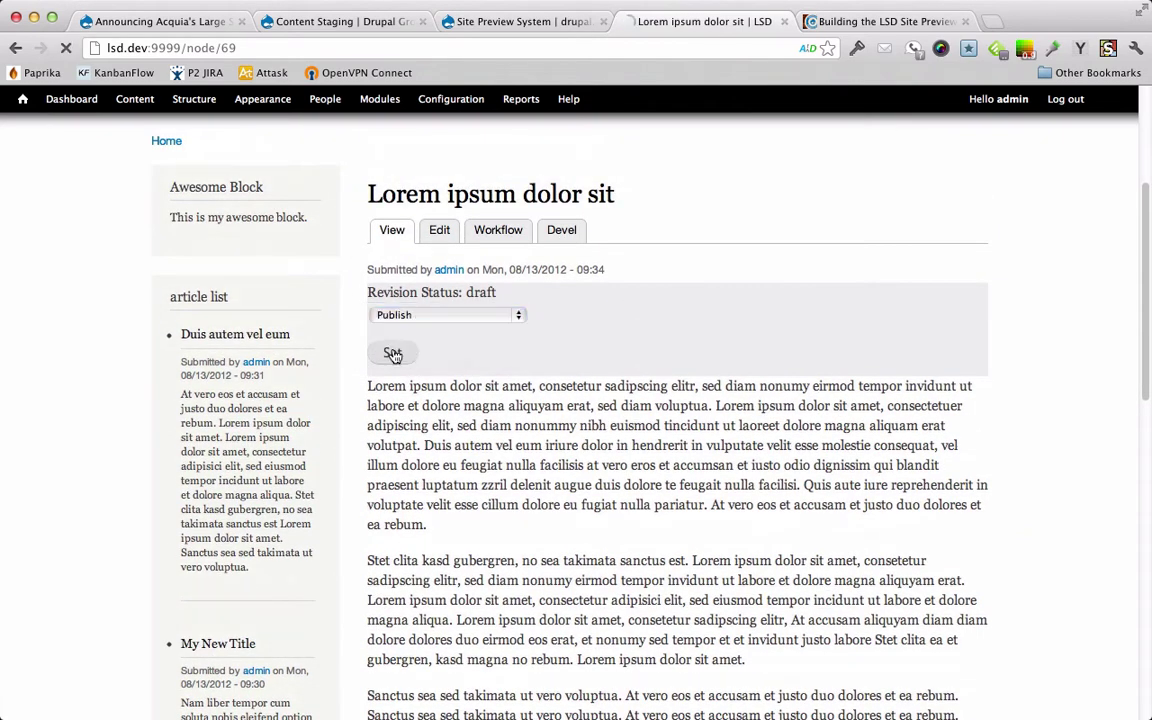
pyautogui.scroll(-3, 563, 382)
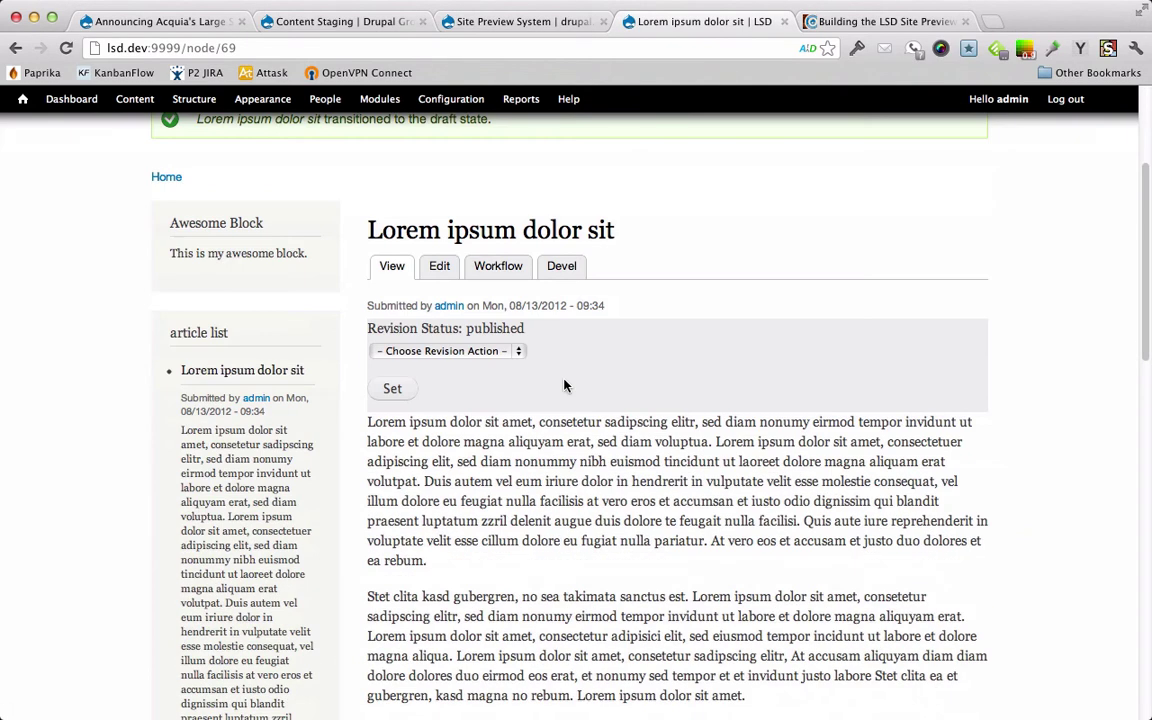
pyautogui.click(493, 354)
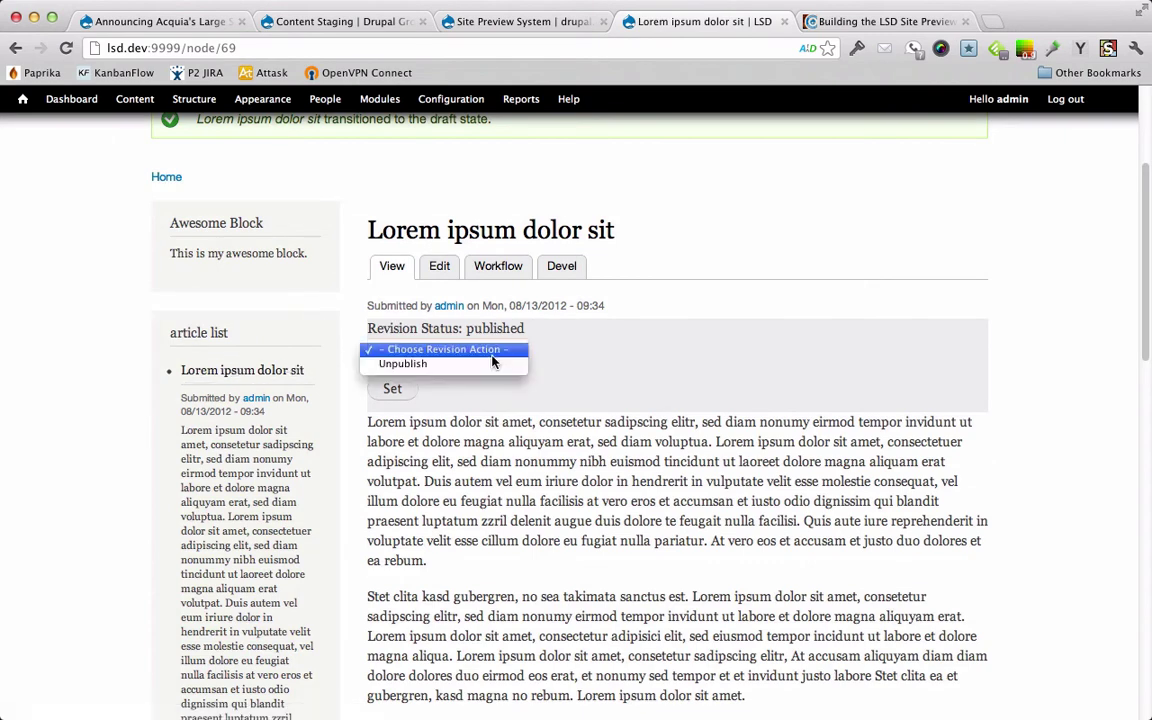
pyautogui.click(525, 293)
# Change the article title from 'Lorem ipsum dolor sit' to 'Magic Changes' and save it
pyautogui.click(452, 266)
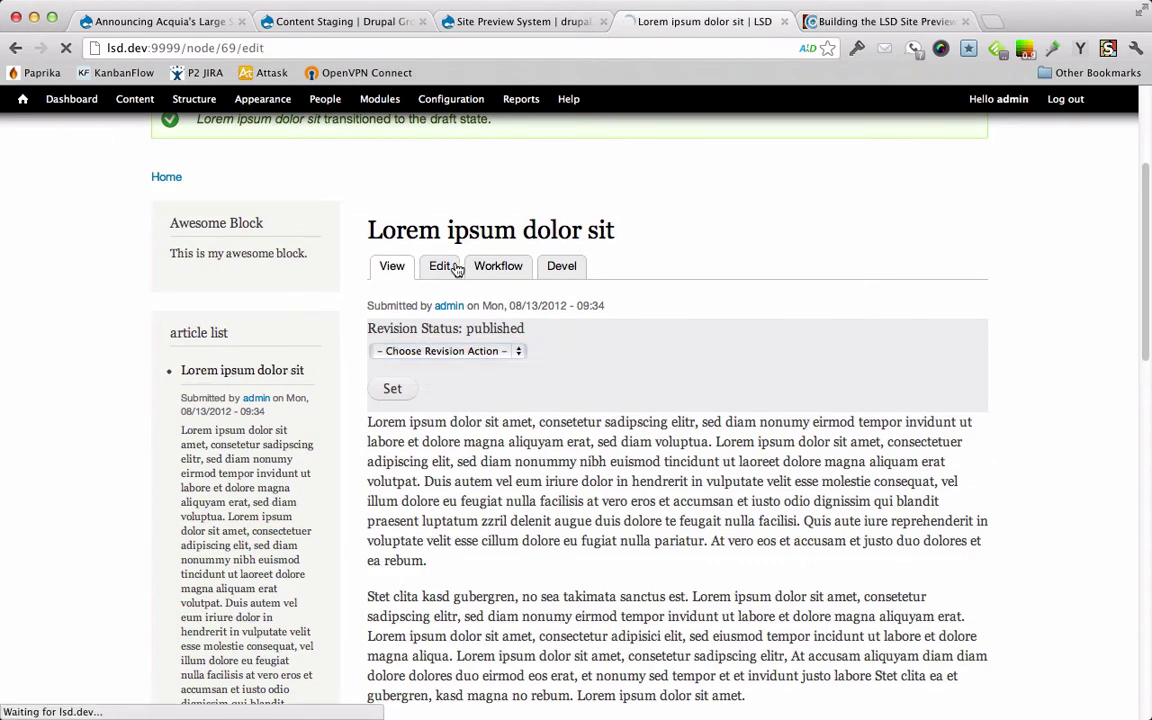
pyautogui.moveTo(182, 330); pyautogui.dragTo(4, 316)
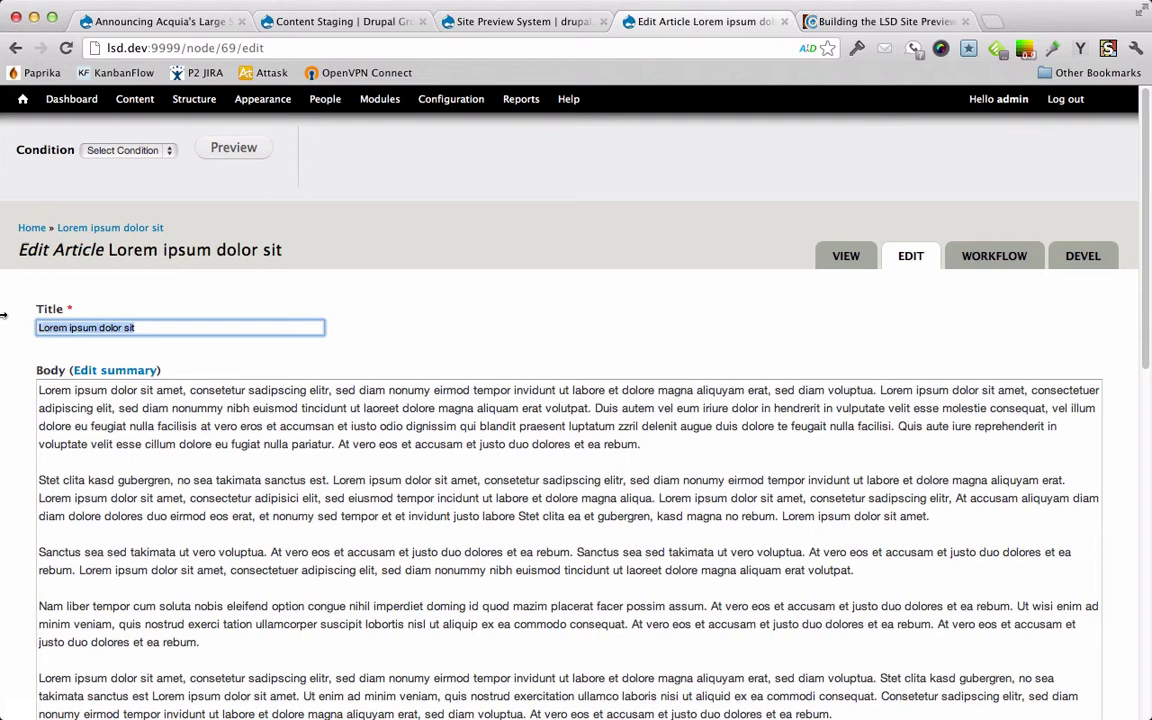
pyautogui.write('Matt')
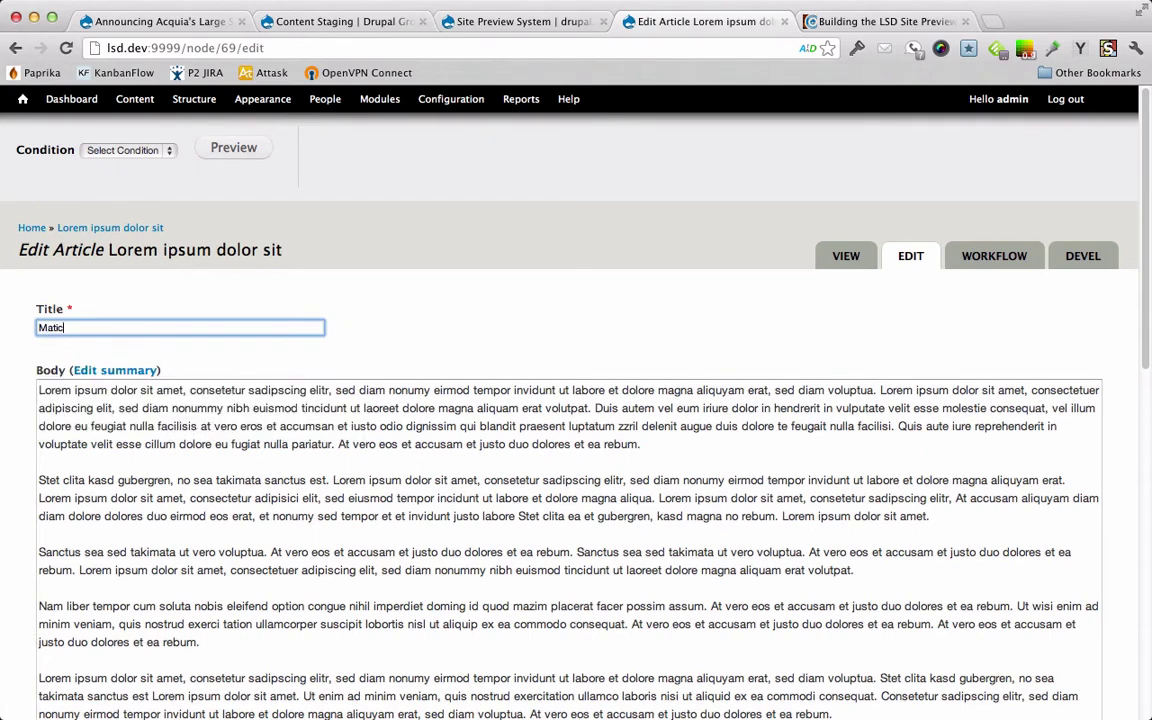
pyautogui.press('BackSpace')
pyautogui.write('gic Changes')
pyautogui.scroll(-15, 5, 483)
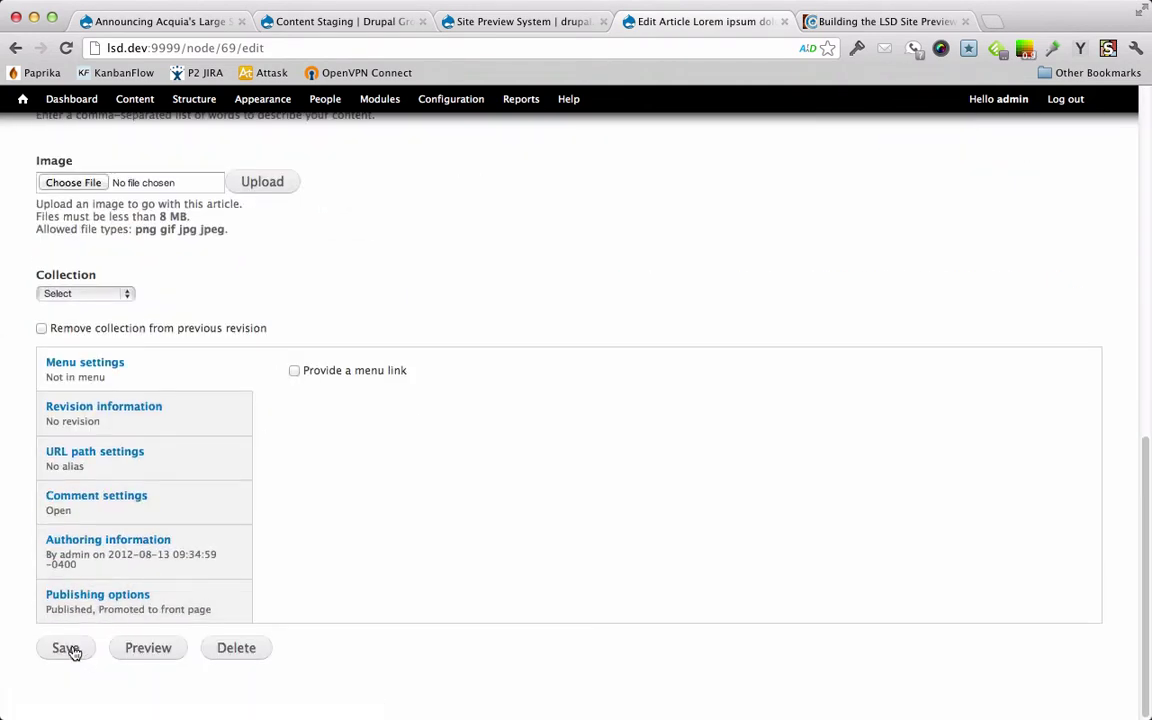
pyautogui.click(73, 648)
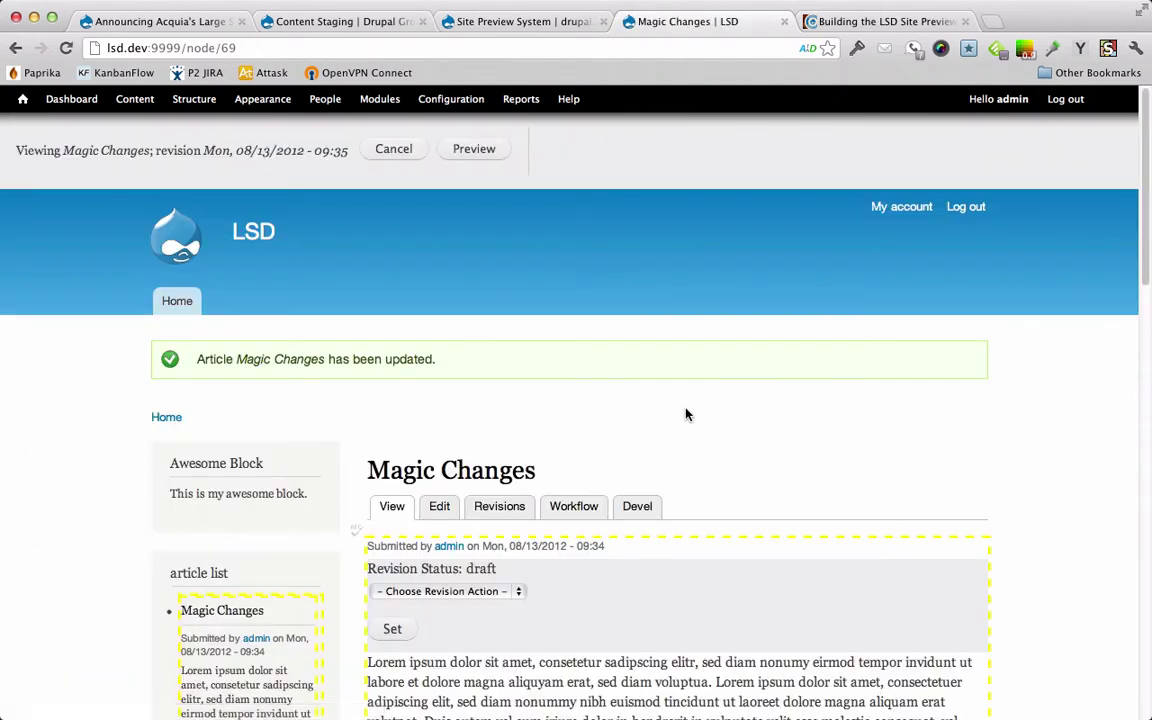
# Schedule the Magic Changes revision for 08/14/2012 at 09:47 am, then leave the revision preview
pyautogui.scroll(-3, 686, 411)
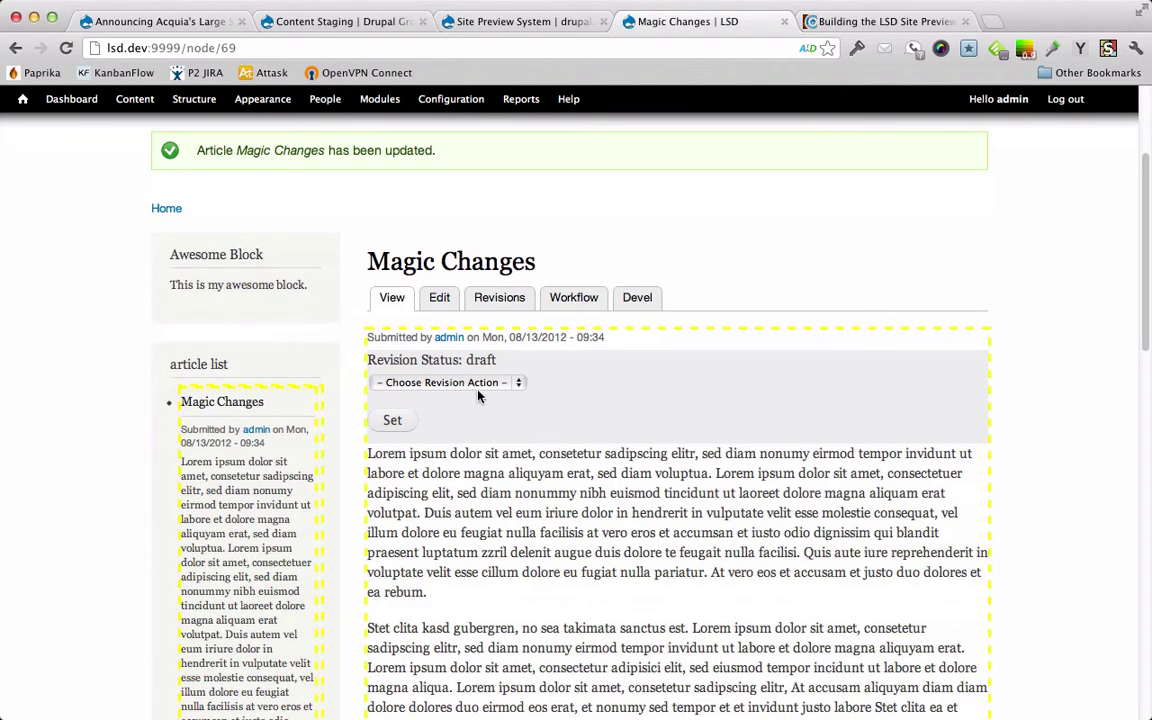
pyautogui.click(465, 385)
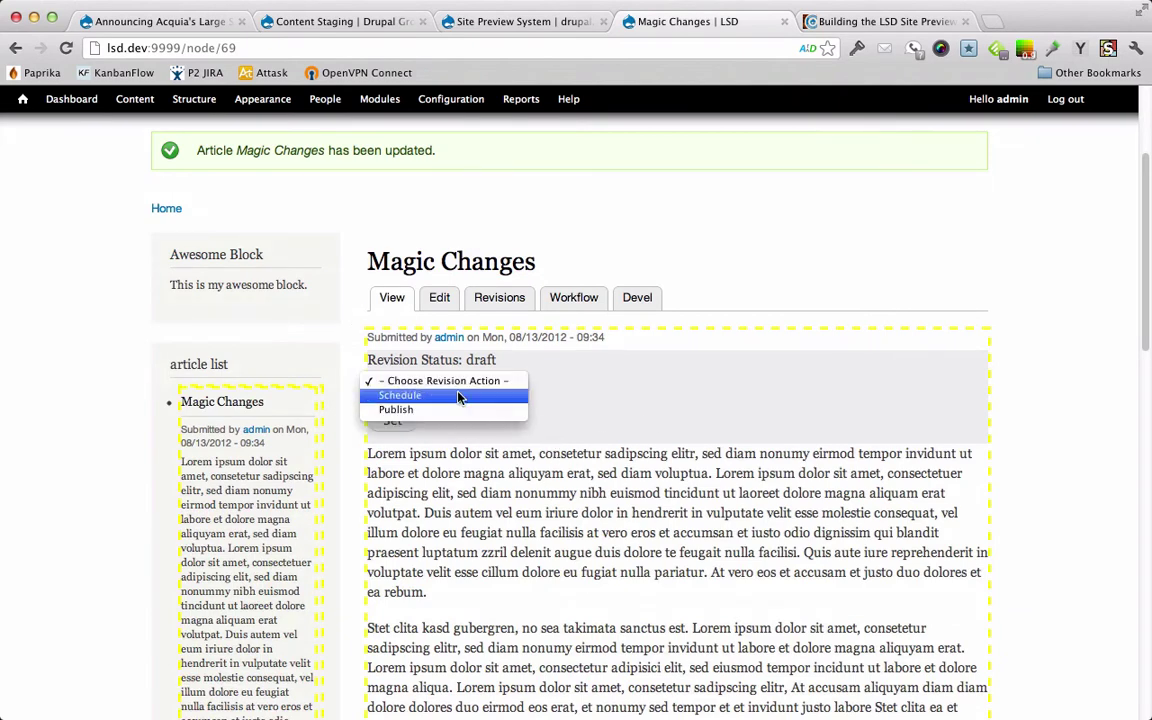
pyautogui.click(459, 398)
pyautogui.click(409, 449)
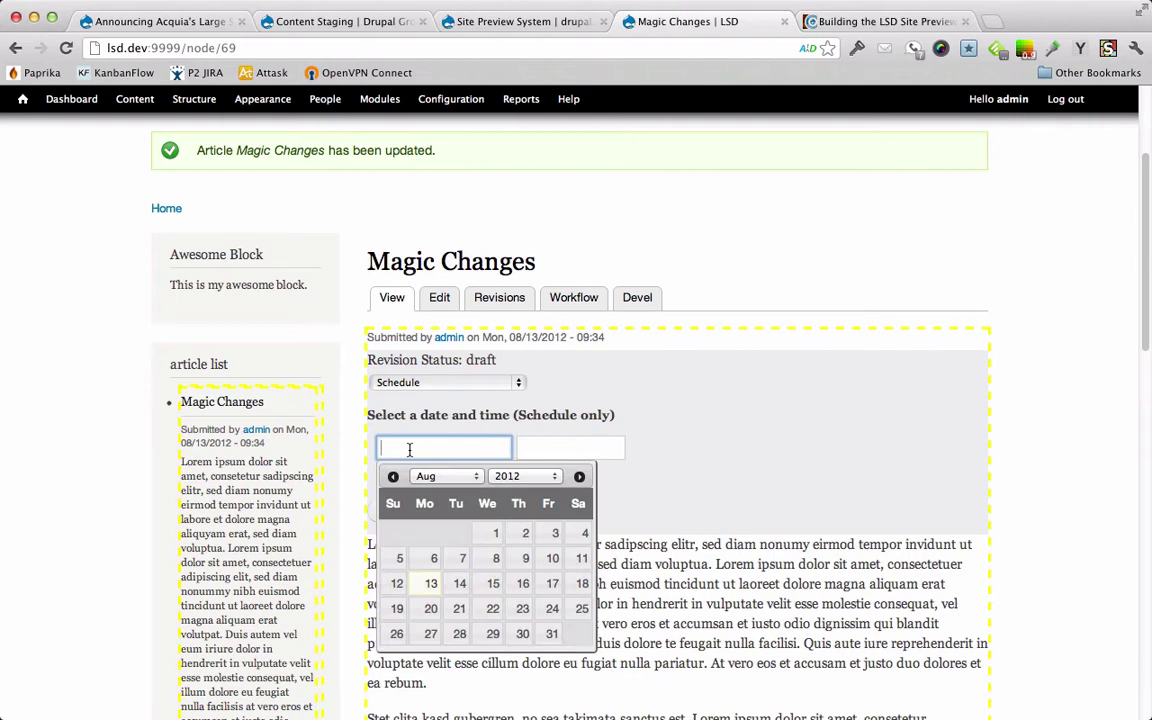
pyautogui.click(459, 585)
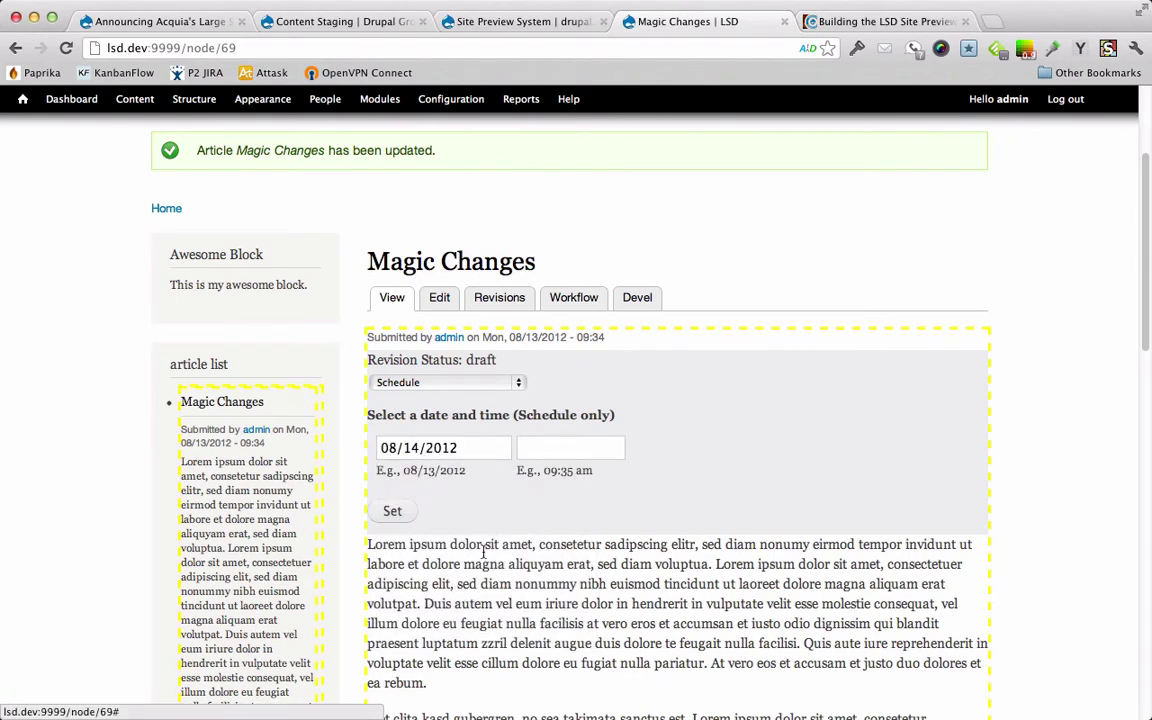
pyautogui.click(539, 451)
pyautogui.click(553, 470)
pyautogui.click(393, 511)
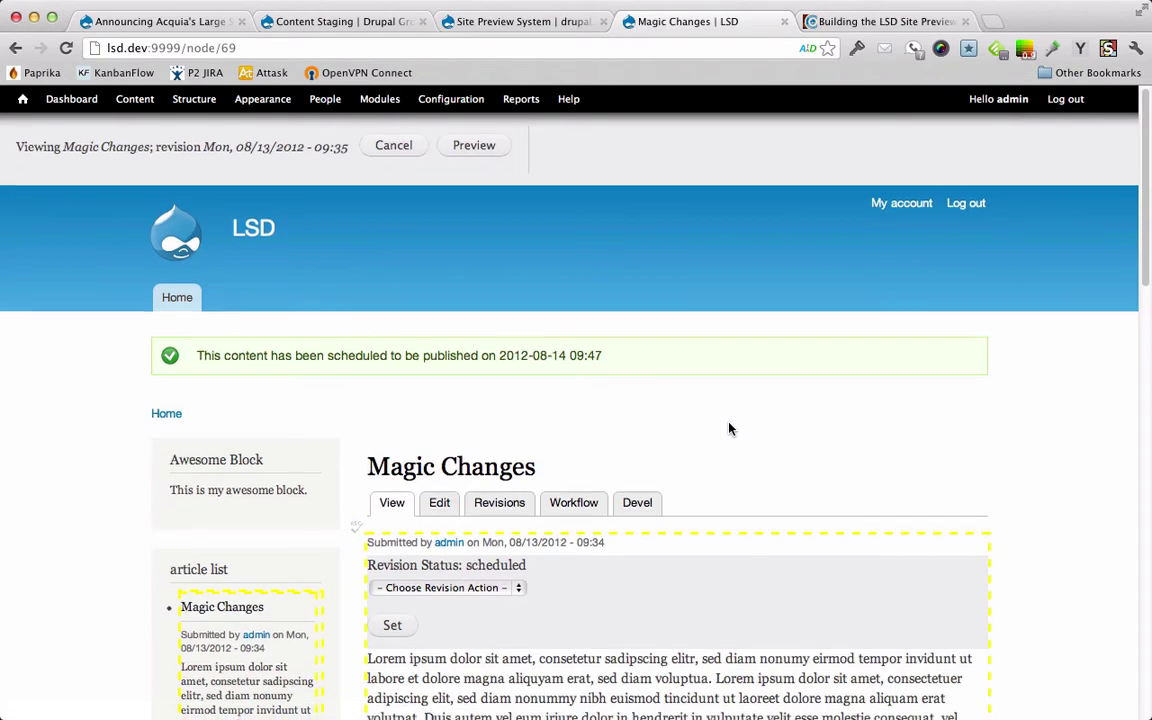
pyautogui.scroll(-3, 729, 429)
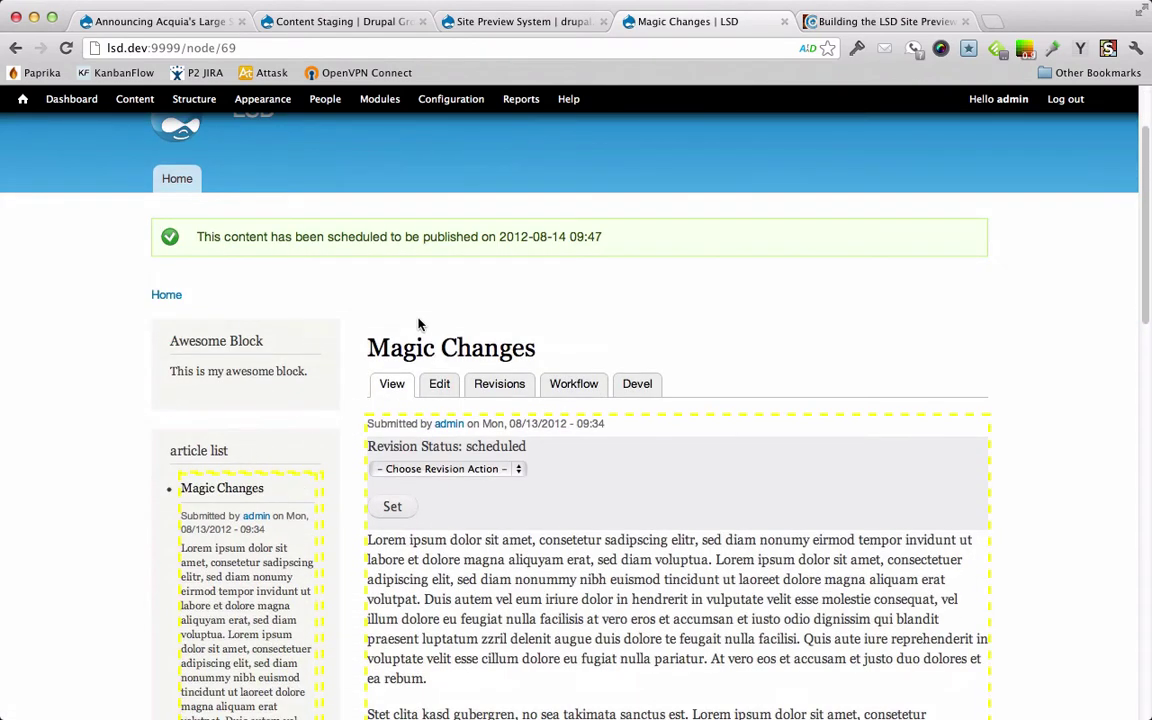
pyautogui.scroll(3, 378, 290)
pyautogui.click(400, 149)
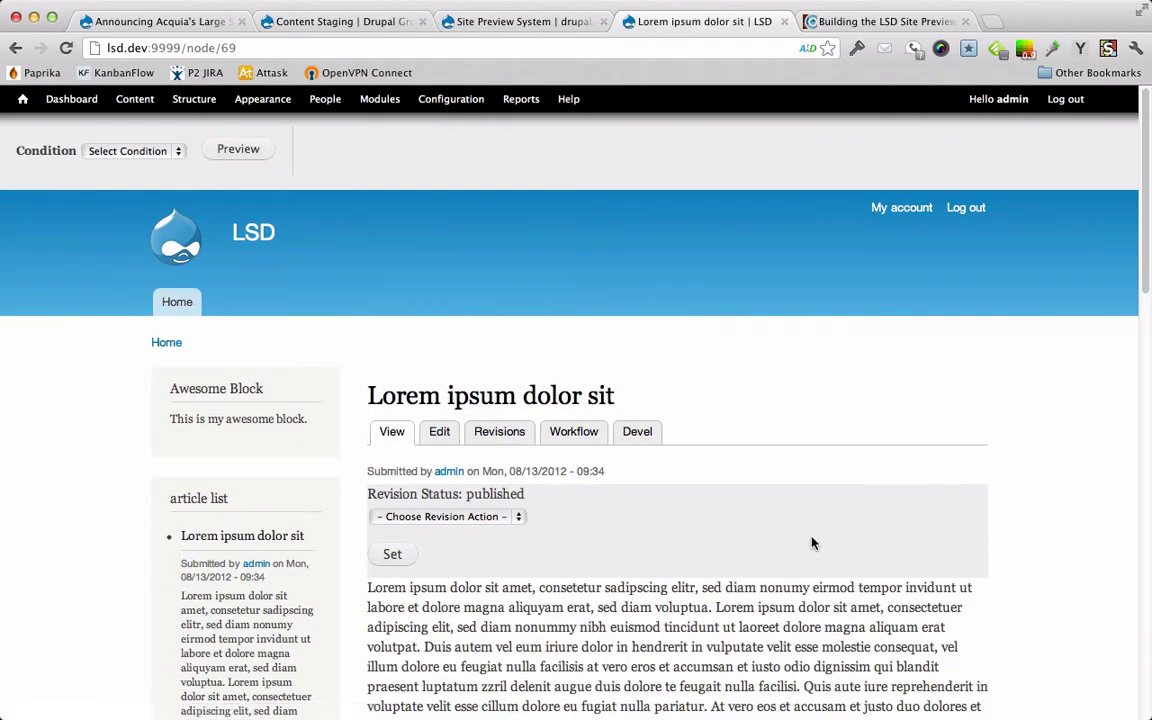
# Set the site preview condition to the date 08/15/2012 at 00:18 and preview it
pyautogui.scroll(-15, 812, 540)
pyautogui.scroll(15, 812, 540)
pyautogui.click(155, 153)
pyautogui.click(130, 178)
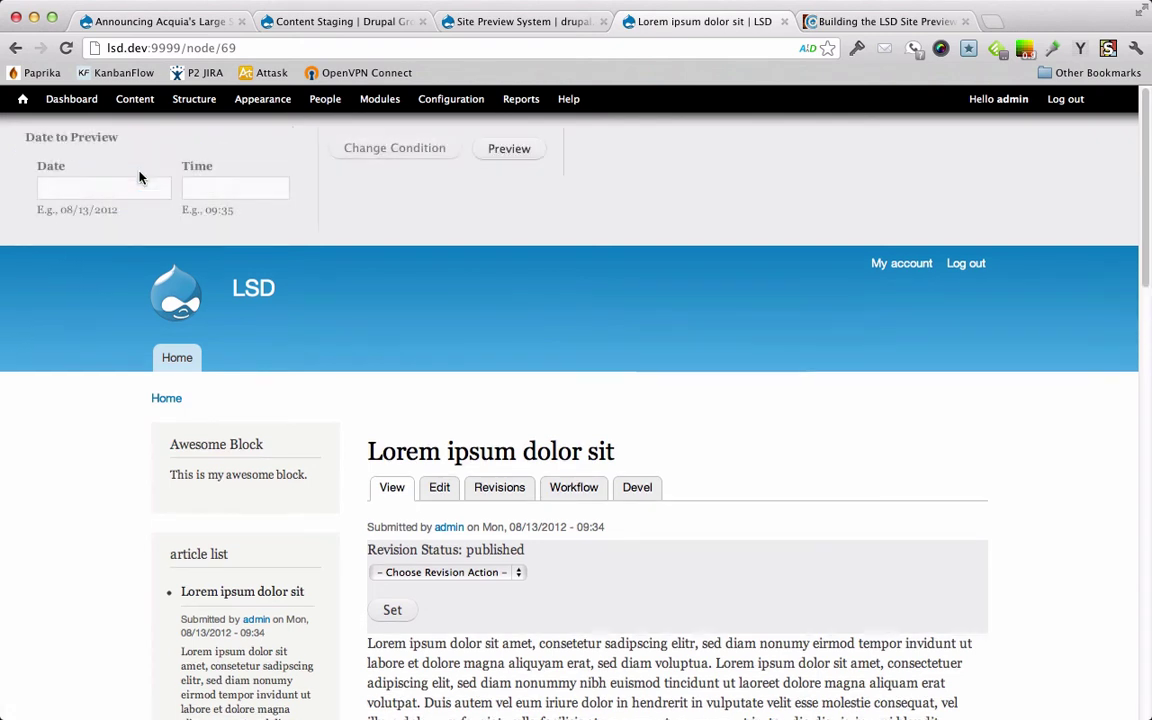
pyautogui.click(121, 187)
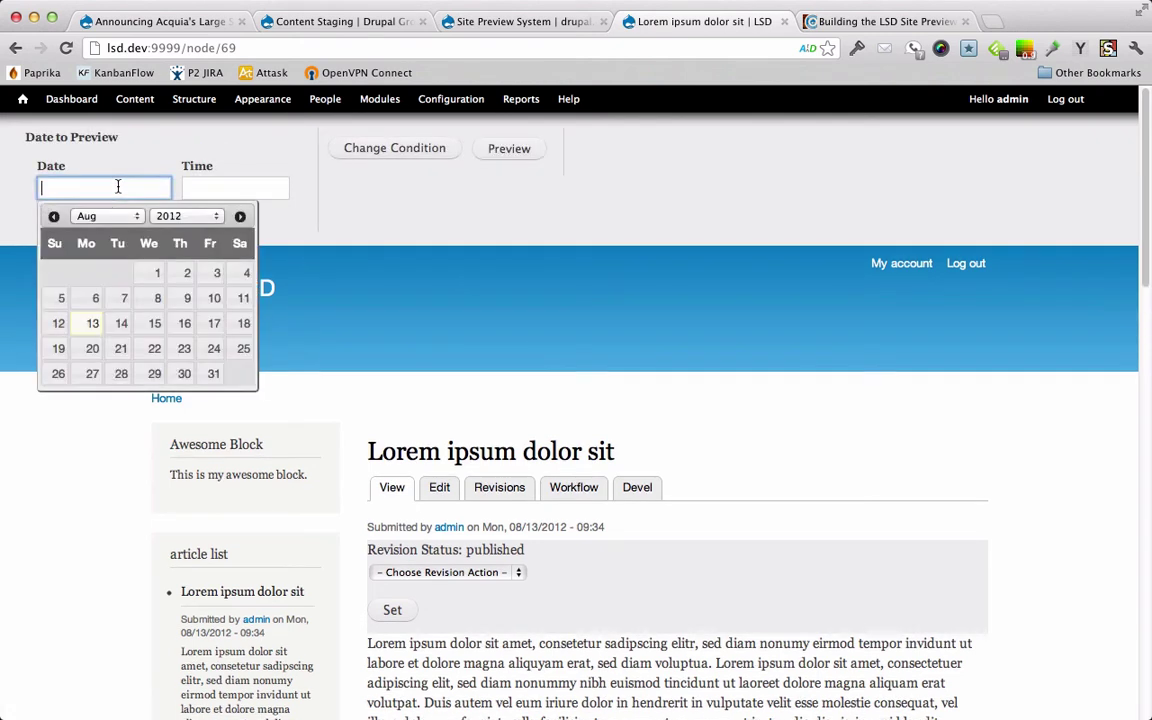
pyautogui.click(155, 325)
pyautogui.click(231, 187)
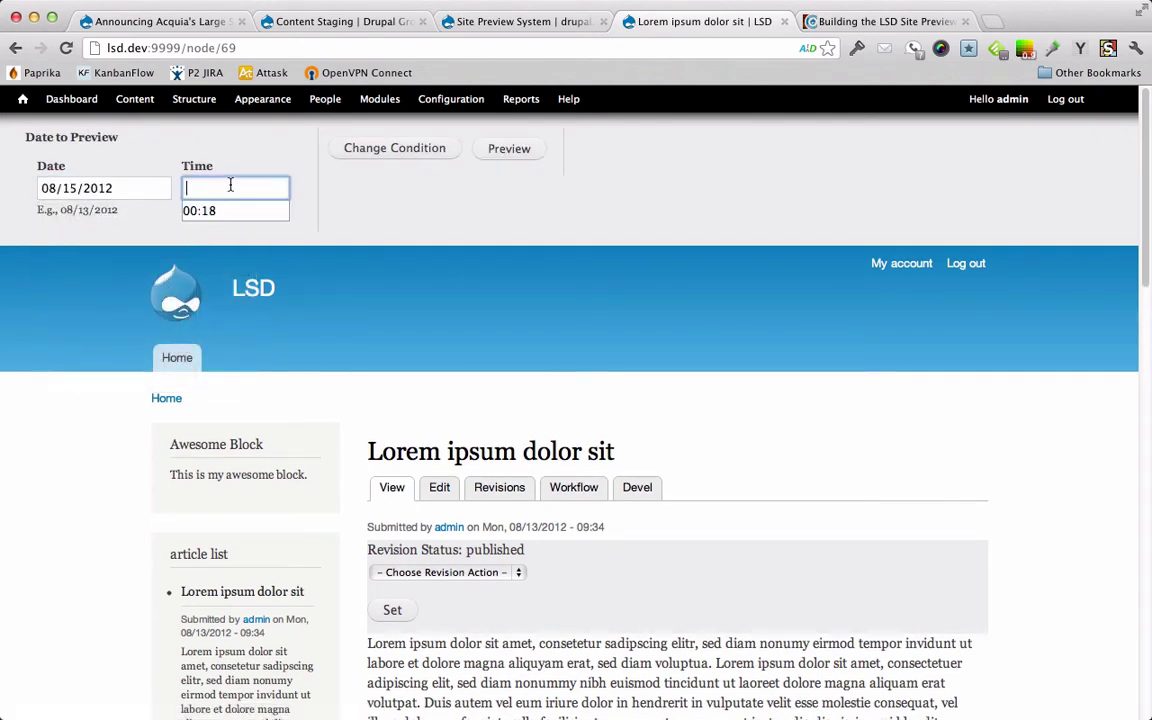
pyautogui.click(215, 210)
pyautogui.click(508, 148)
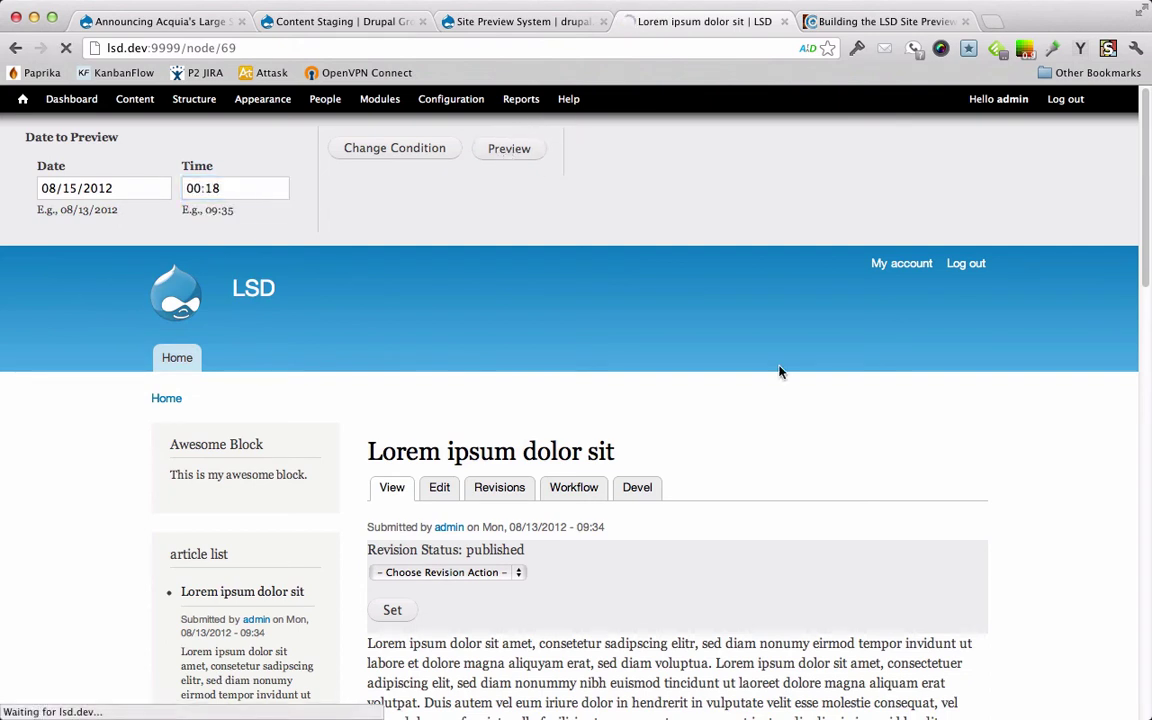
# Scroll through the page as previewed on 08/15/2012
pyautogui.scroll(-2, 779, 373)
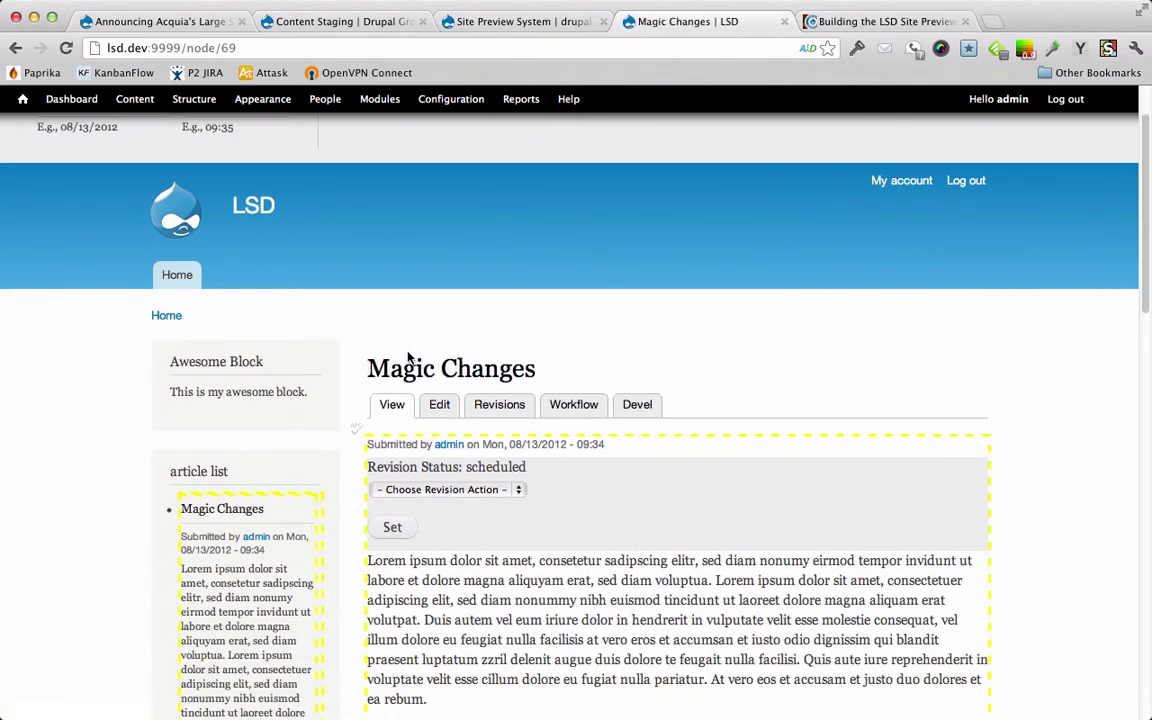
pyautogui.scroll(-2, 245, 460)
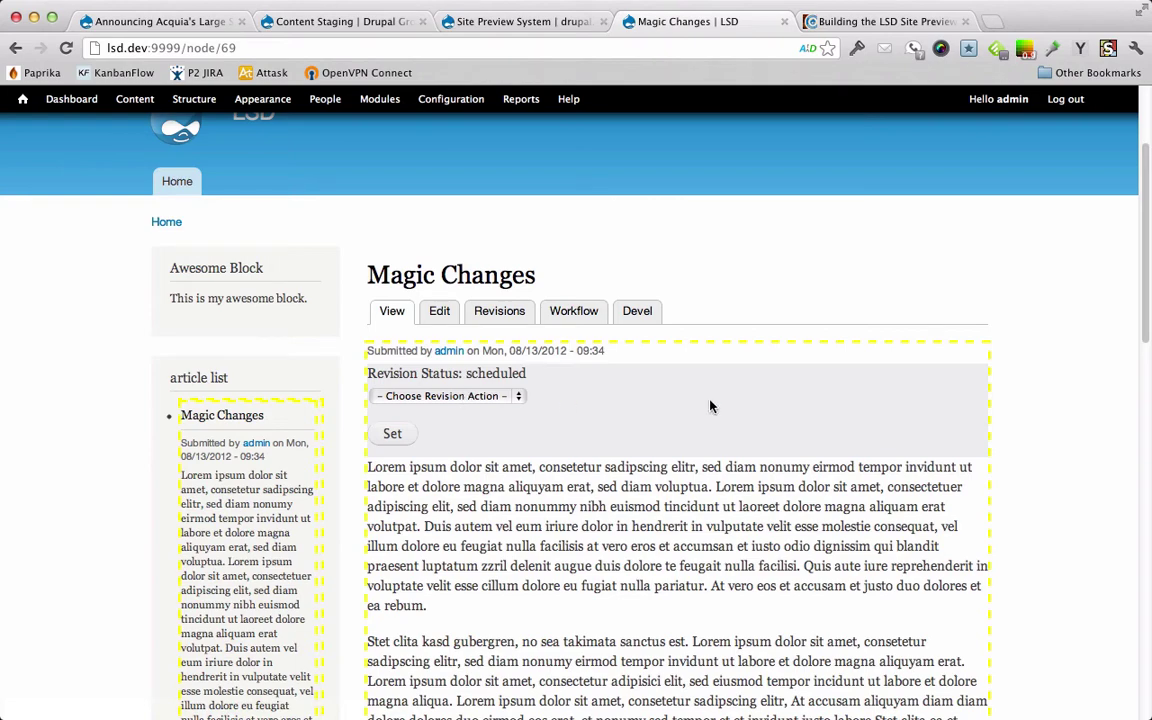
pyautogui.scroll(3, 710, 405)
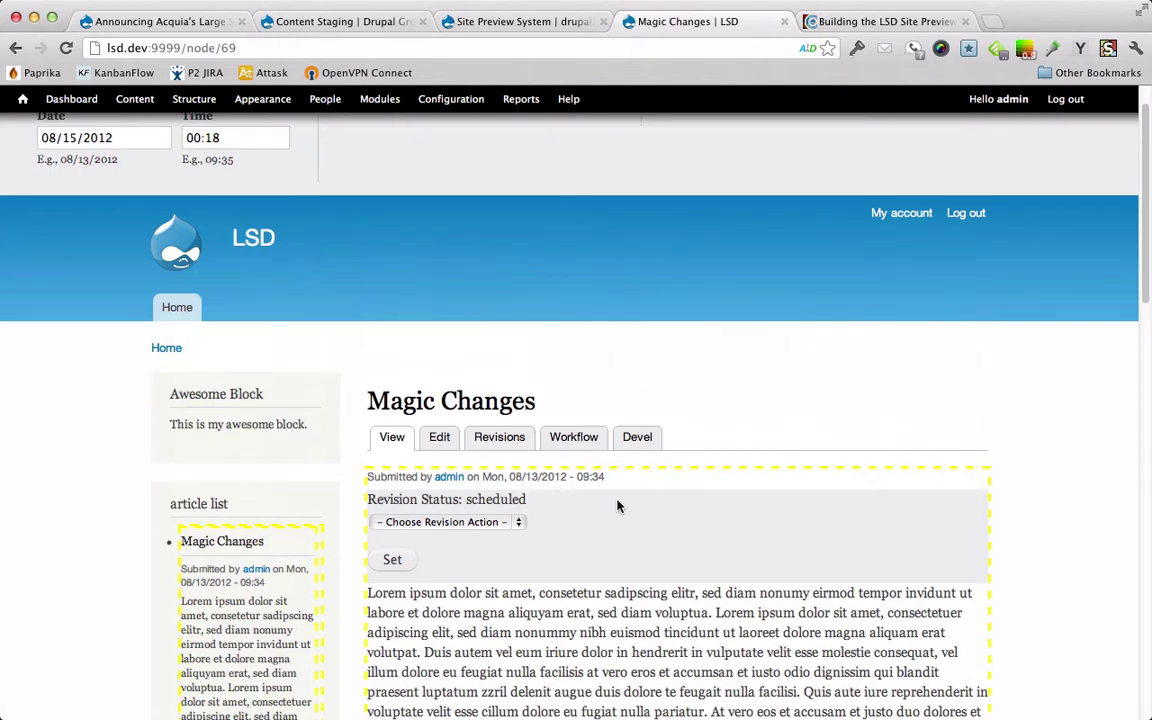
pyautogui.scroll(-10, 617, 506)
pyautogui.scroll(10, 617, 506)
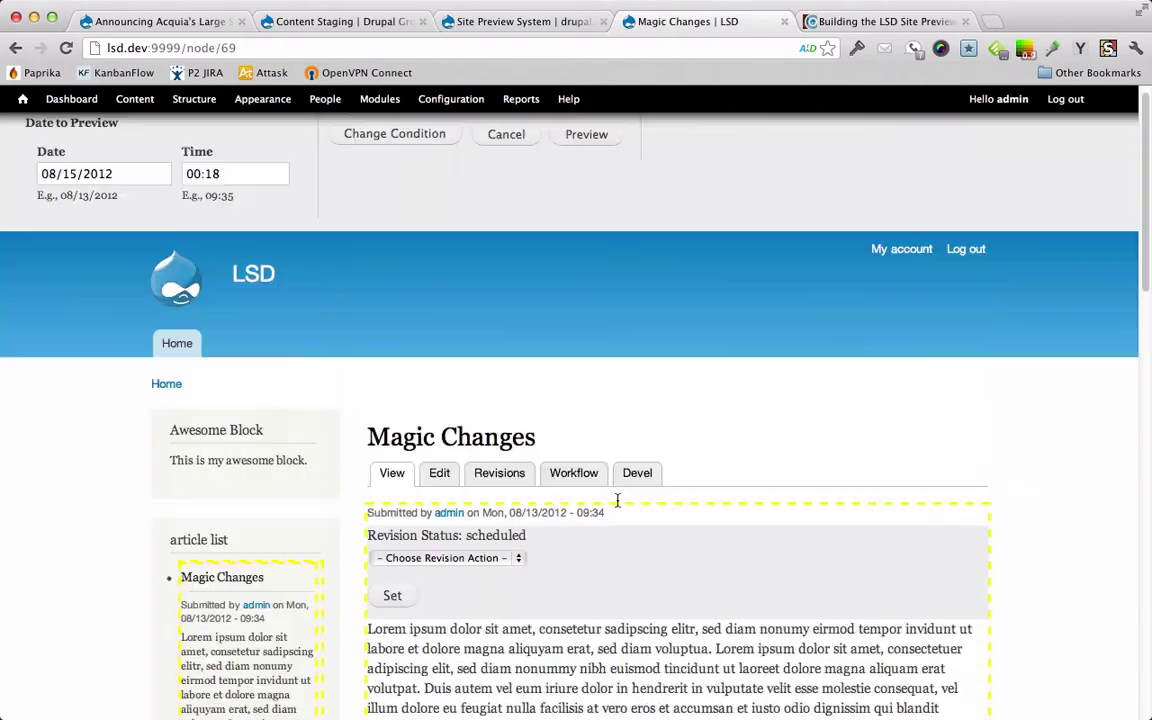
pyautogui.scroll(-1, 229, 443)
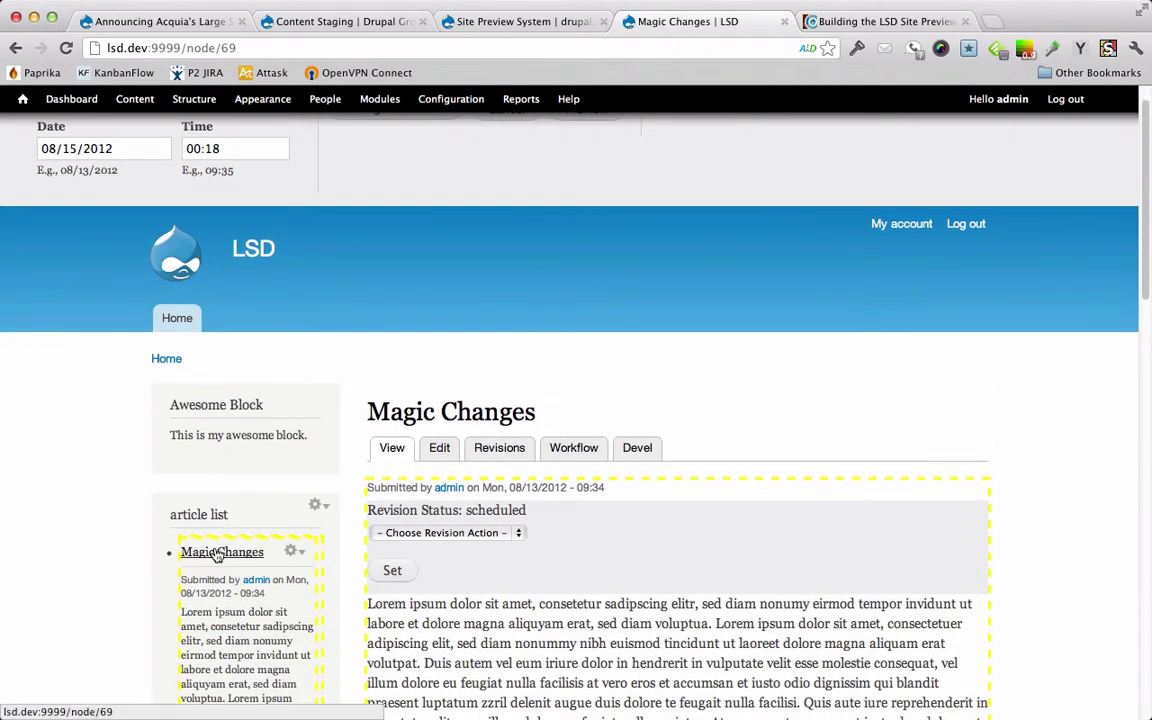
pyautogui.scroll(-1, 250, 545)
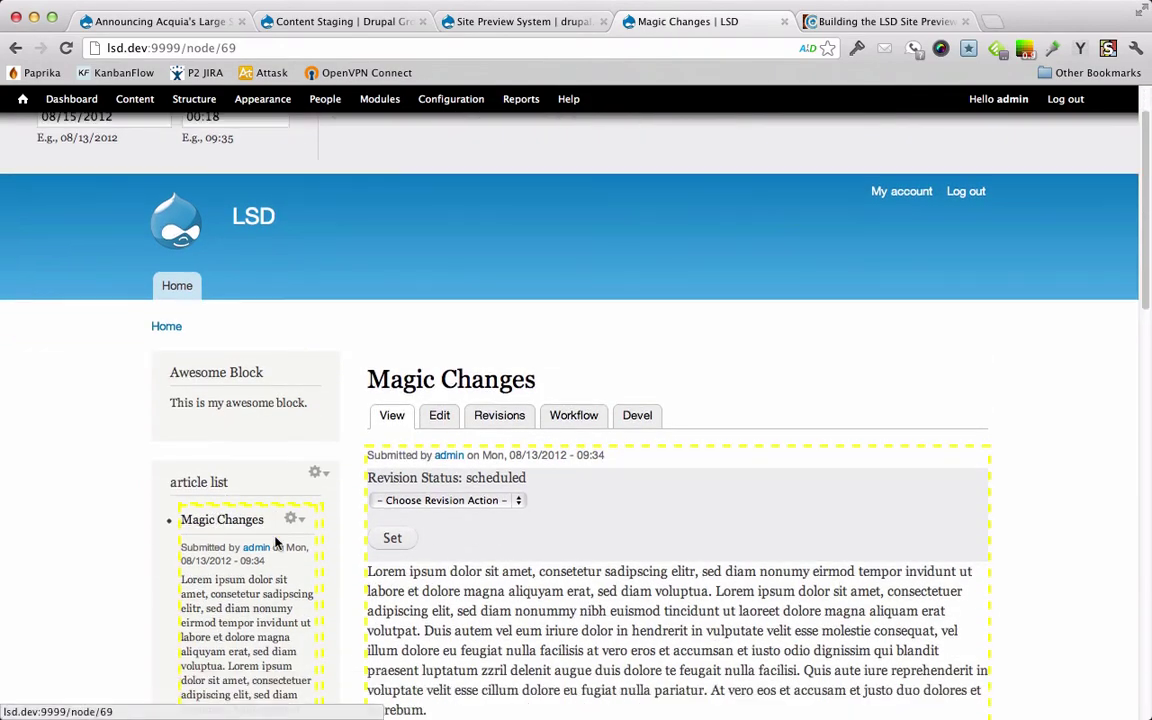
# Browse the previewed front page and the Duis autem vel eum article, then cancel the date preview
pyautogui.click(175, 288)
pyautogui.scroll(-2, 520, 422)
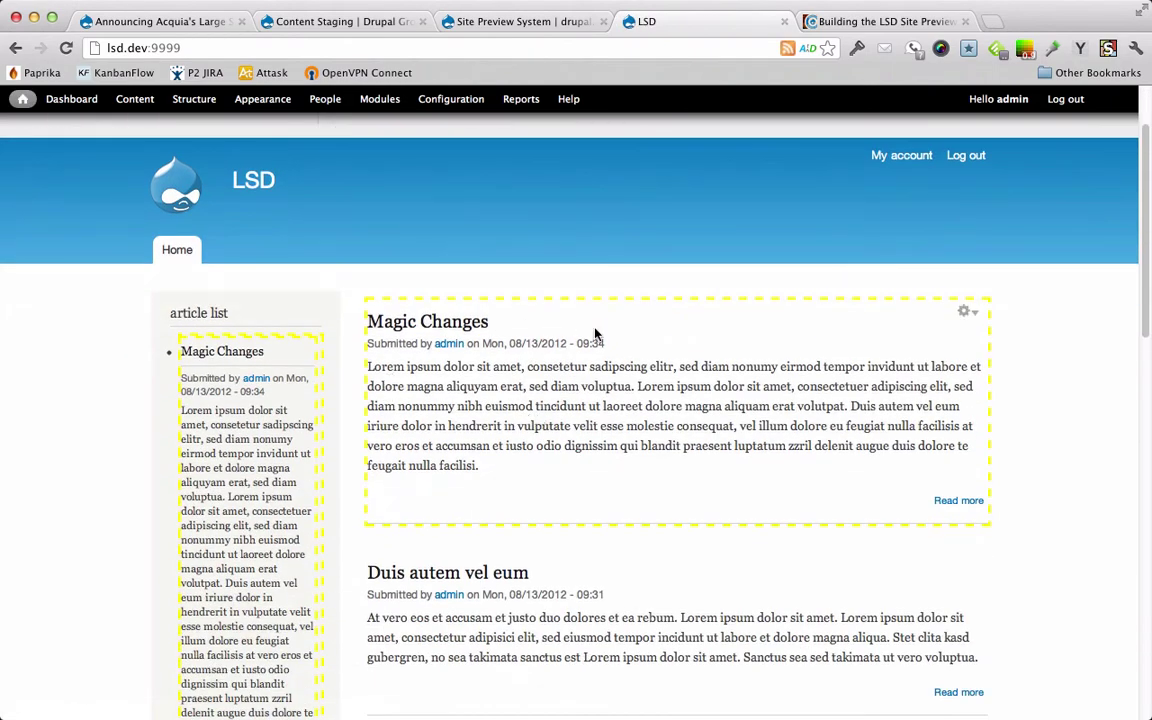
pyautogui.scroll(-3, 442, 452)
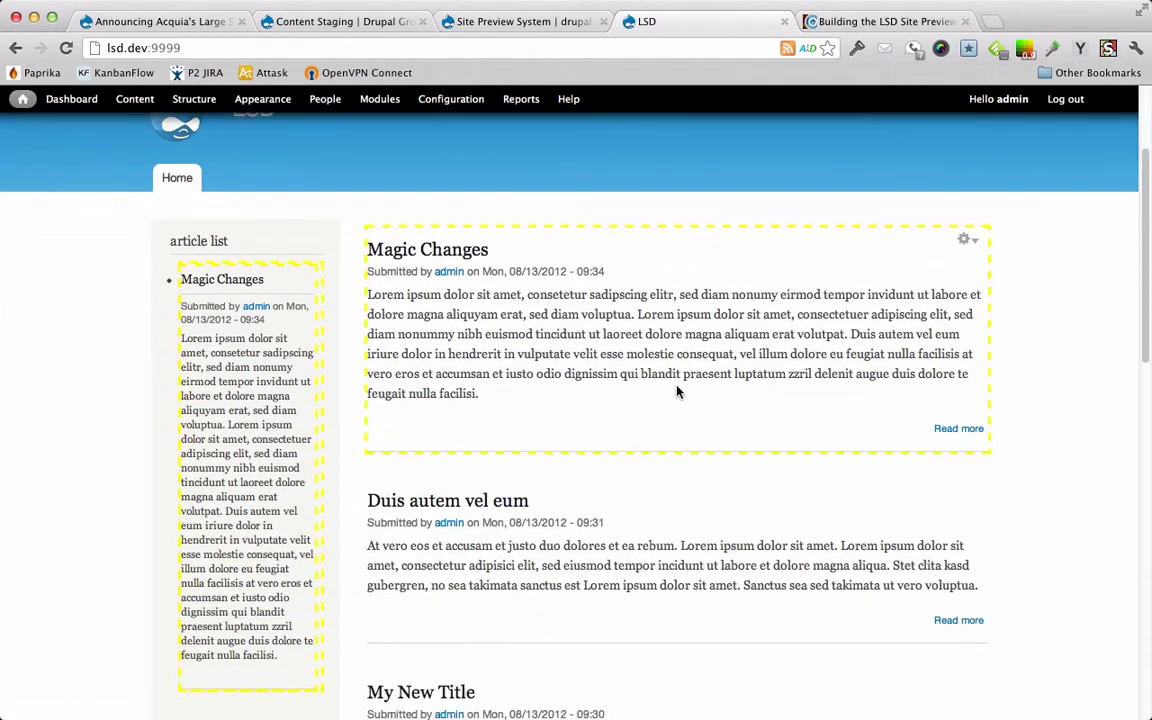
pyautogui.scroll(-5, 677, 391)
pyautogui.click(235, 355)
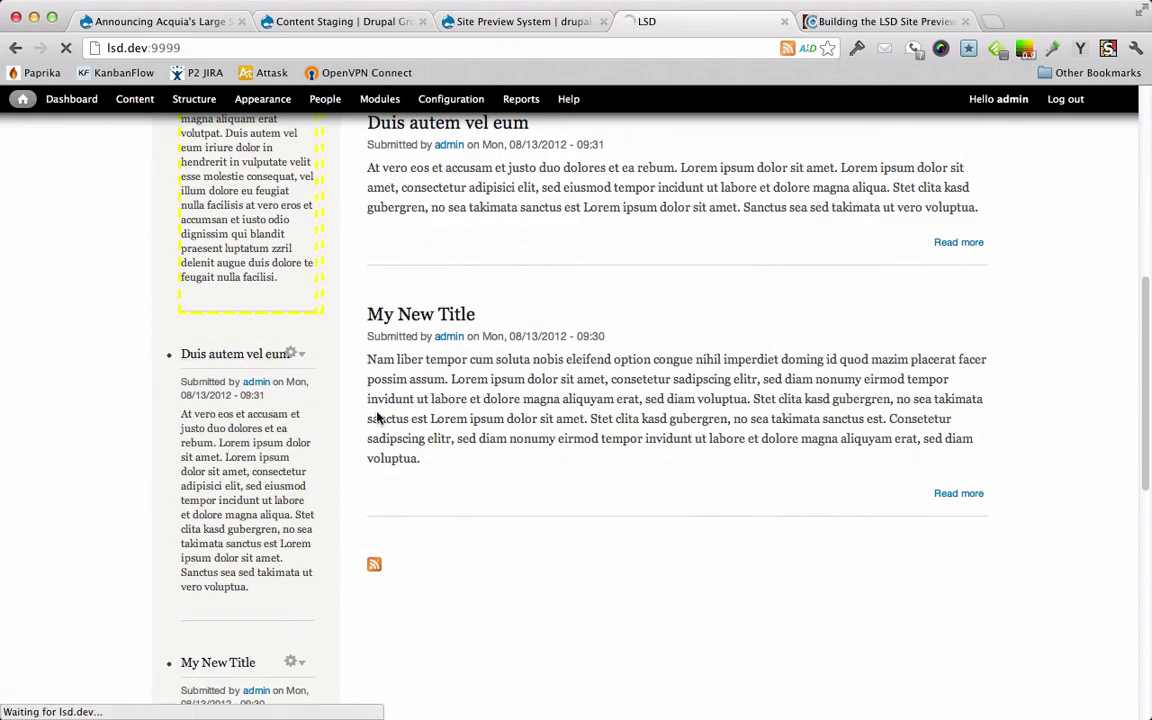
pyautogui.scroll(-4, 580, 413)
pyautogui.scroll(4, 450, 462)
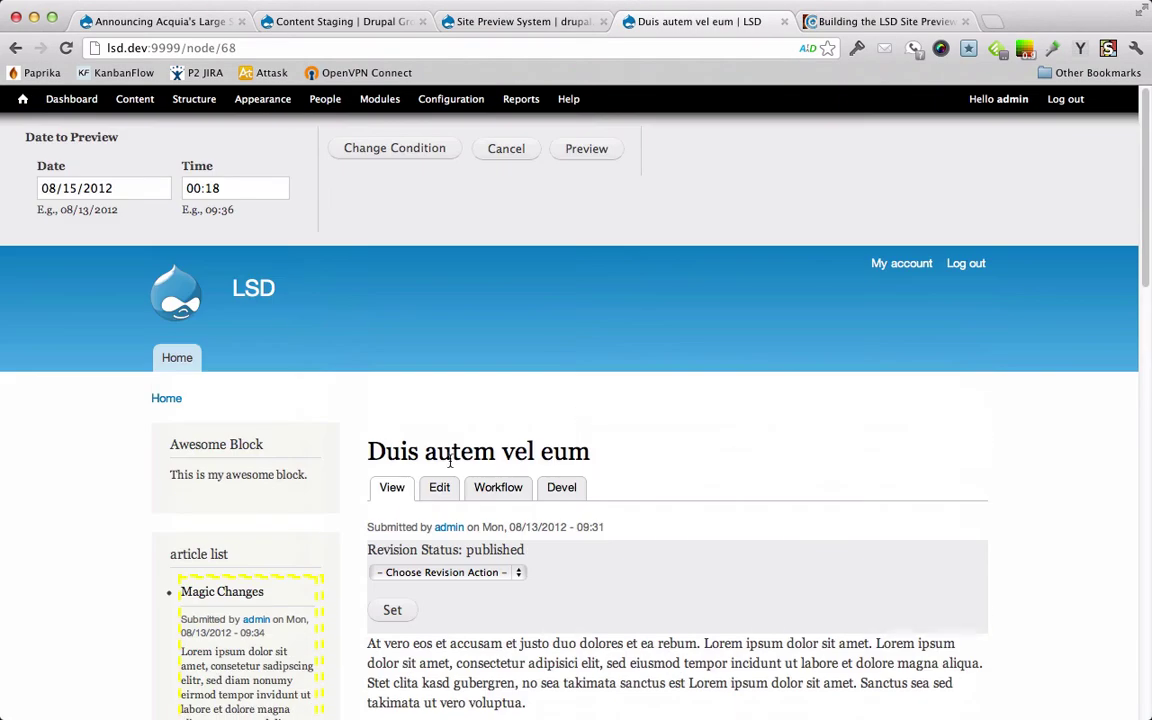
pyautogui.click(507, 150)
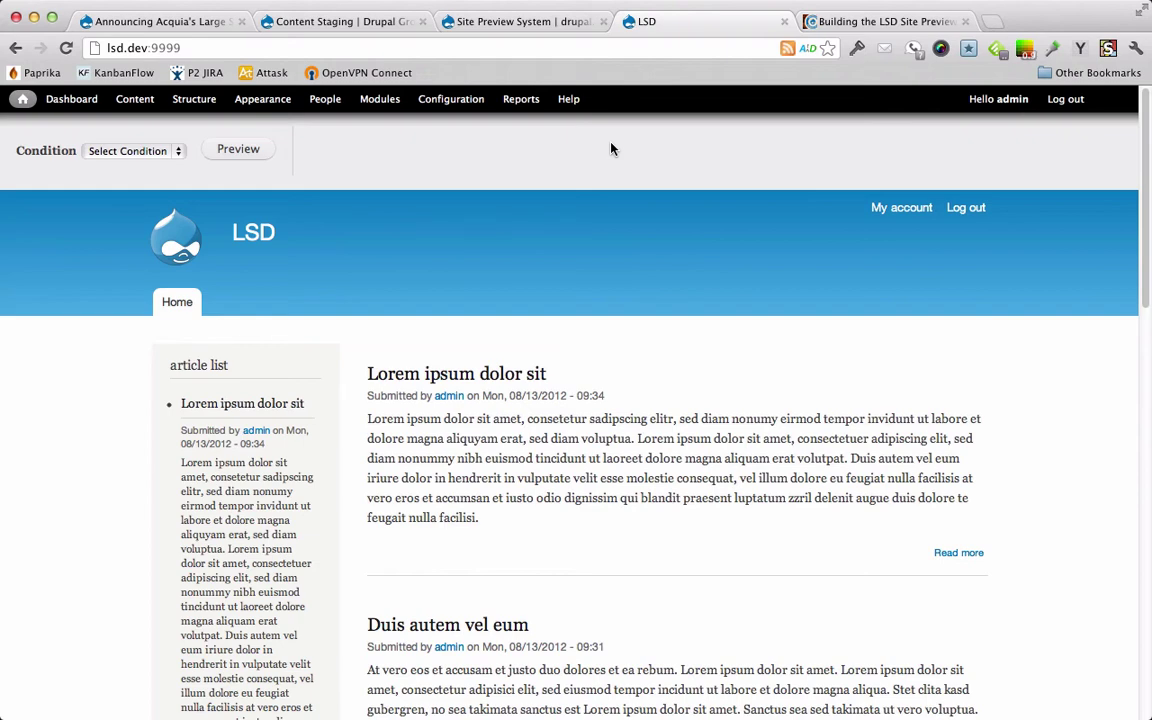
# Open the Lorem ipsum dolor sit article's edit form and retitle it 'Title 3'
pyautogui.click(236, 404)
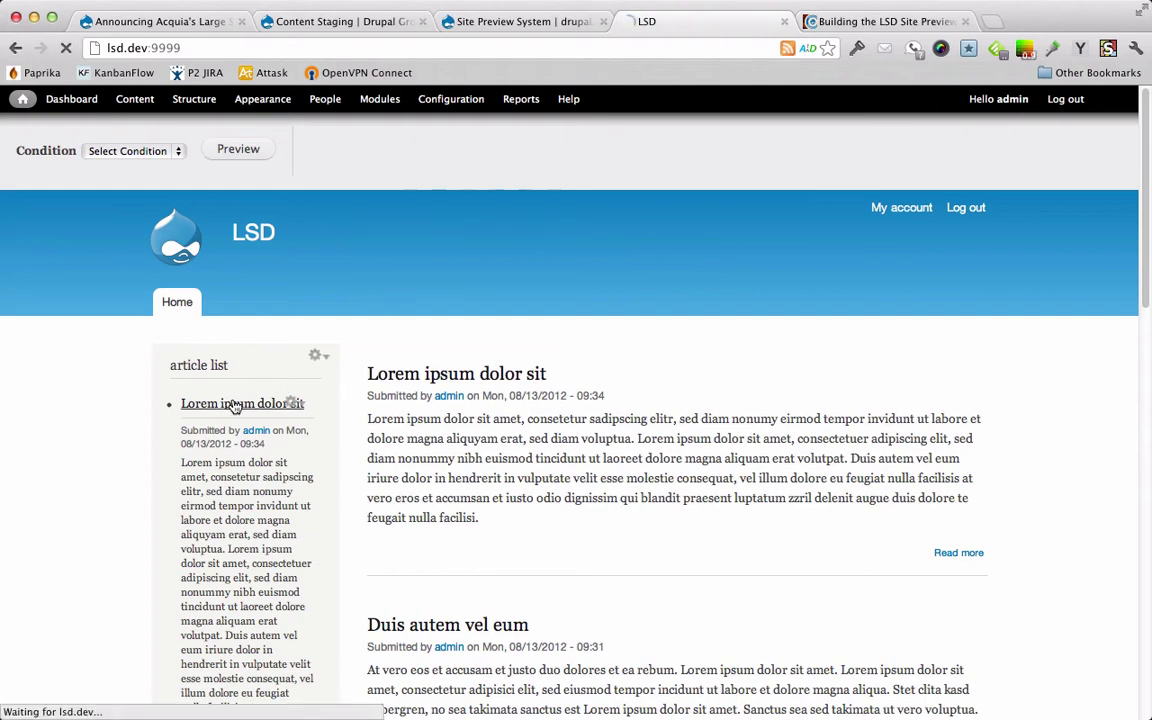
pyautogui.scroll(-2, 628, 320)
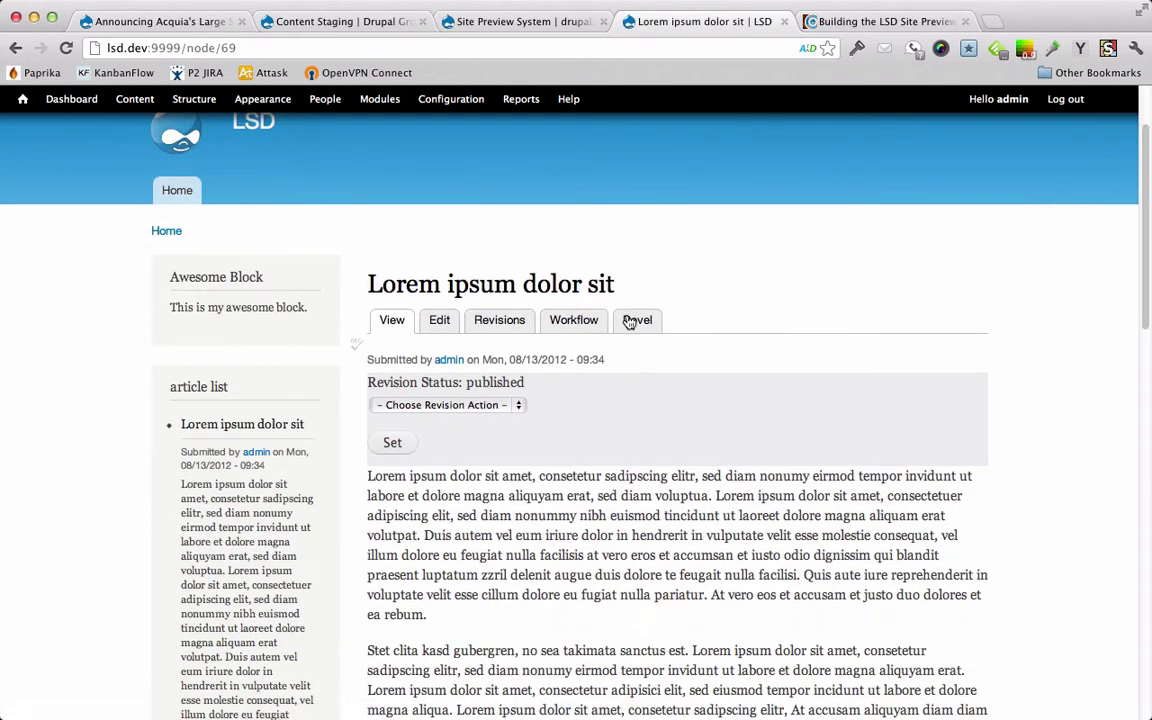
pyautogui.click(438, 320)
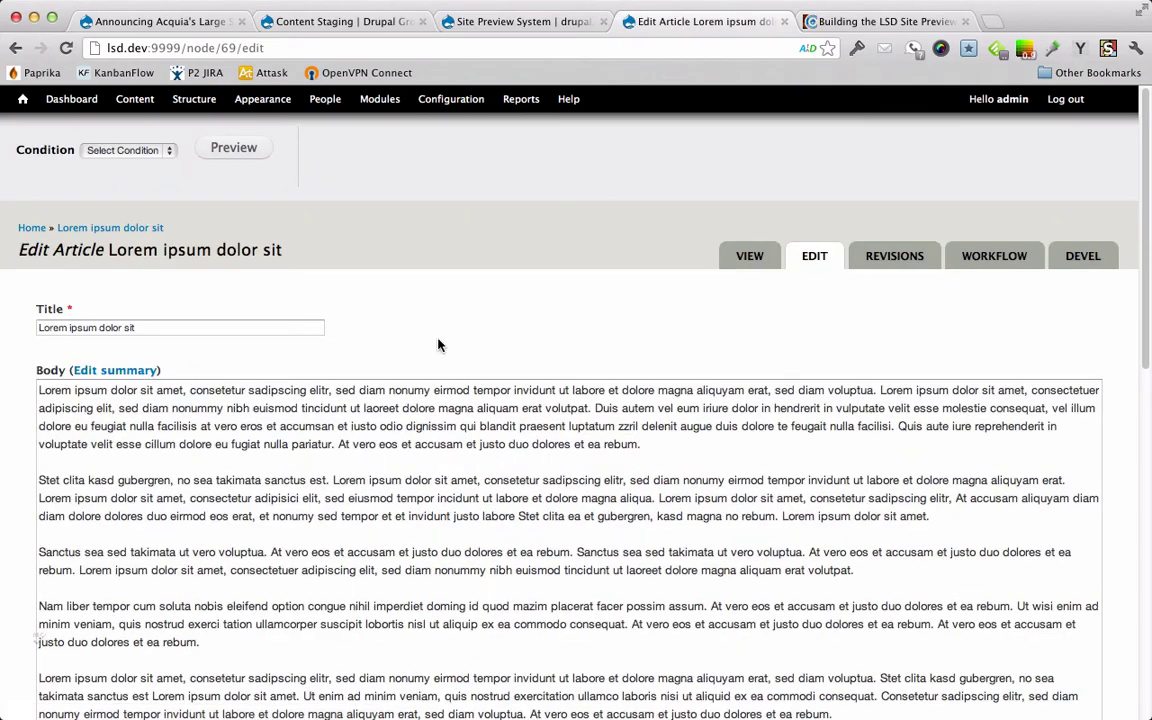
pyautogui.tripleClick(147, 327)
pyautogui.write('Title 3')
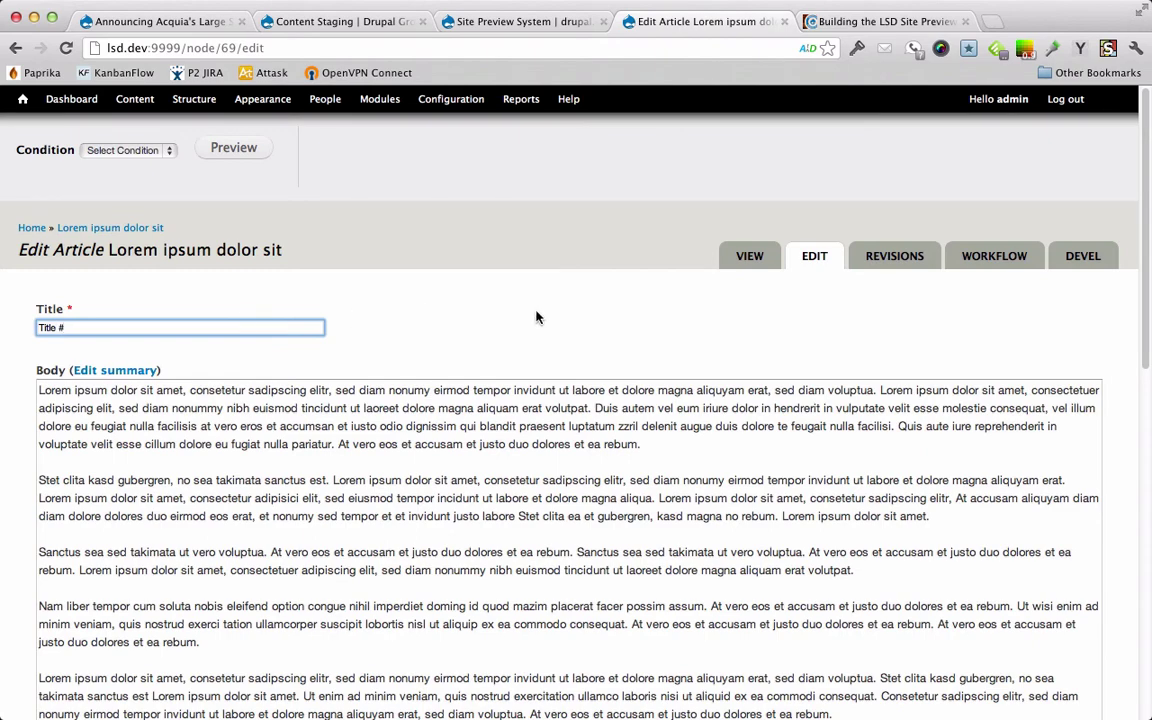
# Assign Test Collection 1, save as a new revision, and return to the published version
pyautogui.scroll(-10, 465, 260)
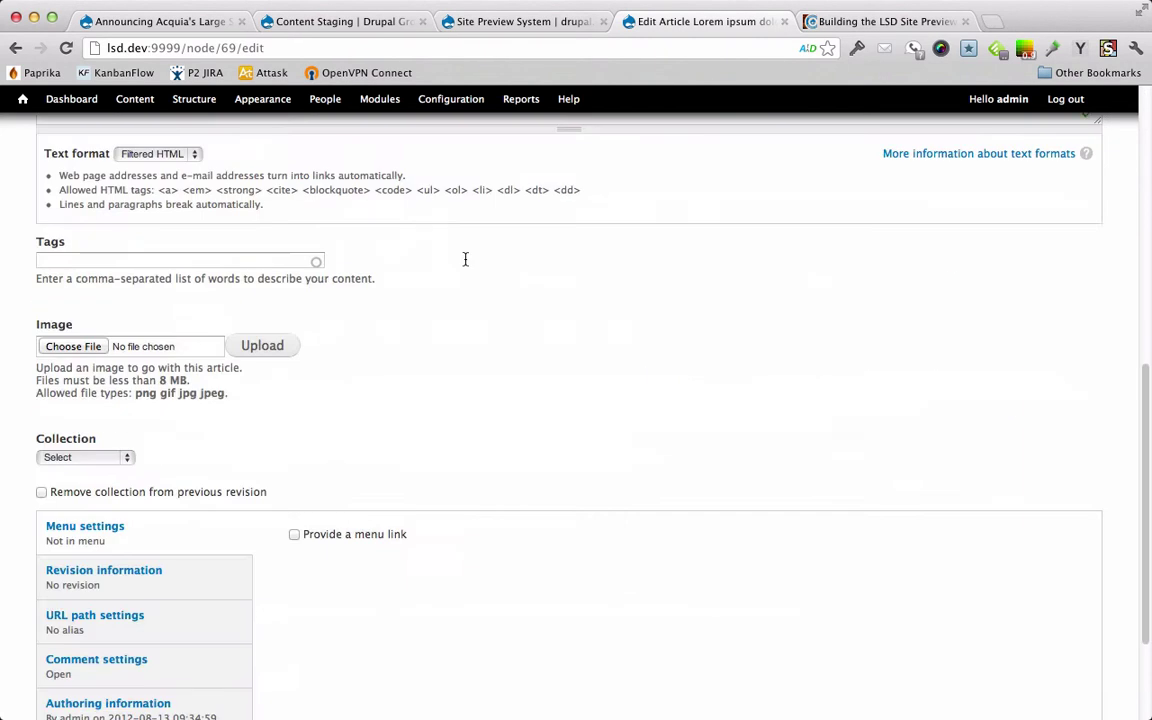
pyautogui.click(89, 346)
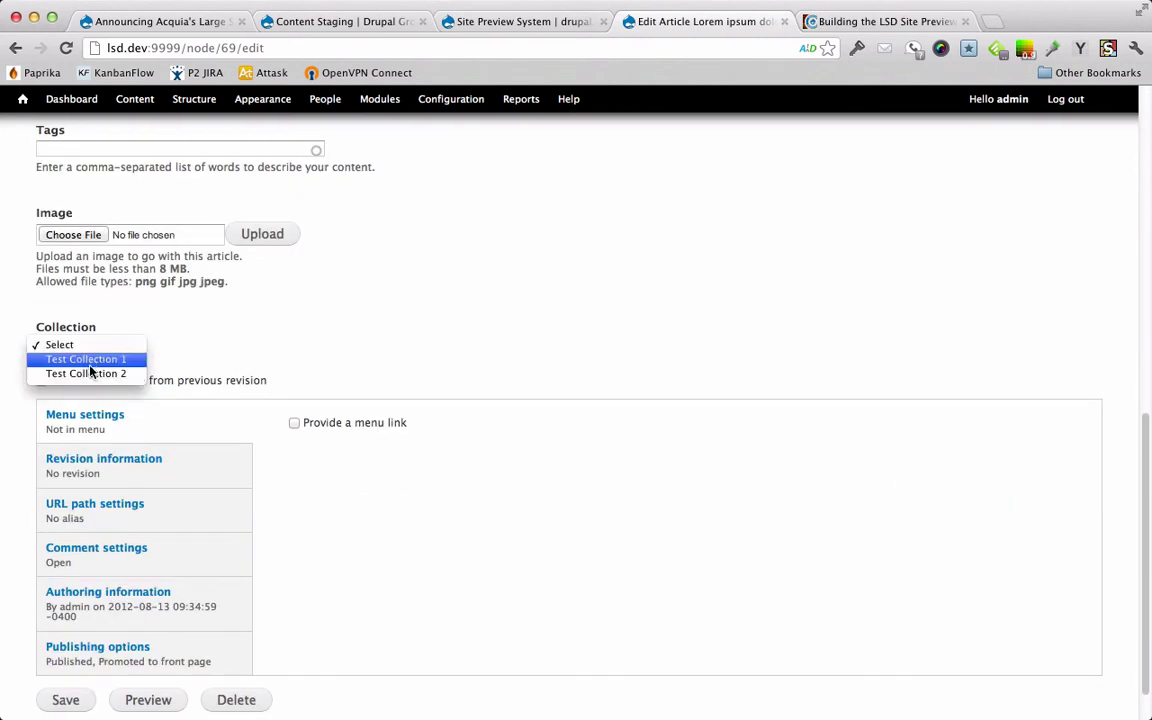
pyautogui.click(263, 362)
pyautogui.press('Down')
pyautogui.scroll(-1, 260, 360)
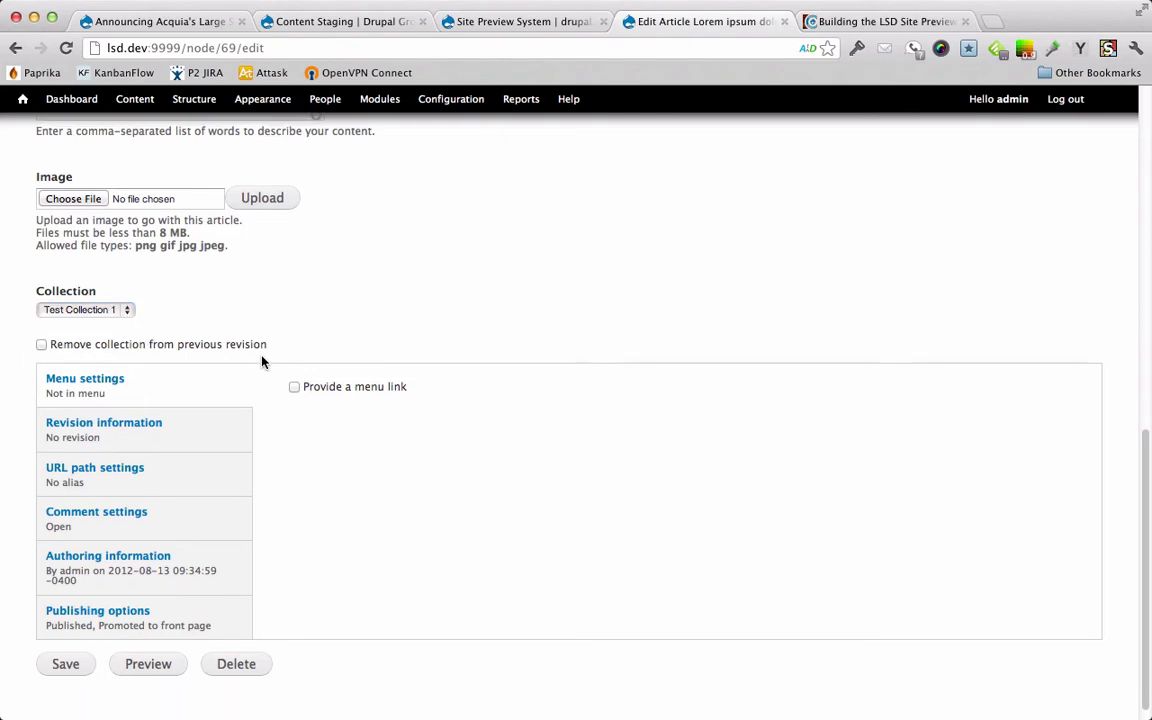
pyautogui.click(75, 648)
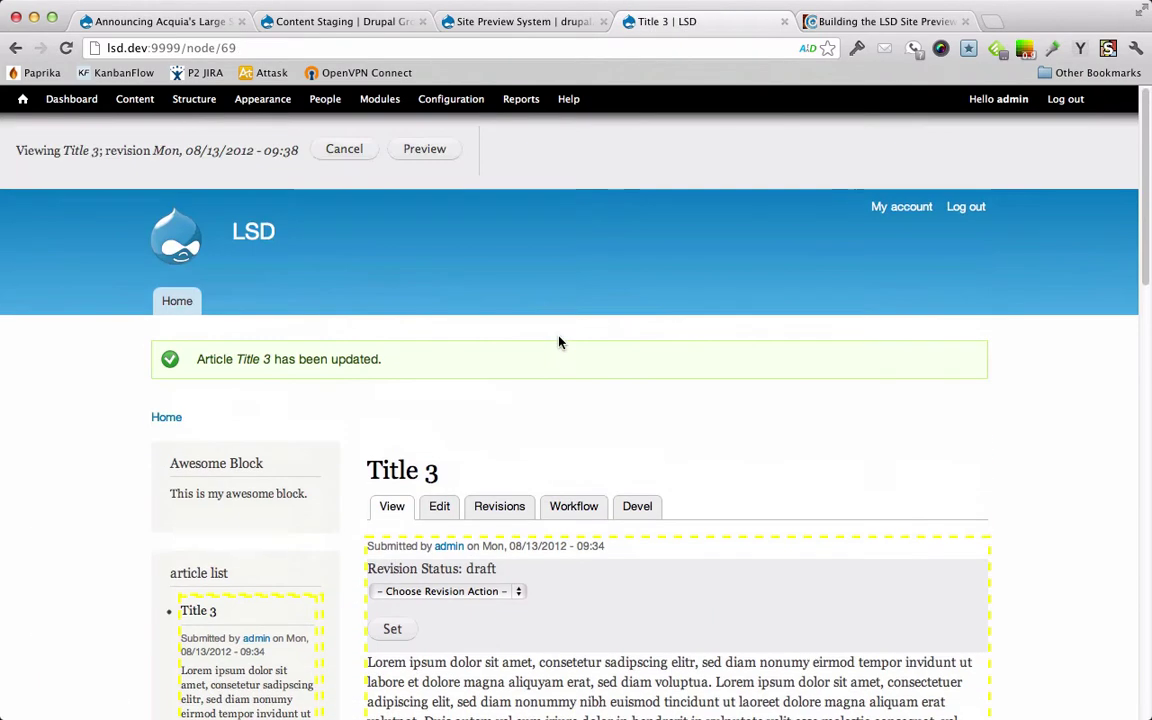
pyautogui.click(340, 148)
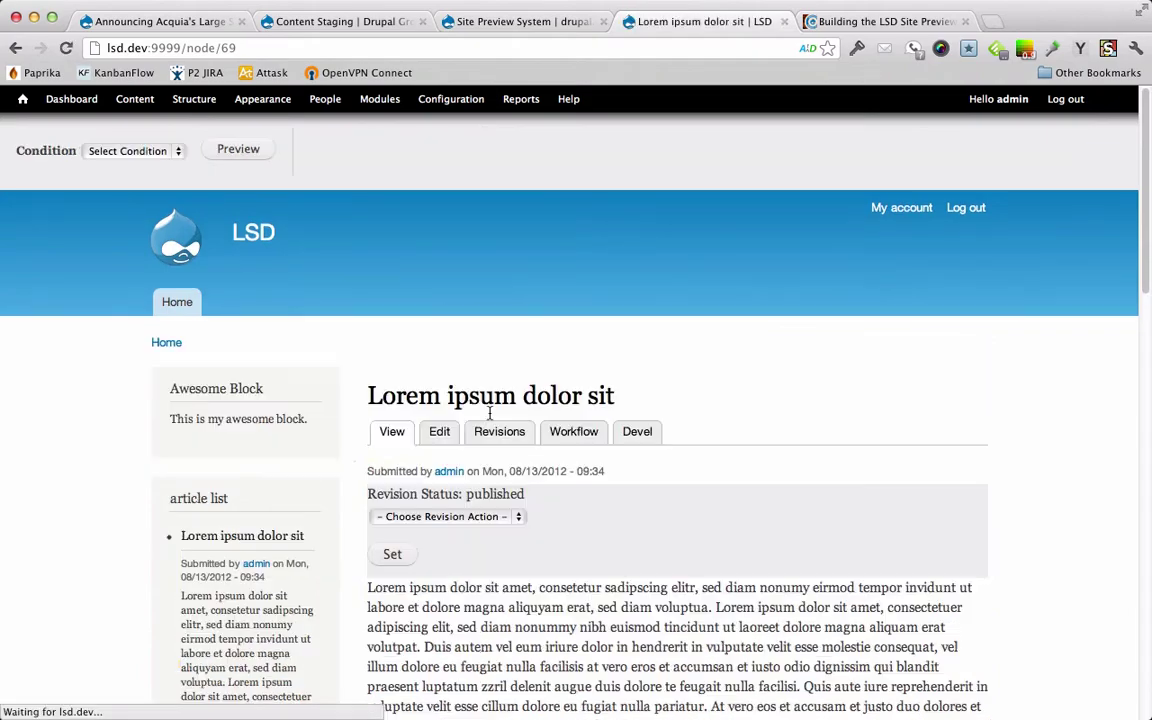
pyautogui.scroll(-10, 247, 447)
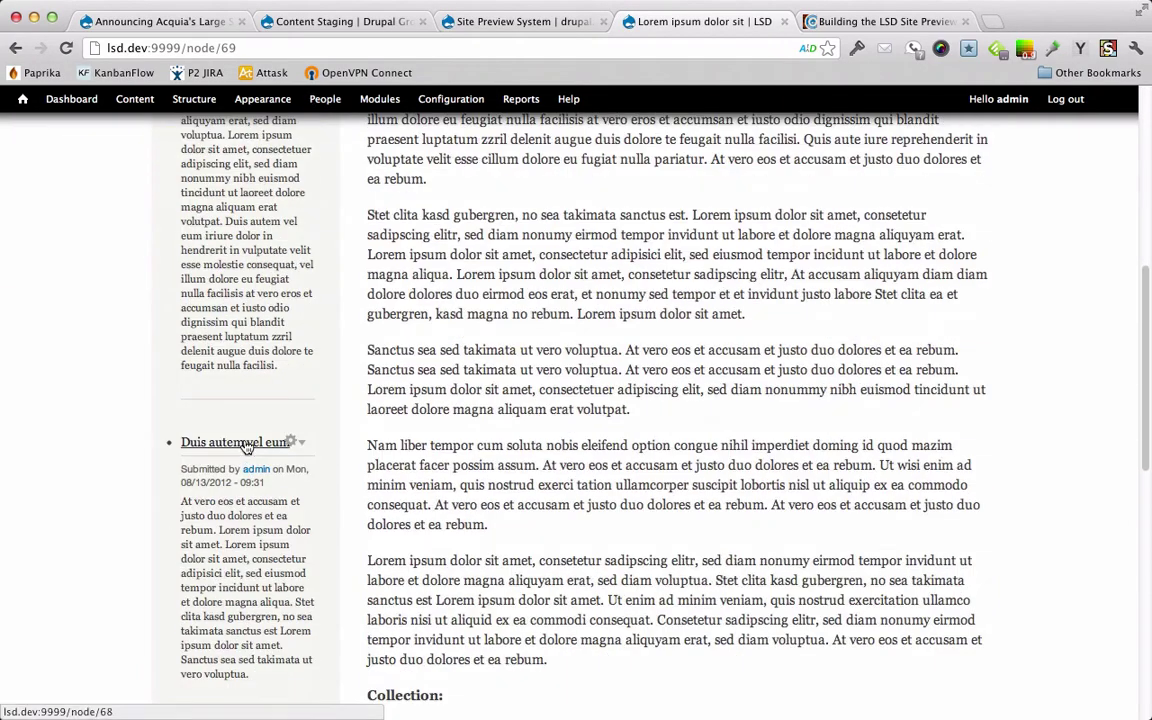
# Open Duis autem vel eum for editing and retitle it 'Title 4'
pyautogui.click(240, 442)
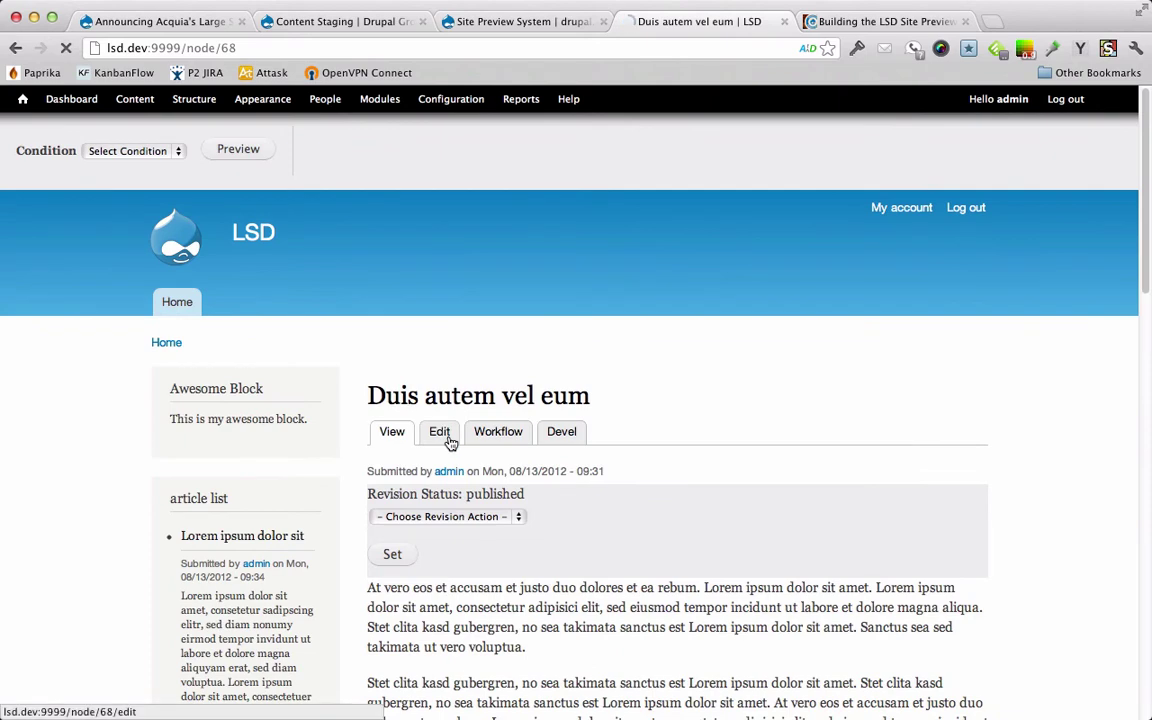
pyautogui.click(451, 443)
pyautogui.moveTo(321, 329); pyautogui.dragTo(2, 279)
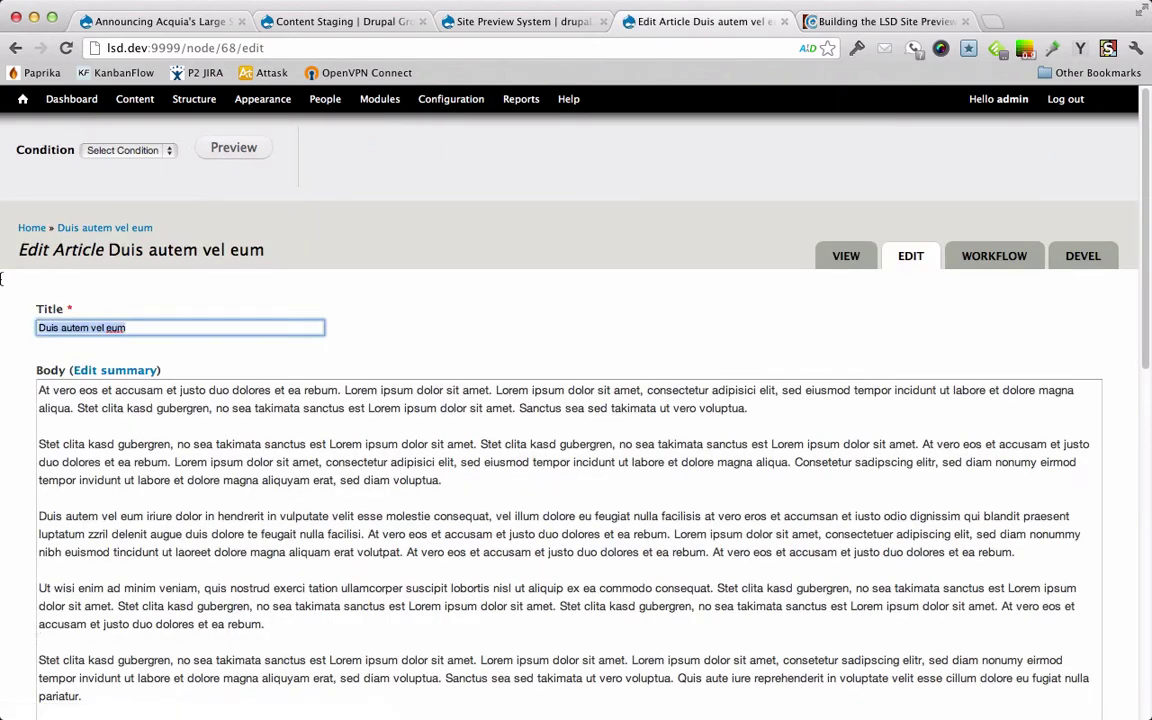
pyautogui.write('Title')
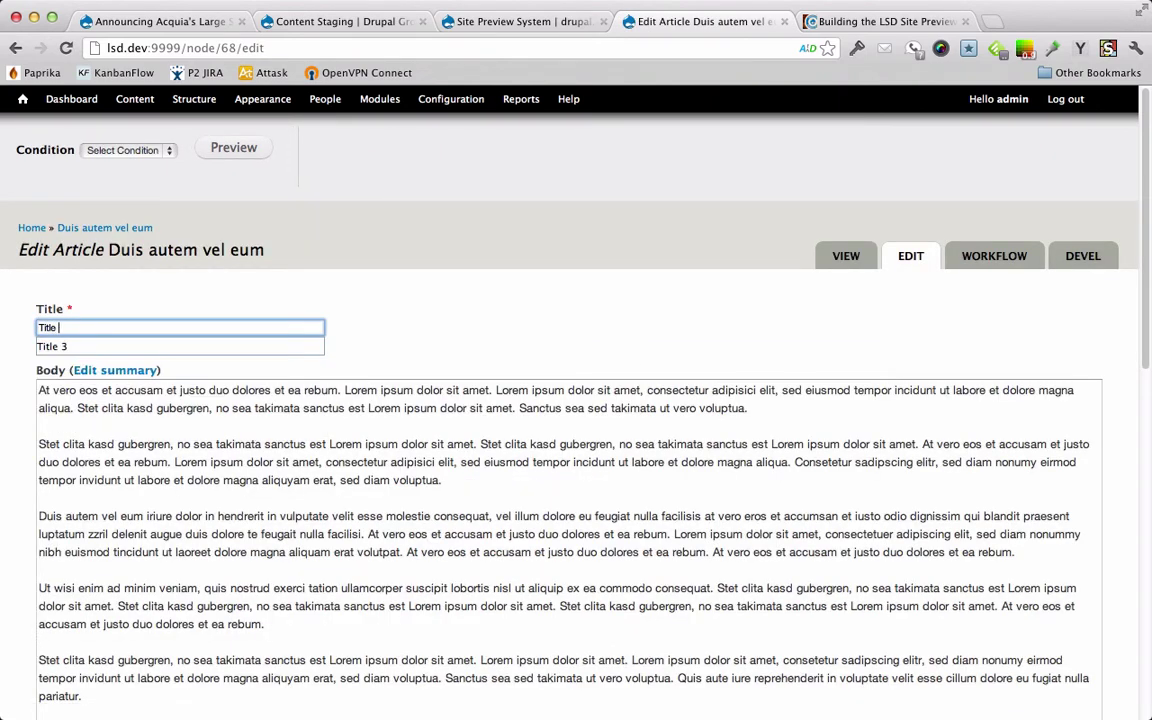
pyautogui.write(' 4')
# Switch the collection to Test Collection 1, save the draft, and return to the published page
pyautogui.scroll(-5, 465, 288)
pyautogui.scroll(-3, 465, 288)
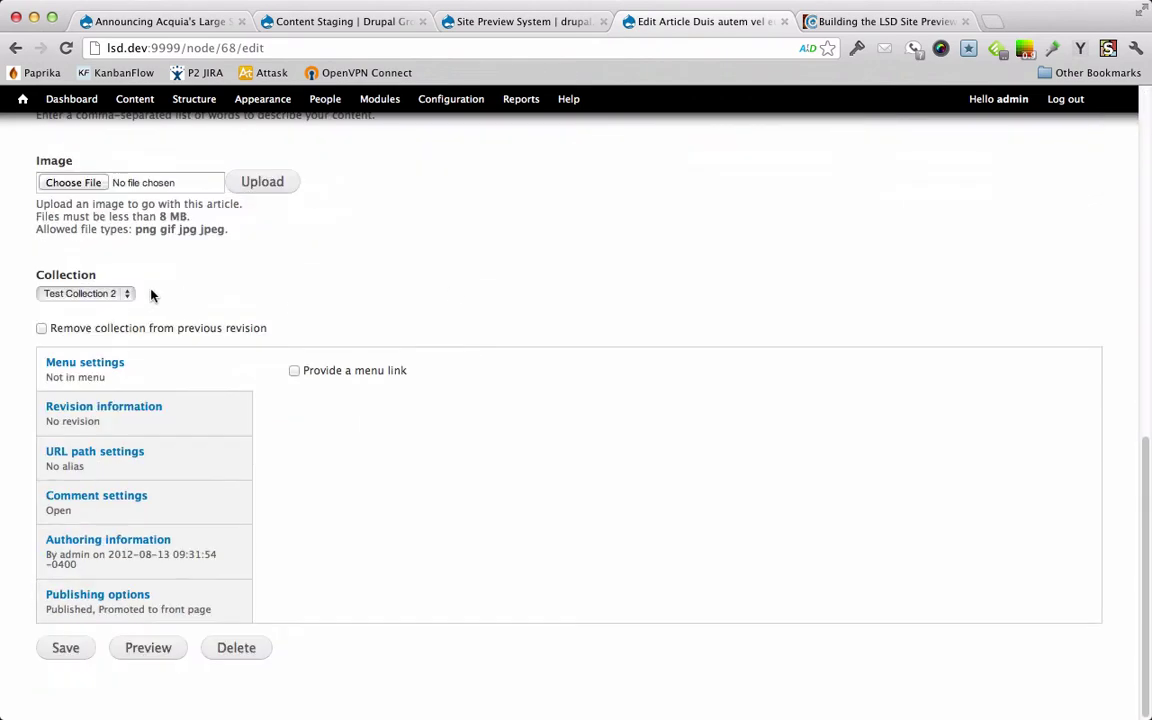
pyautogui.click(85, 293)
pyautogui.click(85, 277)
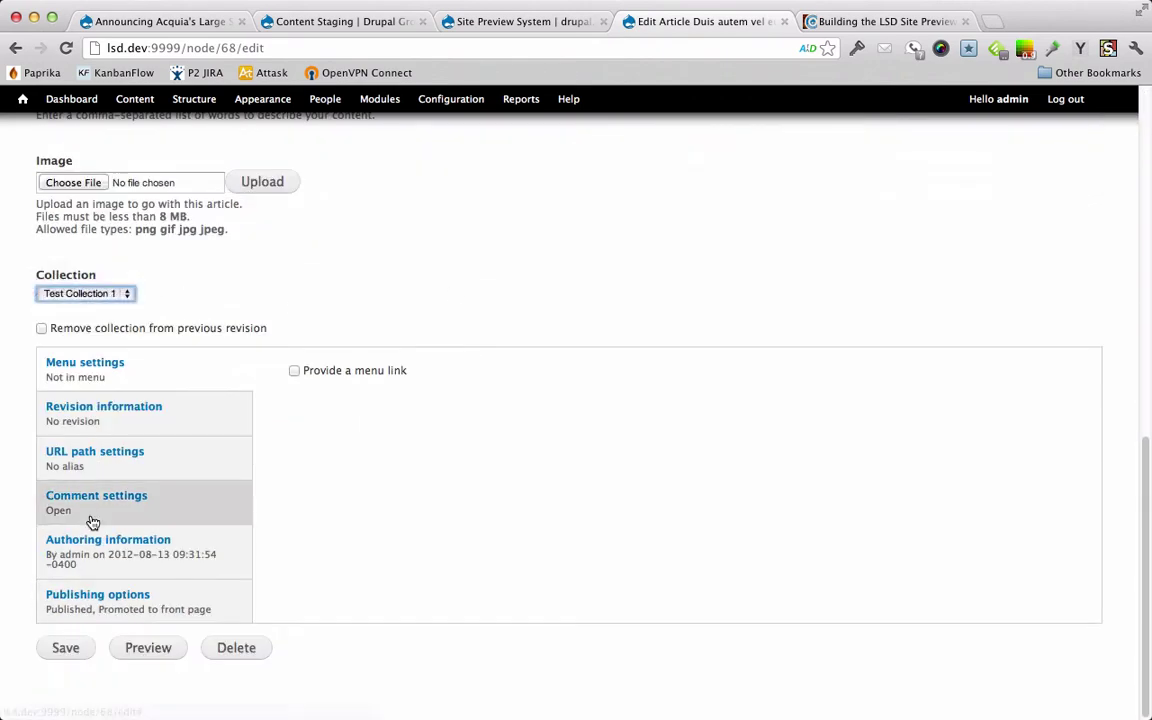
pyautogui.click(63, 650)
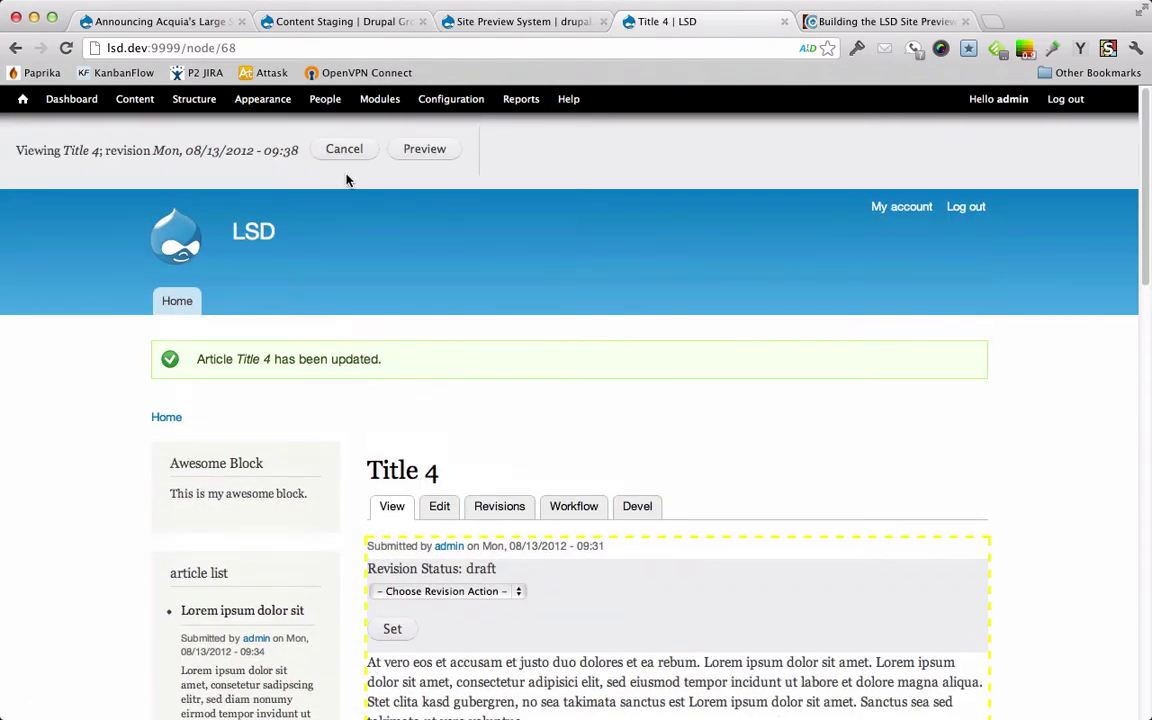
pyautogui.click(344, 150)
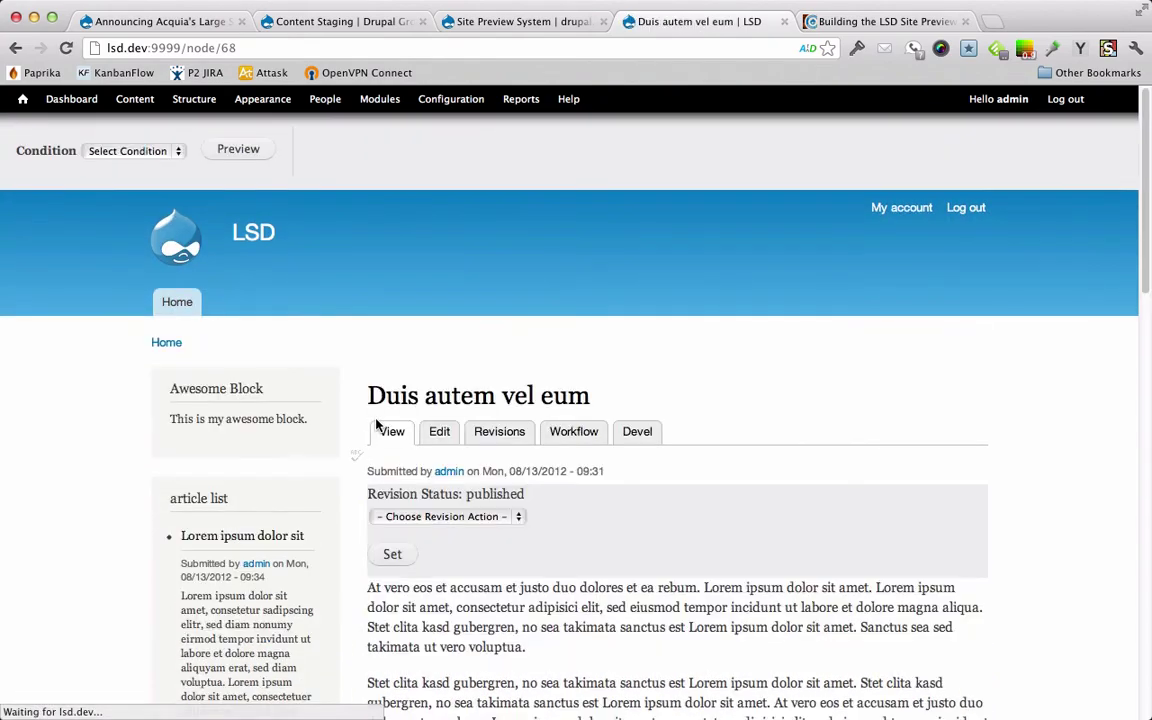
pyautogui.scroll(-15, 377, 425)
# Open My New Title's edit form and replace its title with 'Title 5'
pyautogui.click(220, 330)
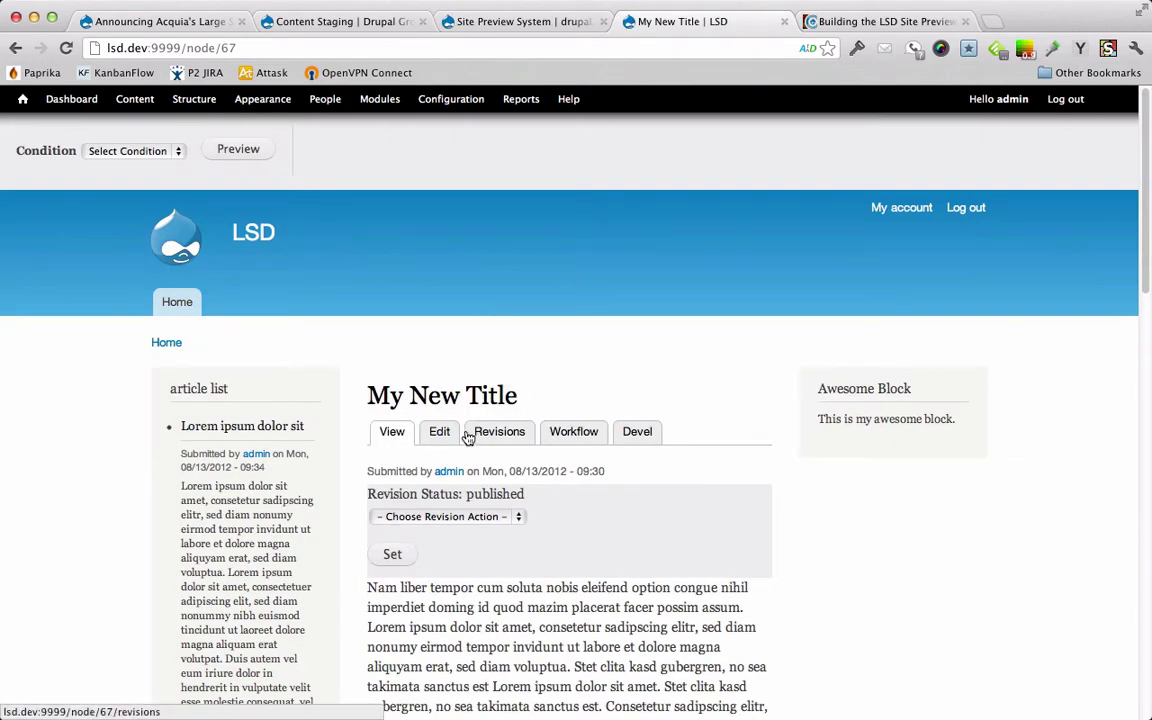
pyautogui.click(446, 436)
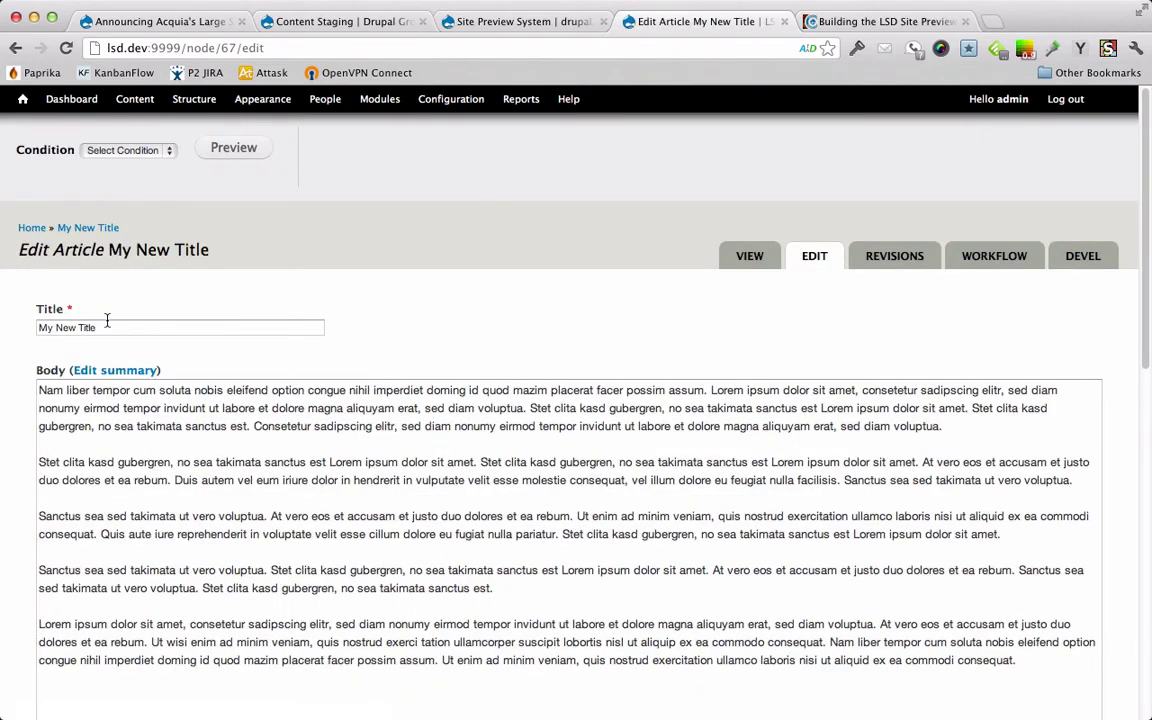
pyautogui.click(107, 327)
pyautogui.press('super+a')
pyautogui.write('Title')
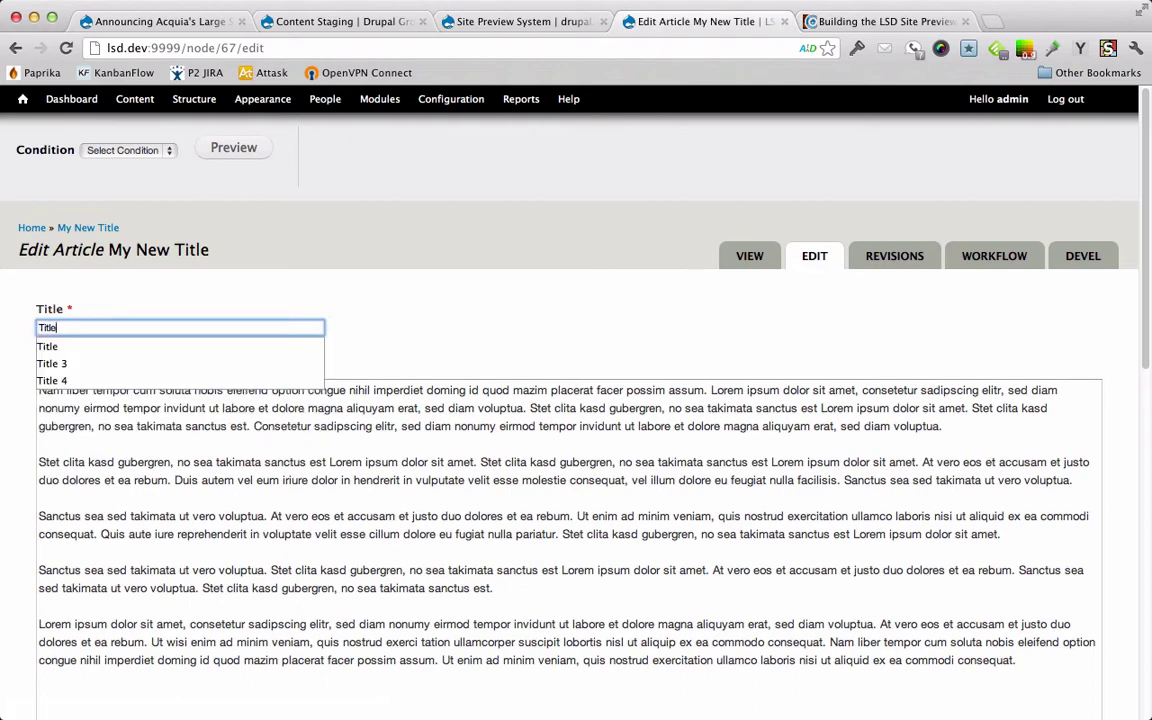
pyautogui.write(' 6')
# Put the article in Test Collection 1, save it, and leave the draft preview
pyautogui.scroll(-5, 419, 290)
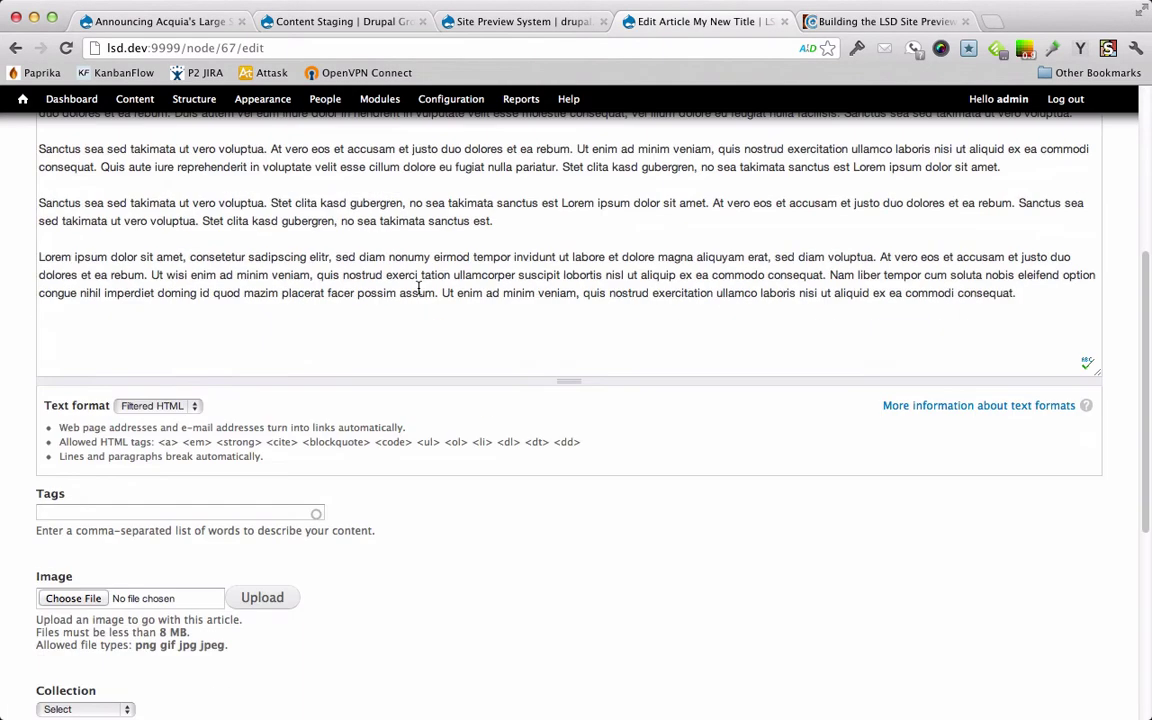
pyautogui.scroll(-8, 419, 290)
pyautogui.click(95, 293)
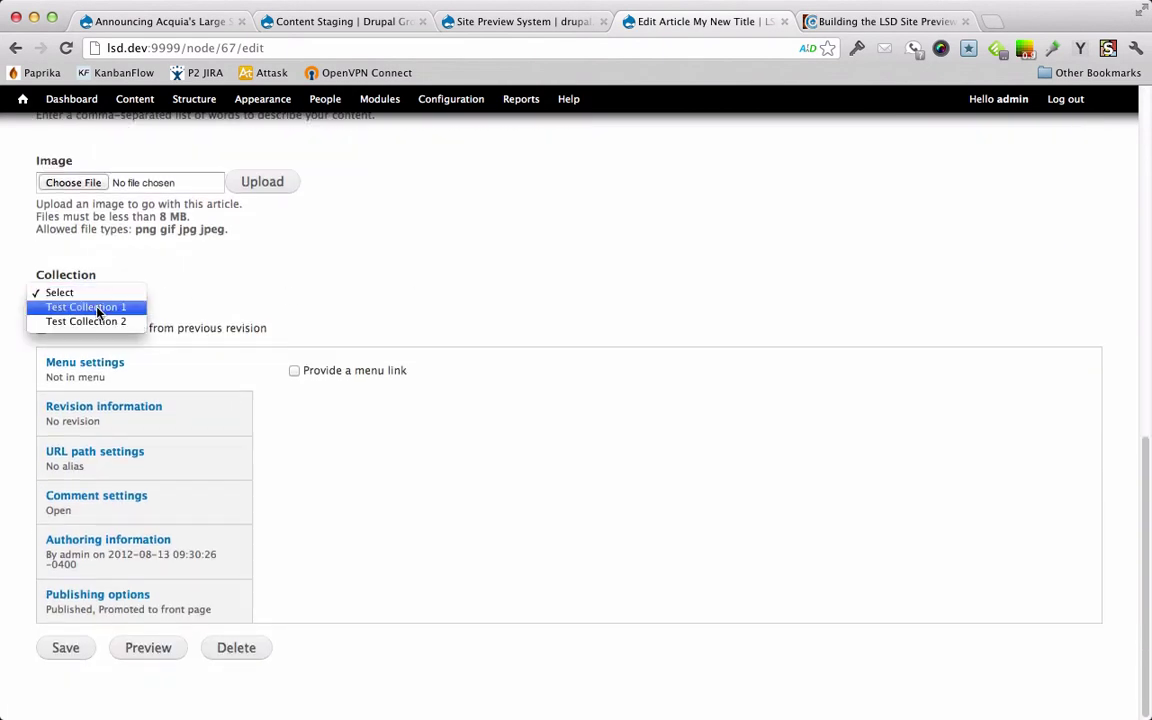
pyautogui.click(97, 309)
pyautogui.click(64, 648)
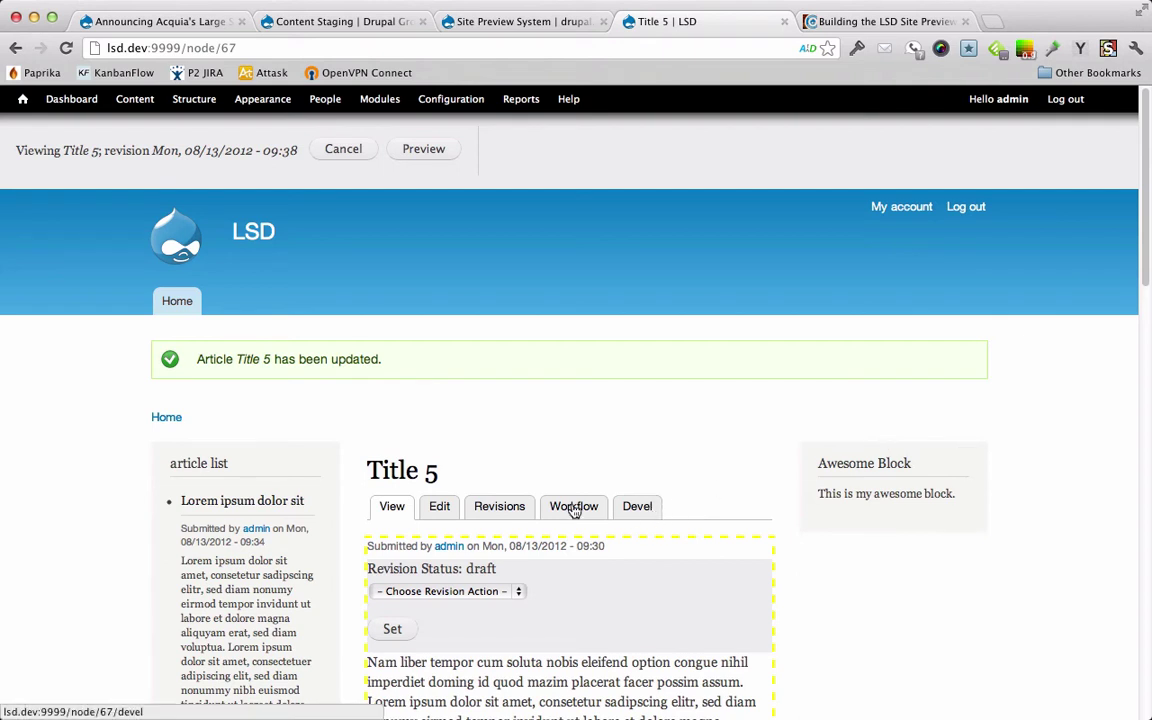
pyautogui.click(339, 160)
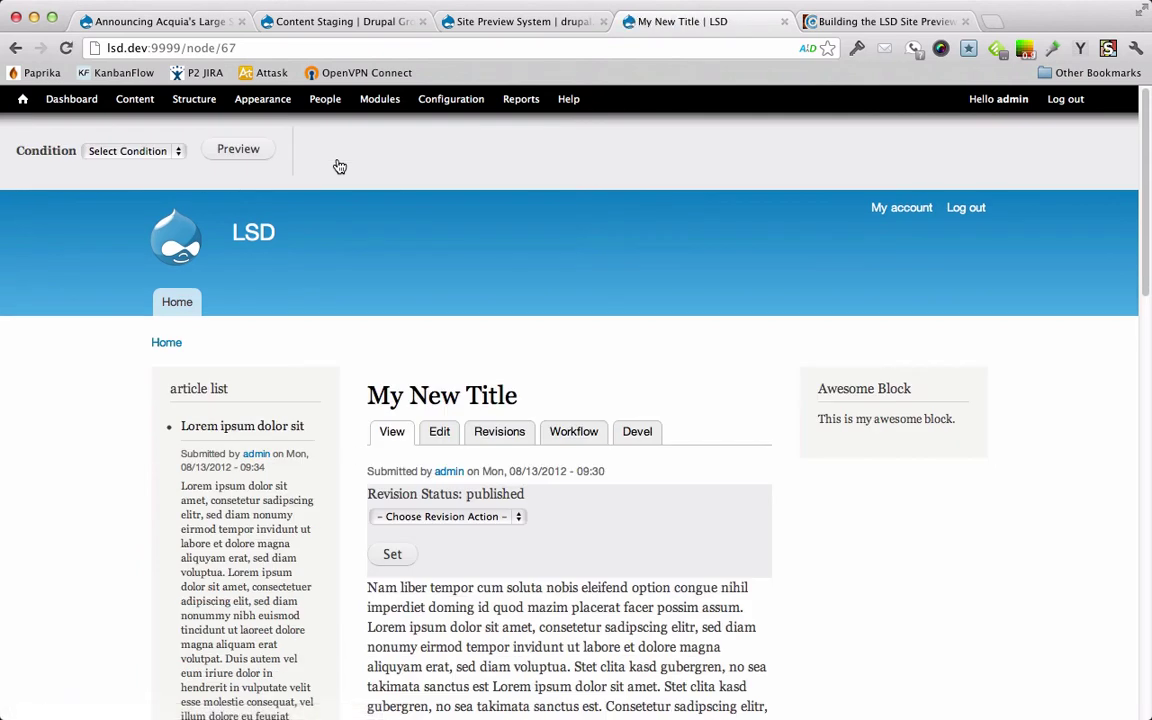
# Reset the Content Revisions filters, then filter by Test Collection 1 to list drafts Title 3–5
pyautogui.click(135, 98)
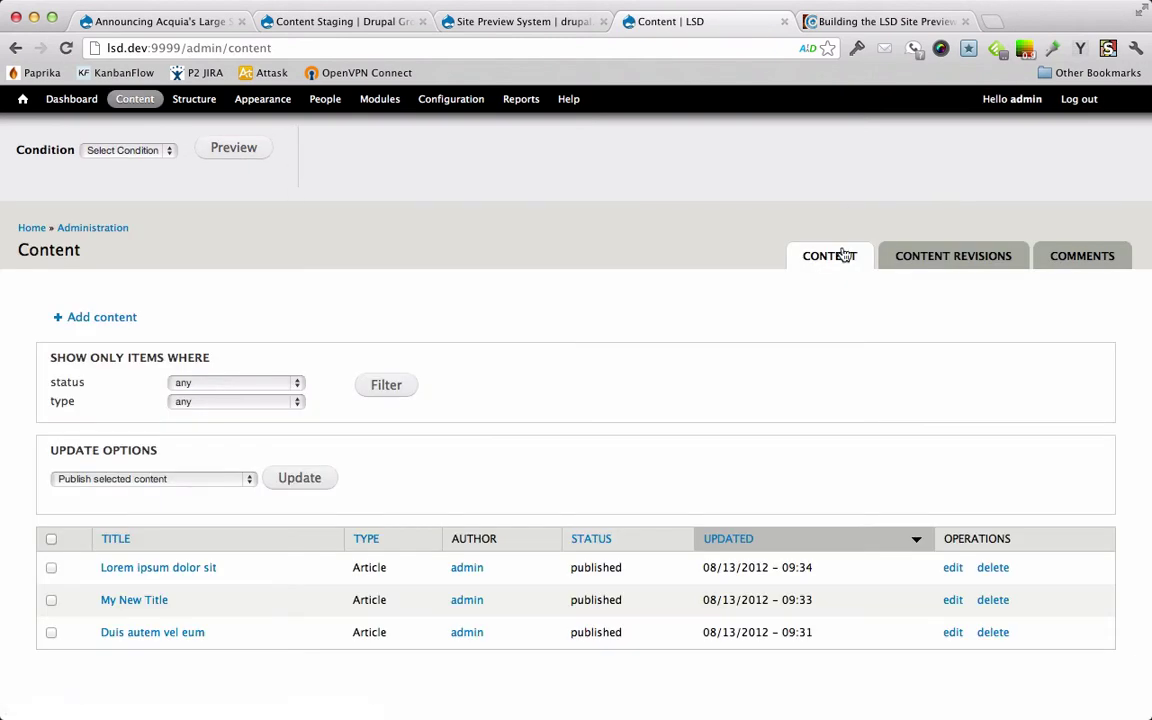
pyautogui.click(960, 262)
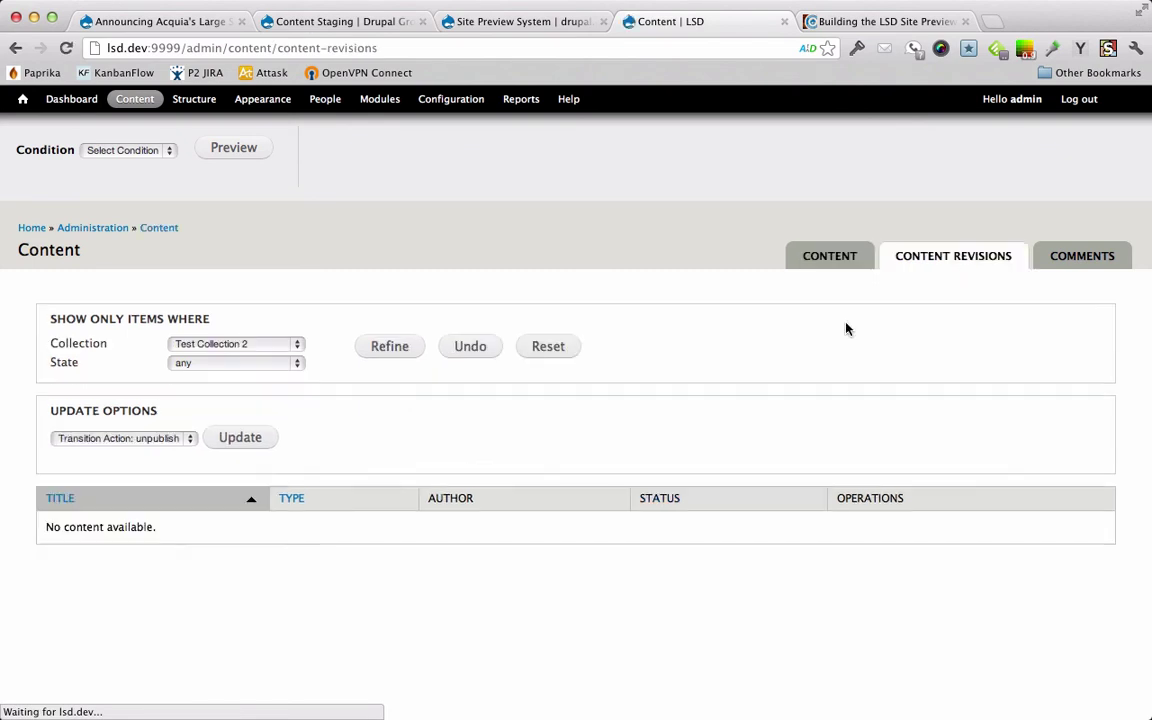
pyautogui.click(545, 347)
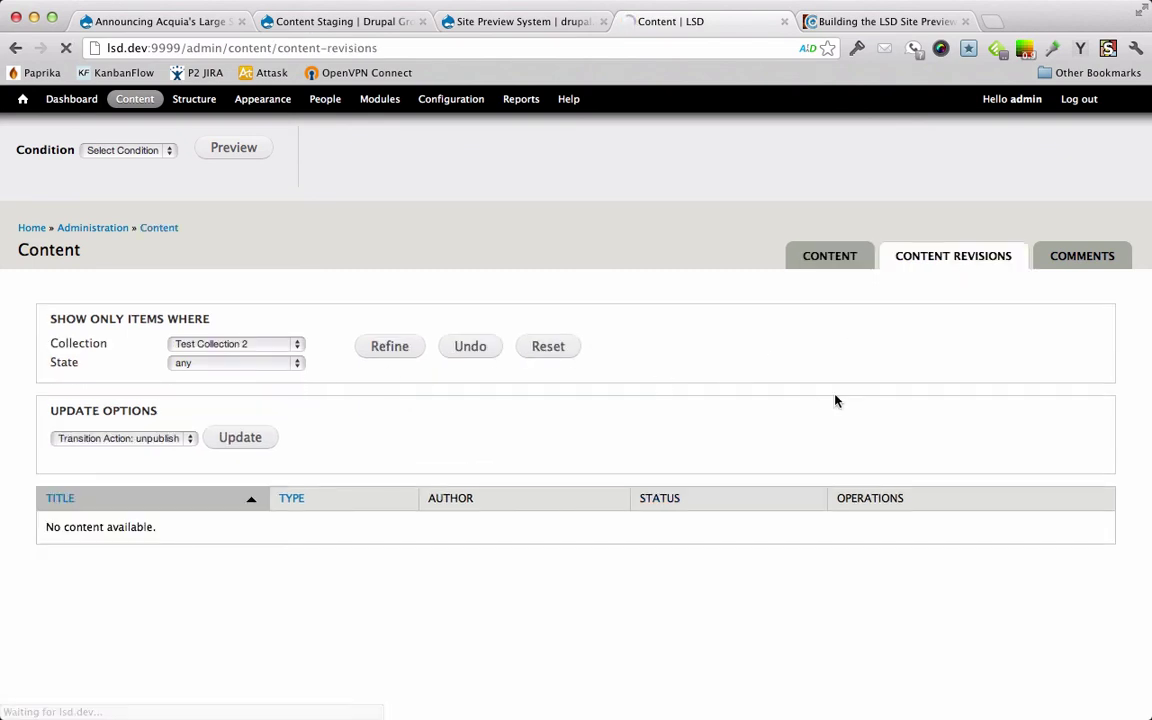
pyautogui.scroll(-3, 836, 401)
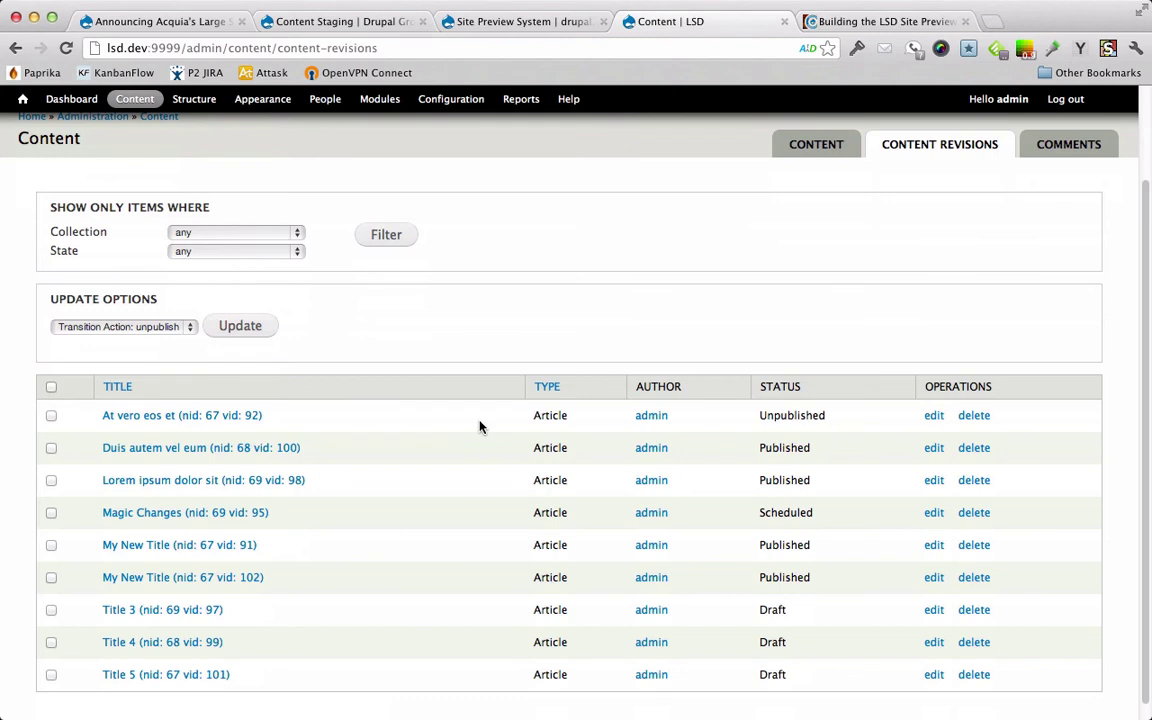
pyautogui.scroll(-1, 479, 427)
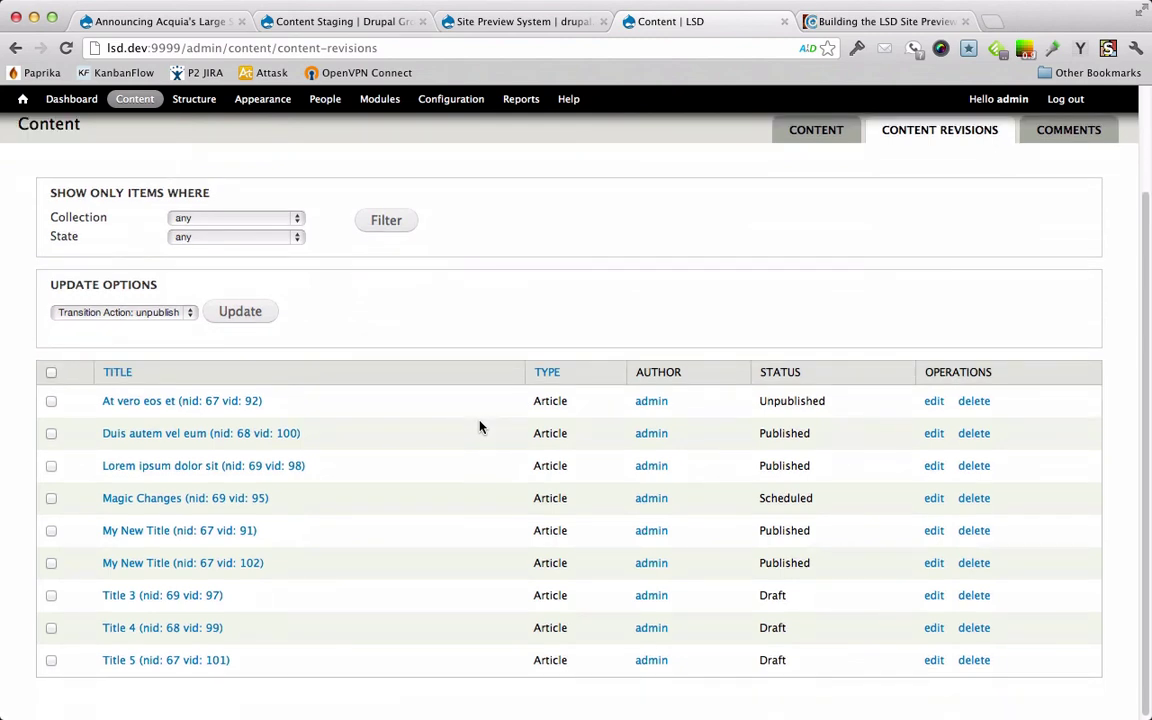
pyautogui.scroll(1, 479, 427)
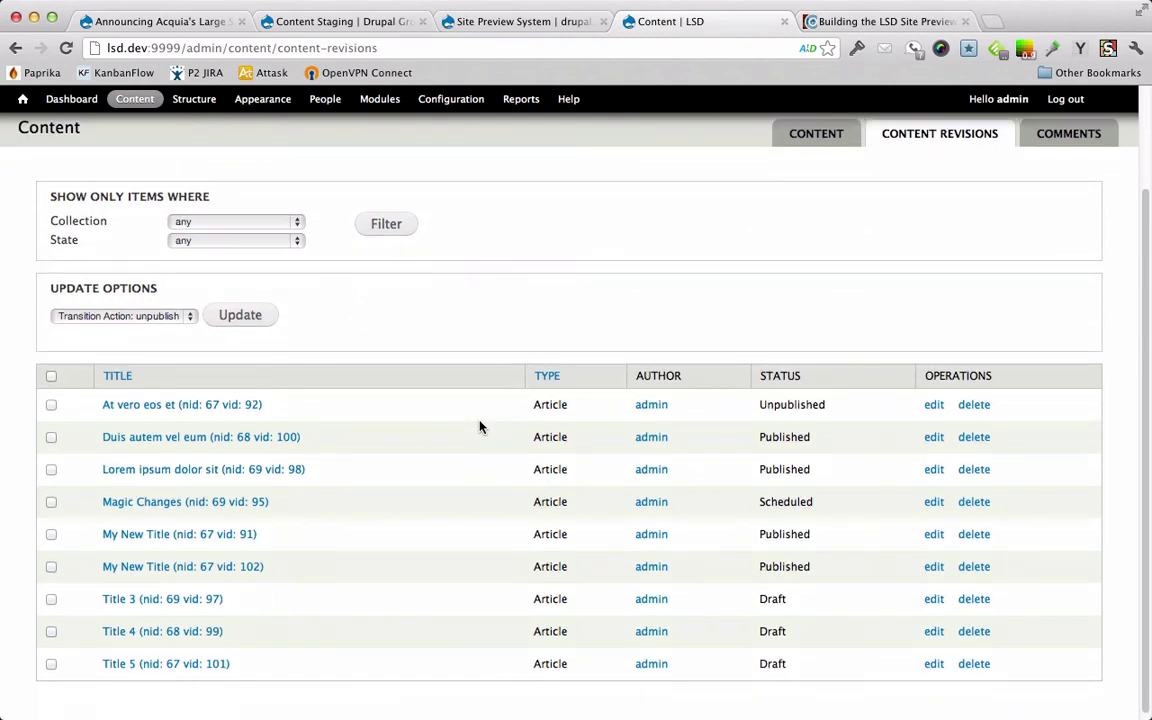
pyautogui.click(267, 230)
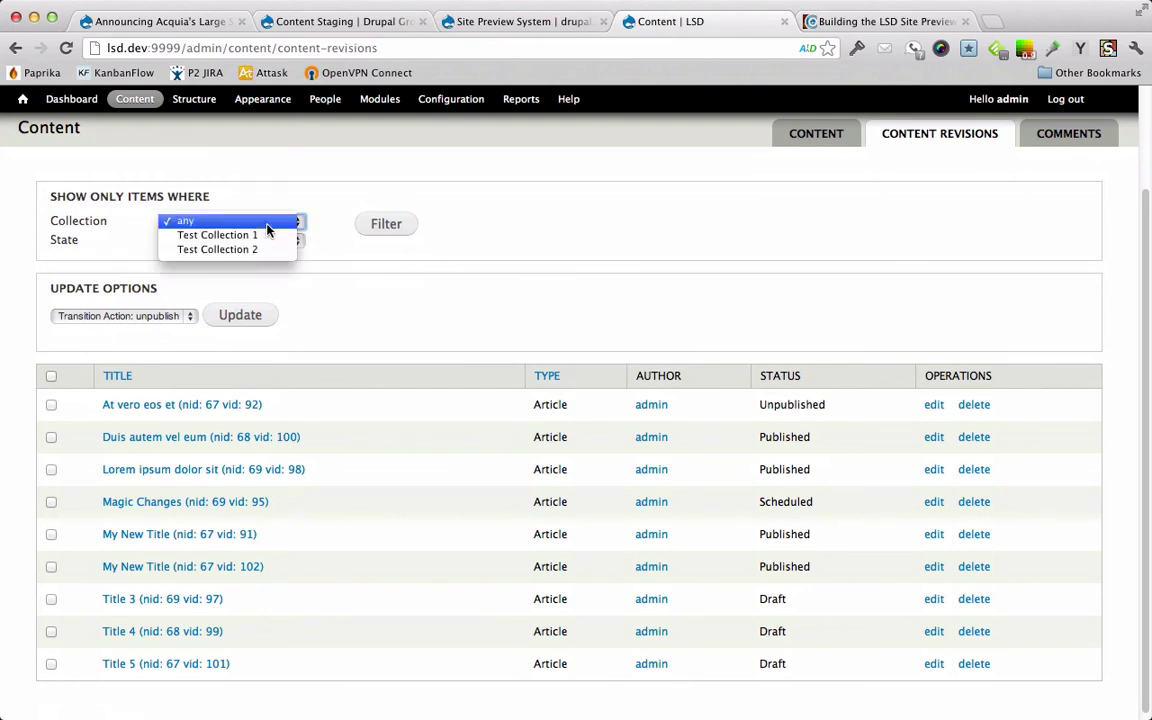
pyautogui.click(257, 237)
pyautogui.click(414, 223)
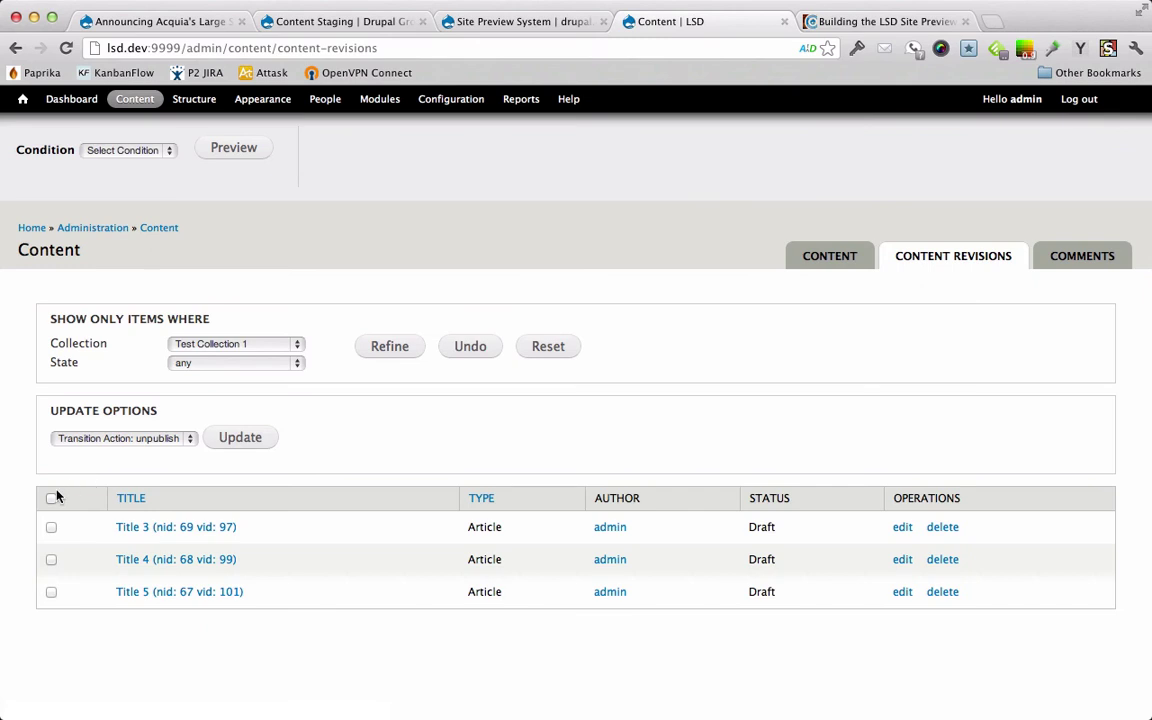
# Select all three draft revisions and apply 'Transition Action: publish' to them
pyautogui.click(51, 499)
pyautogui.click(68, 440)
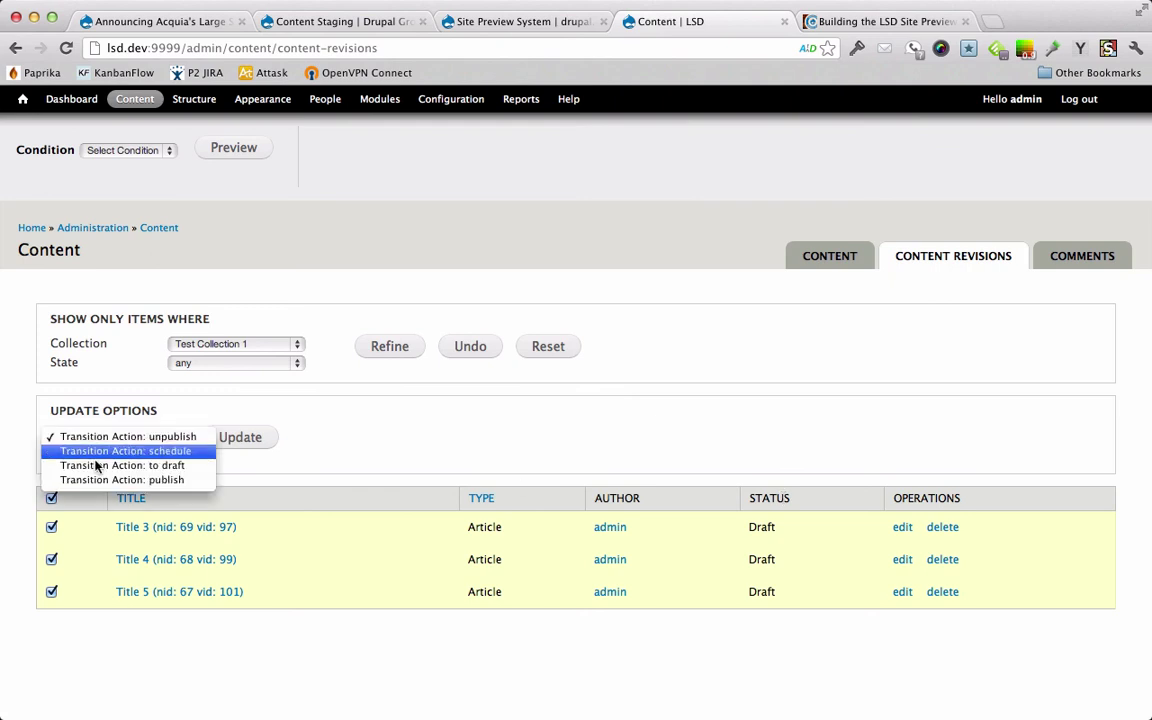
pyautogui.click(240, 437)
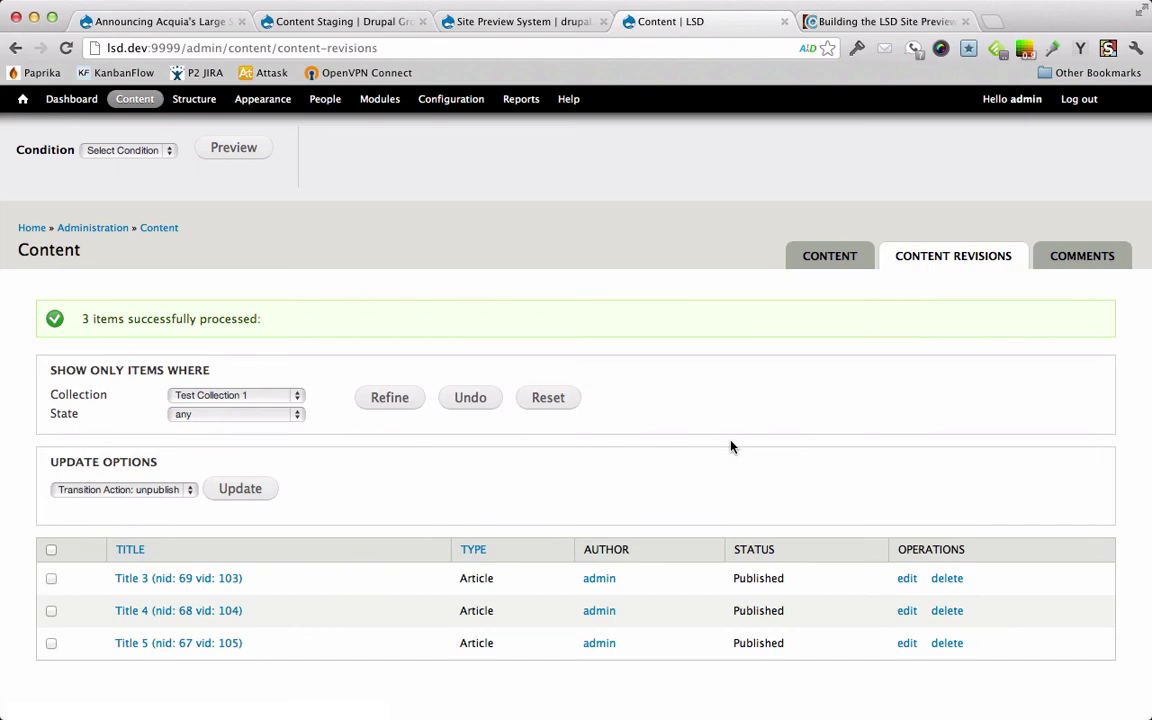
# View the LSD front page and check that it lists Title 3, Title 4 and Title 5
pyautogui.click(22, 98)
pyautogui.scroll(-10, 527, 350)
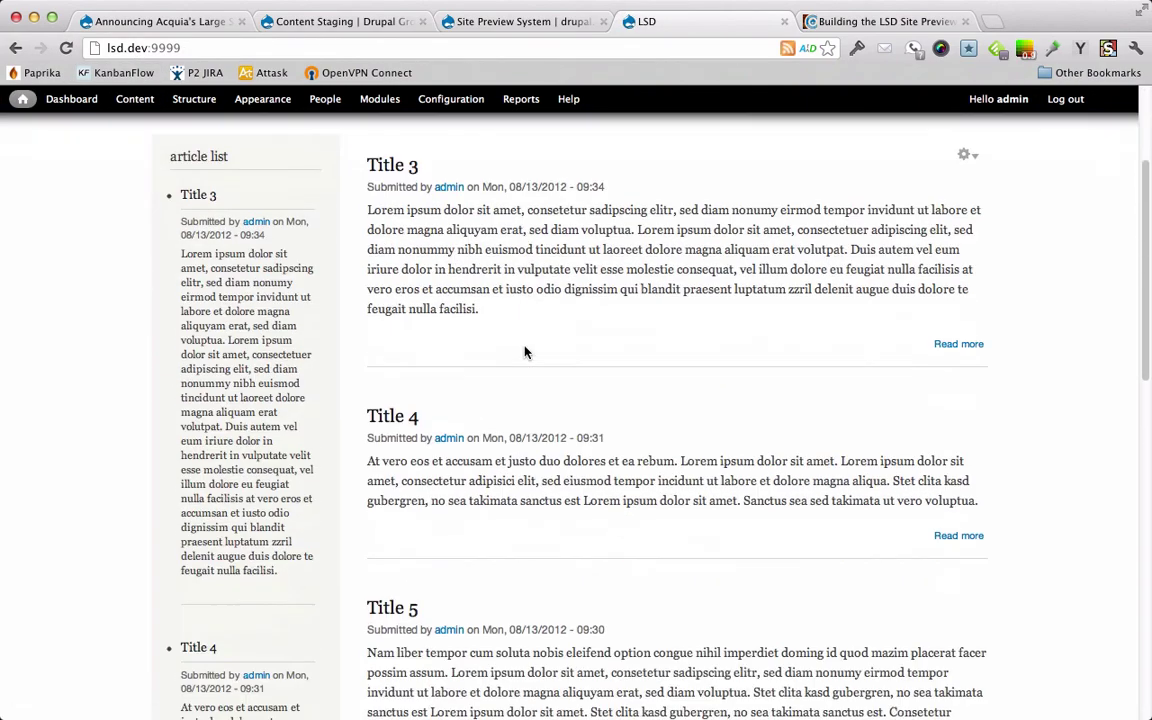
pyautogui.scroll(12, 527, 352)
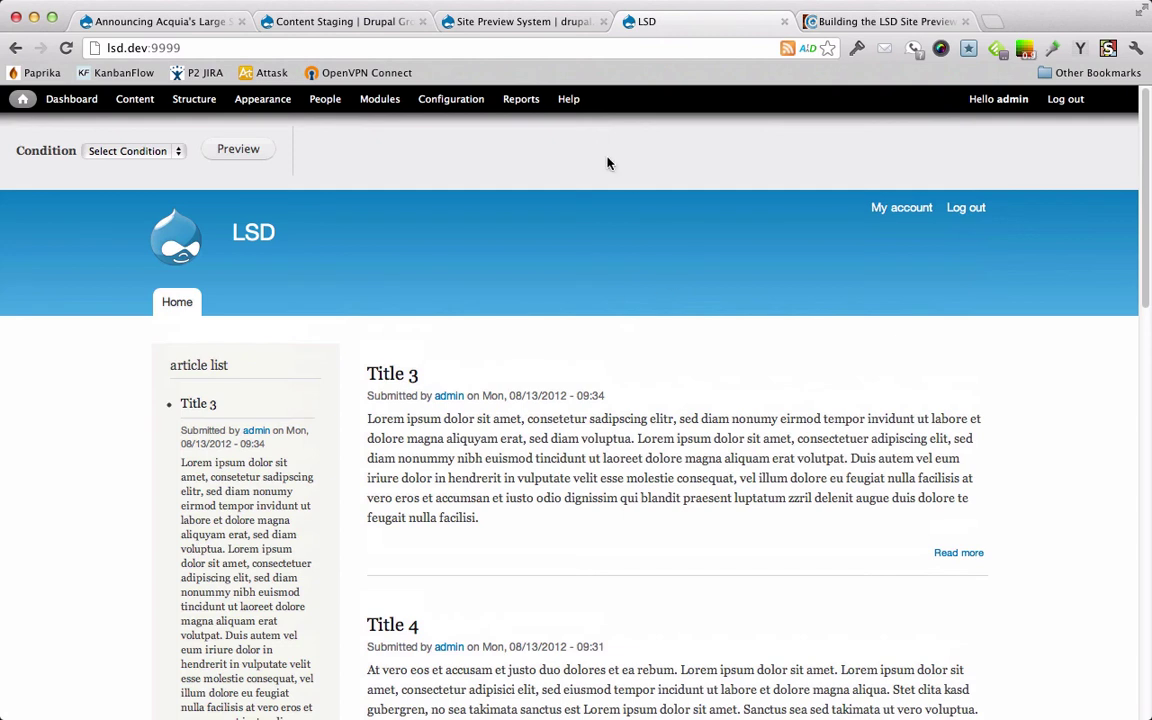
# Review the Content Staging Initiative group page, then return to the Site Preview System page
pyautogui.click(370, 22)
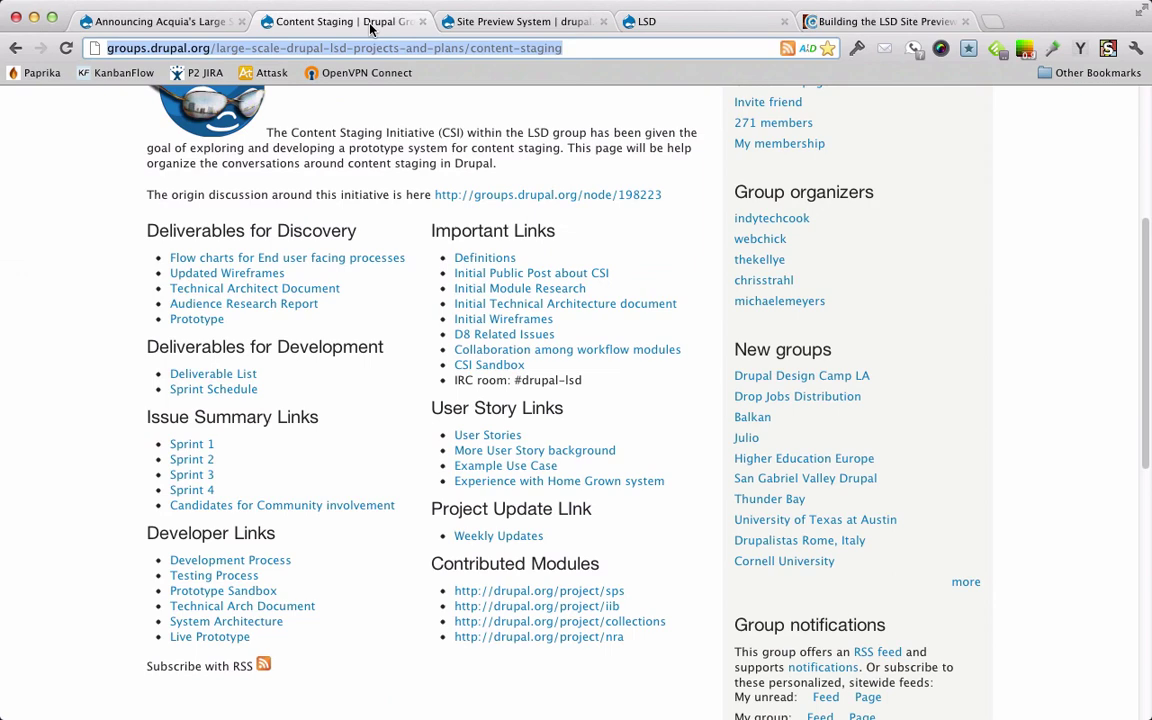
pyautogui.scroll(5, 530, 150)
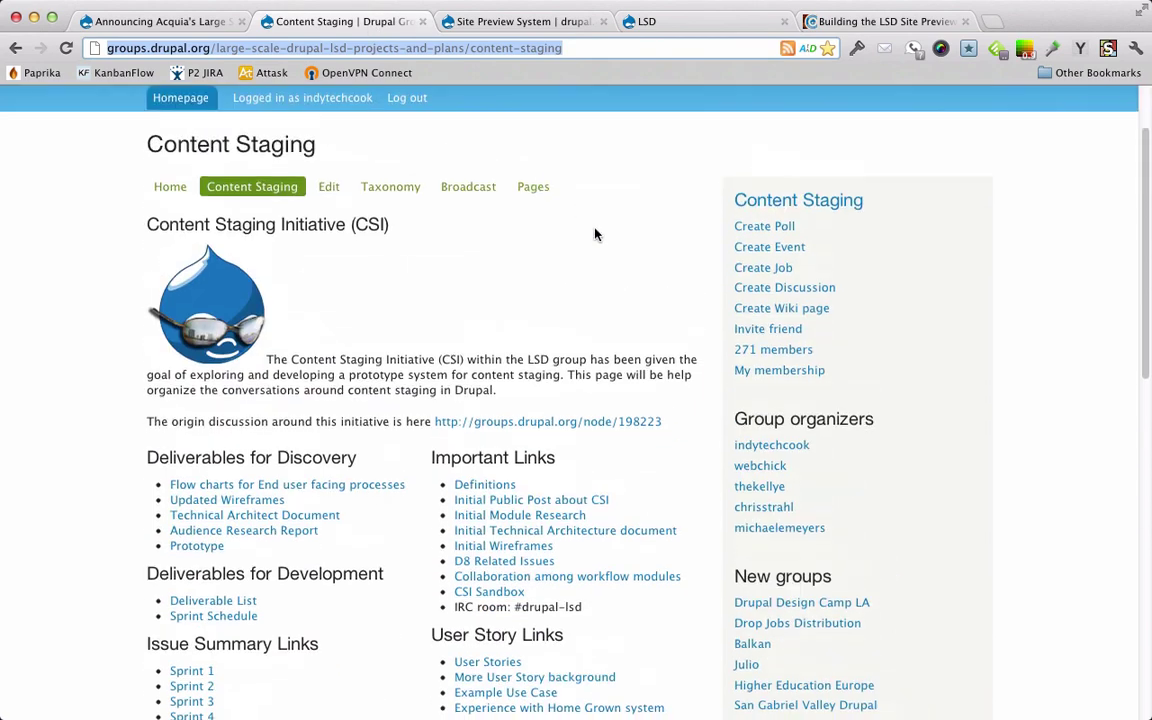
pyautogui.scroll(-5, 595, 234)
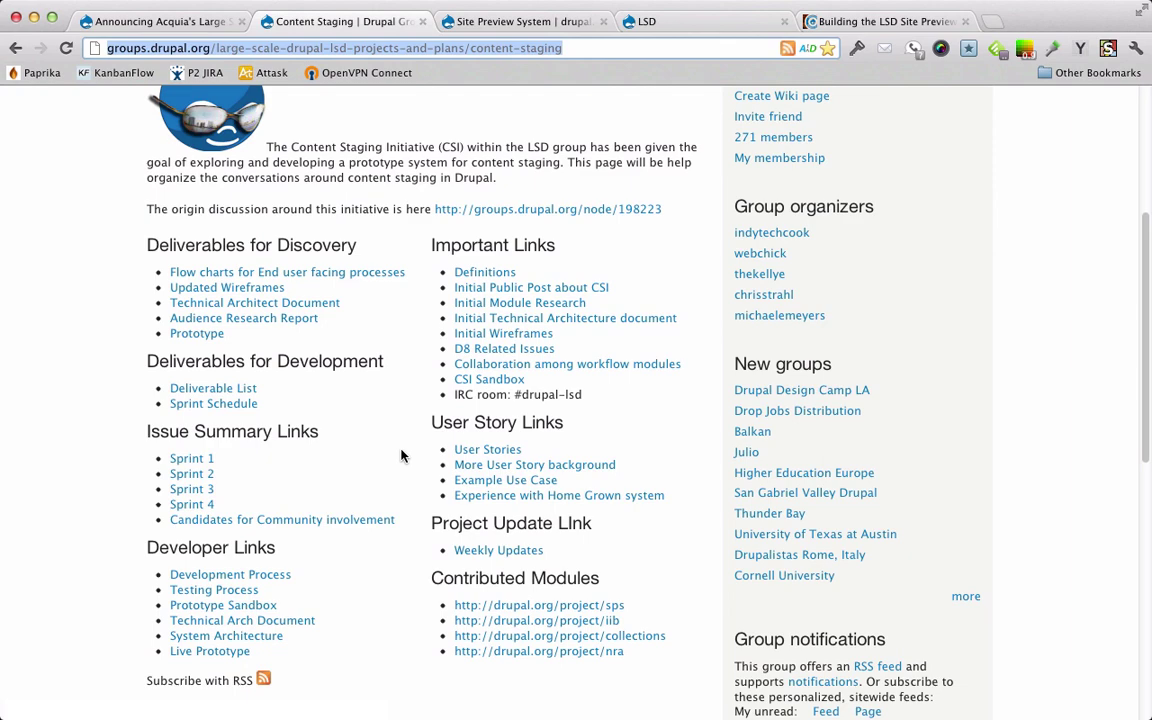
pyautogui.click(503, 24)
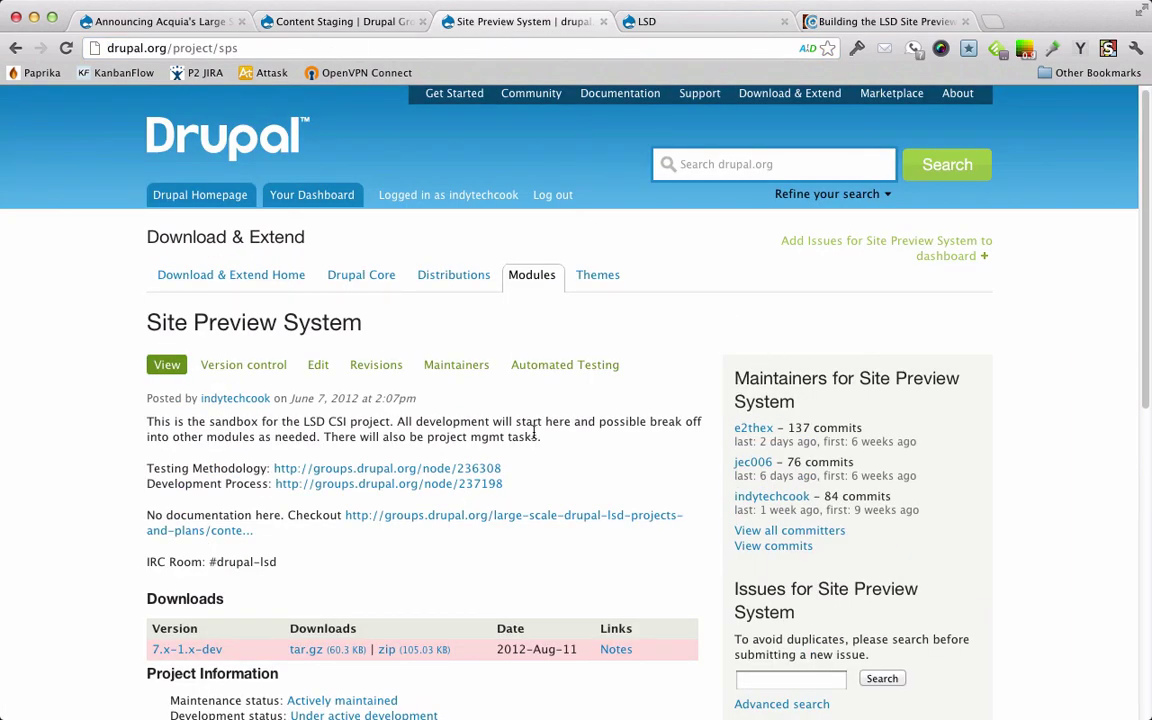
pyautogui.scroll(-1, 534, 431)
pyautogui.scroll(-1, 534, 431)
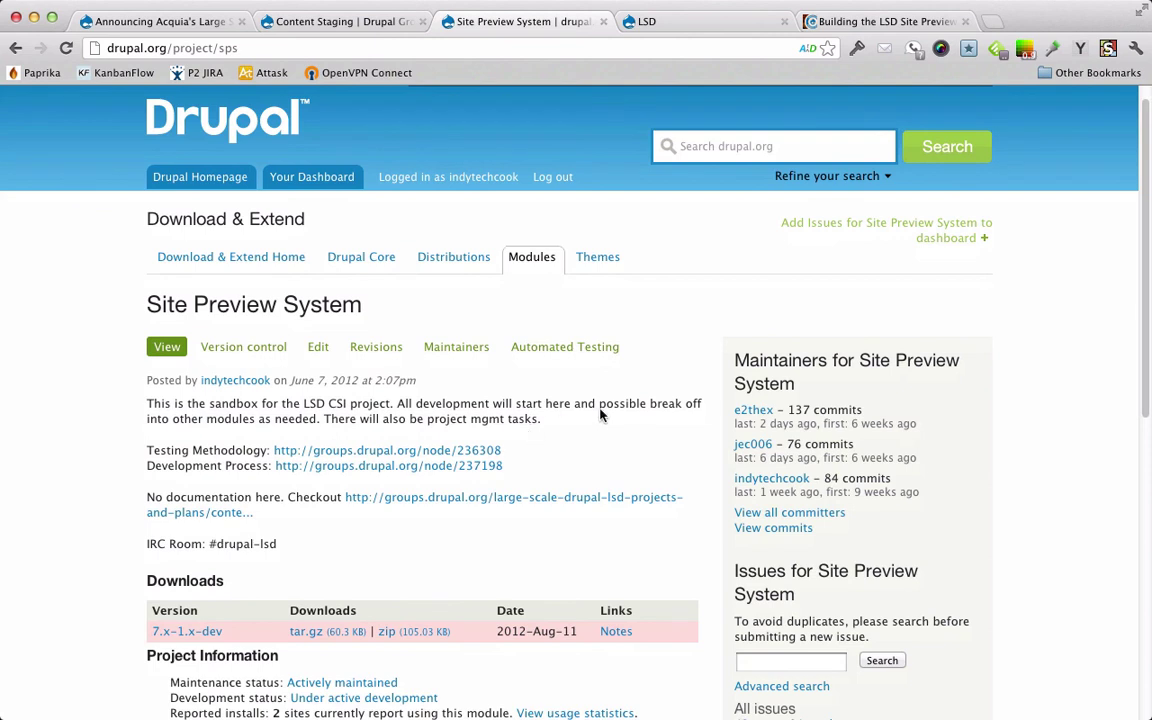
pyautogui.scroll(-2, 607, 408)
pyautogui.scroll(-1, 607, 411)
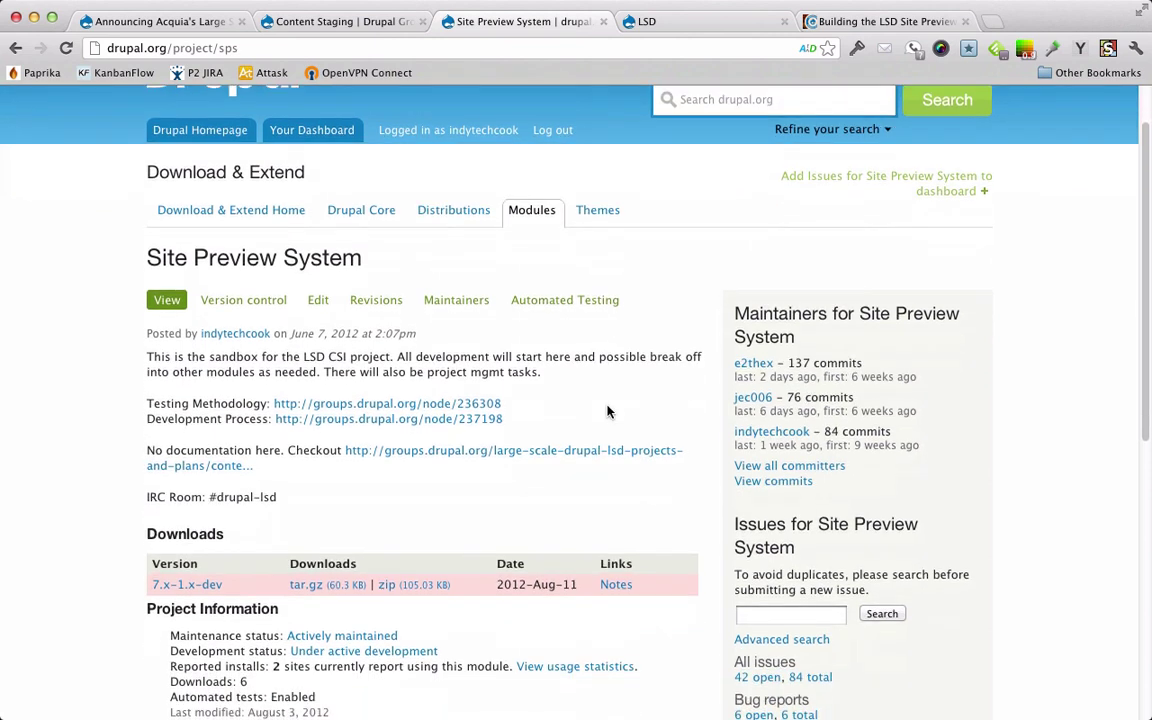
pyautogui.scroll(-1, 607, 411)
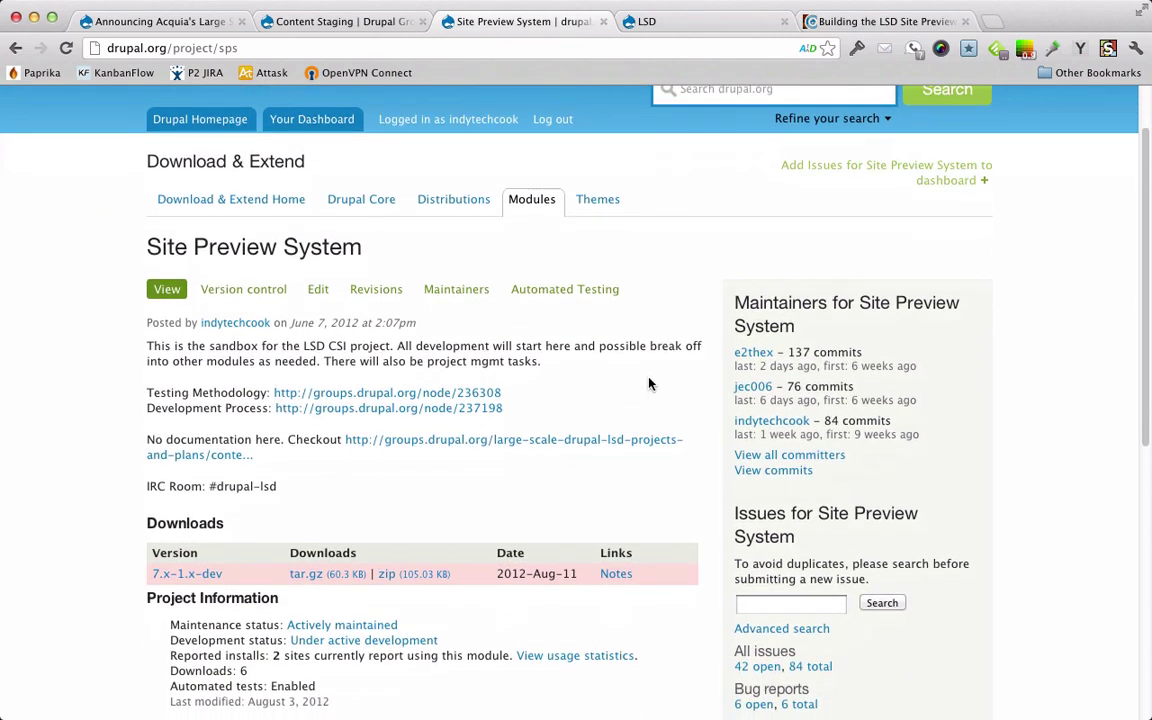